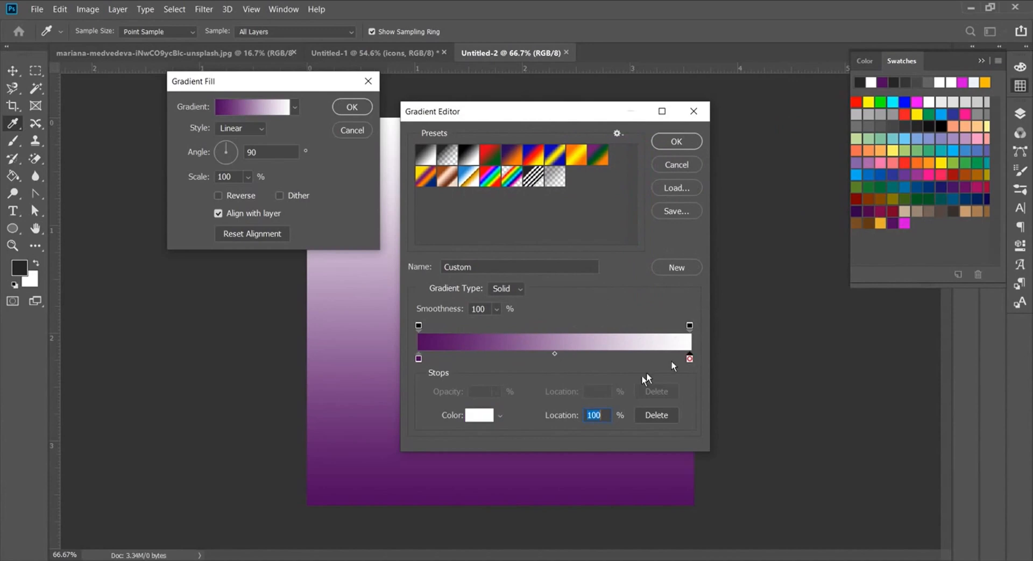
Set the gradient's end stop to the magenta swatch (#d208d9) and accept the edited purple-to-magenta gradient
left_click(493, 418)
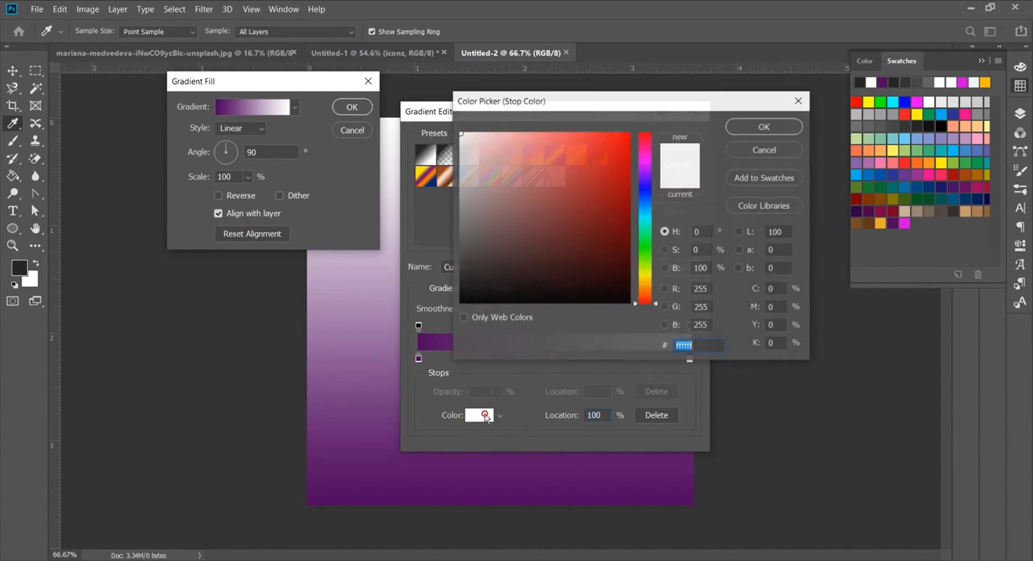
left_click(909, 223)
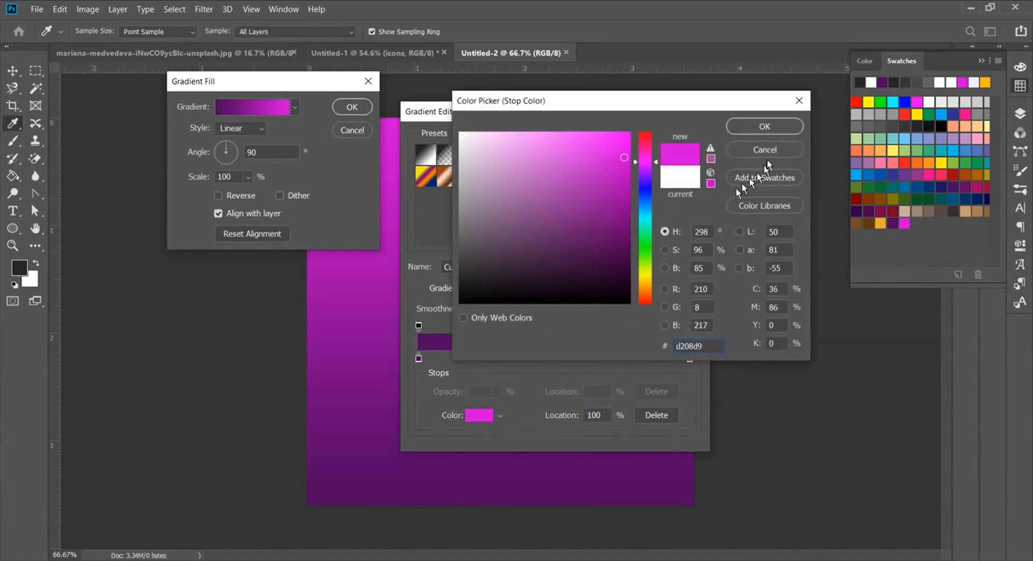
left_click(764, 127)
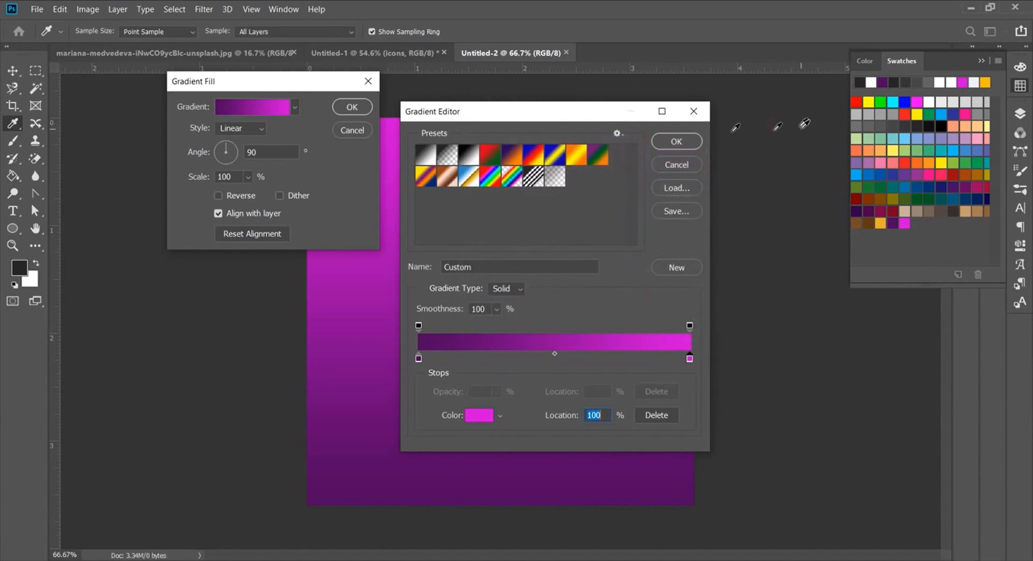
left_click(676, 142)
Make the gradient fill radial at 247% scale, reposition its dark centre slightly, and apply the fill
left_click(260, 130)
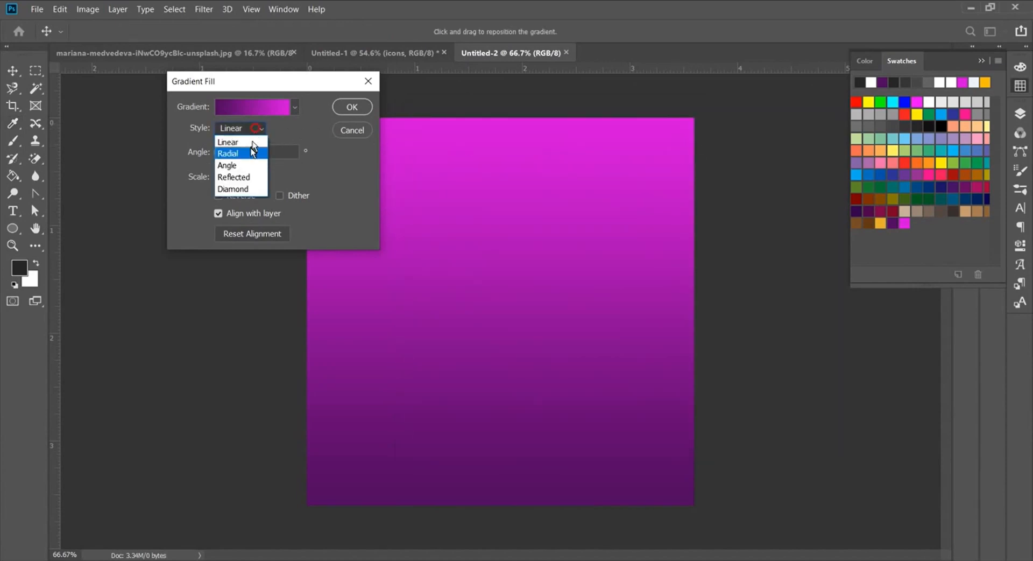
left_click(241, 153)
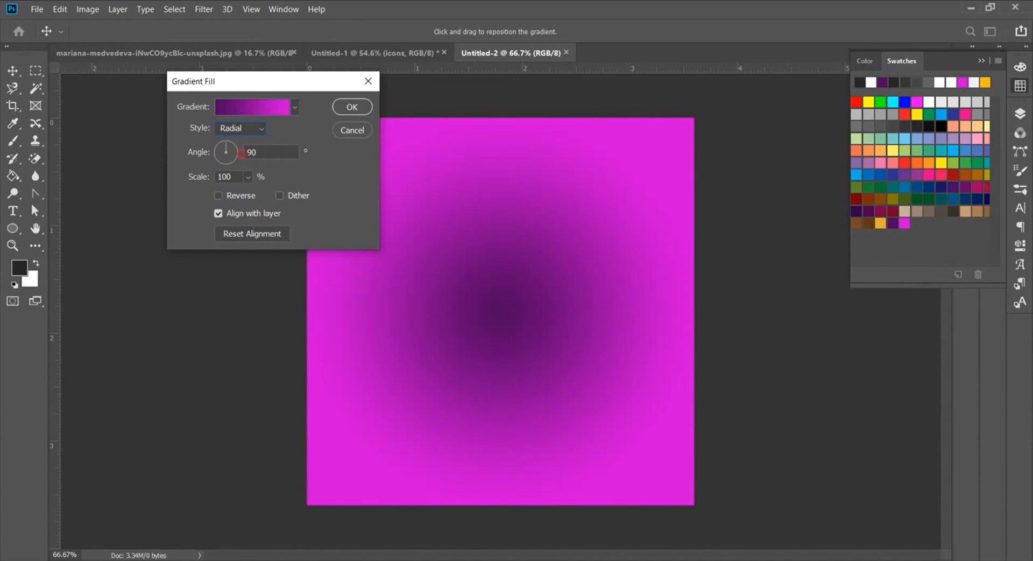
mouse_move(196, 179)
left_mouse_down()
mouse_move(216, 180)
mouse_move(205, 183)
left_mouse_up()
left_click_drag(496, 257, 511, 277)
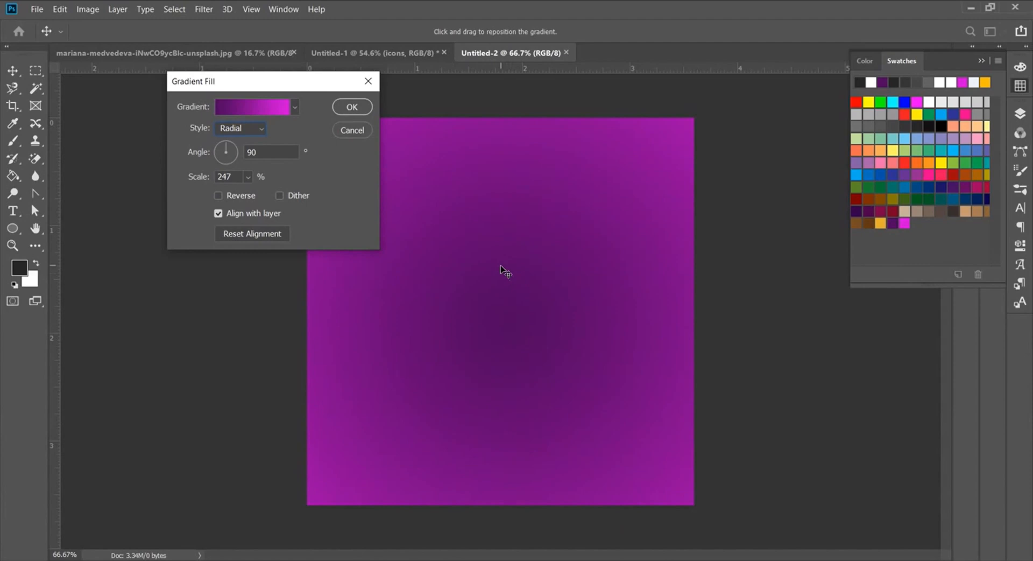
left_click(351, 107)
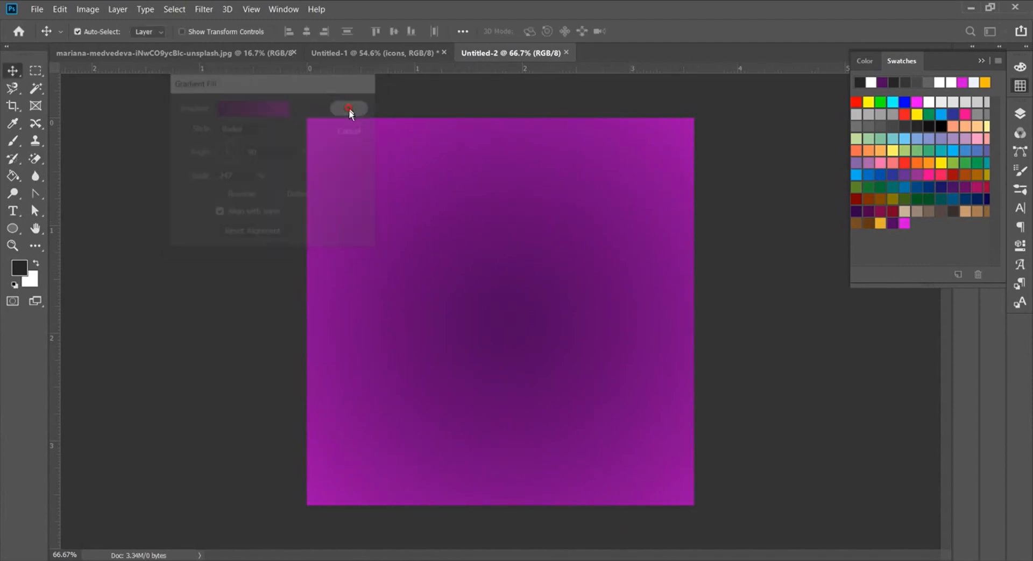
Add a new layer above the gradient and stamp a light grey 1900 px splatter brush mark over the canvas's lower-right area
left_click(1020, 113)
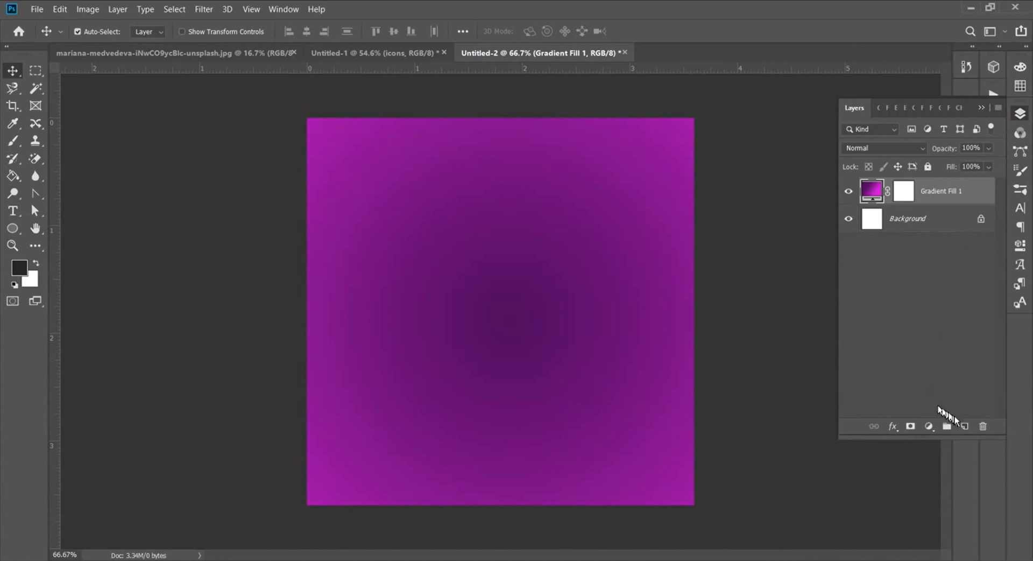
left_click(964, 426)
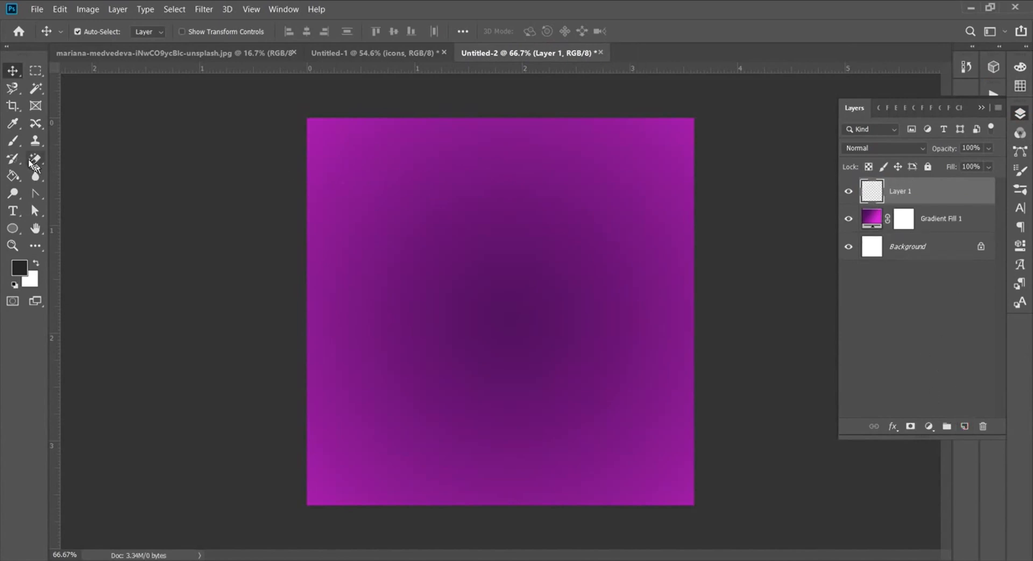
left_click(13, 141)
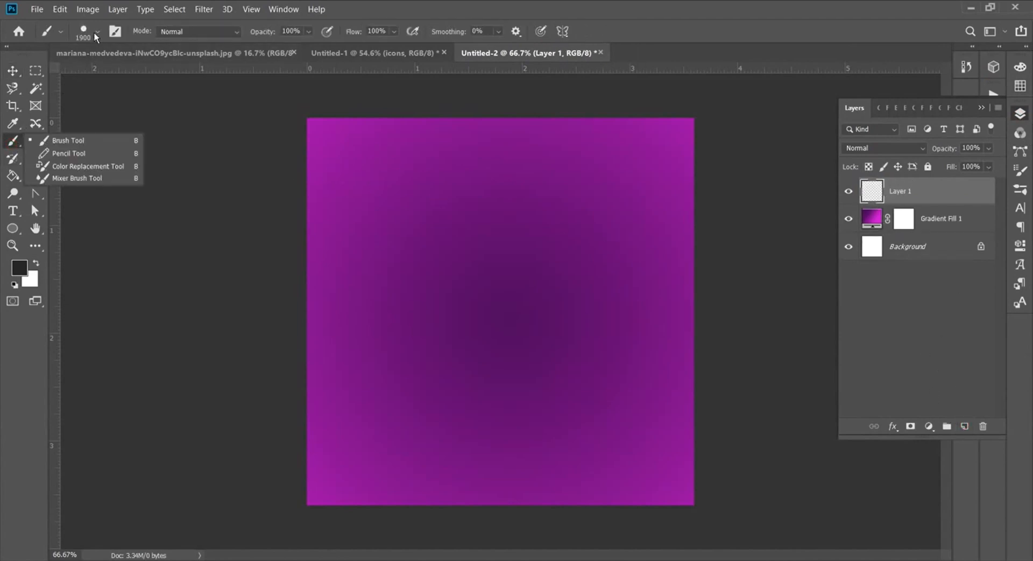
left_click(96, 33)
left_click(84, 172)
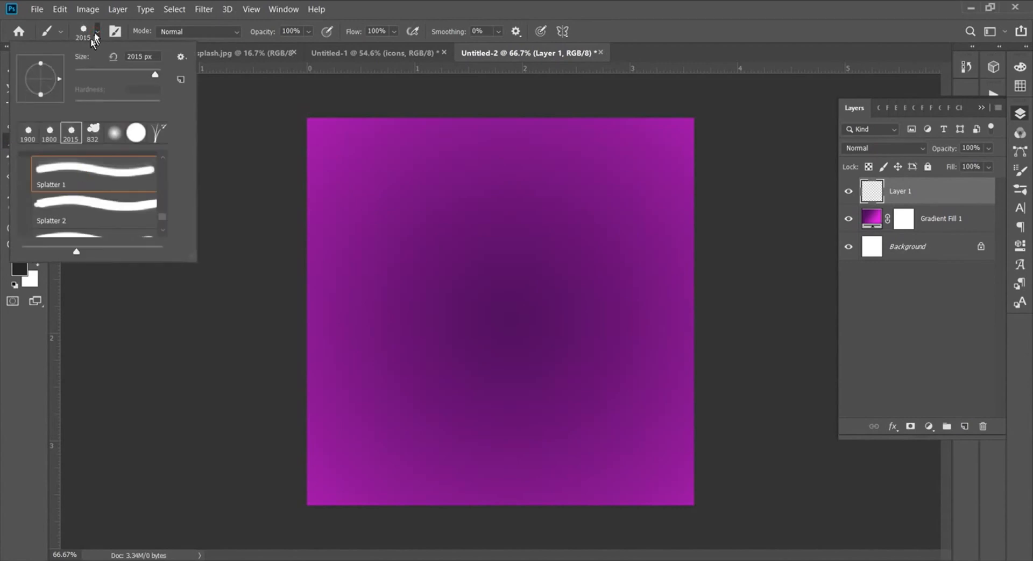
left_click(95, 34)
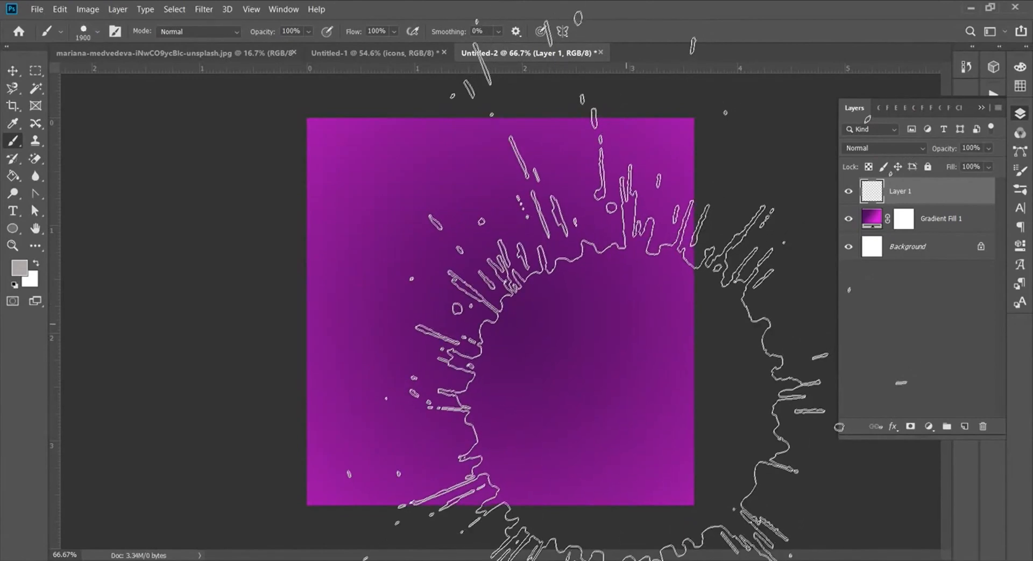
left_click(628, 321)
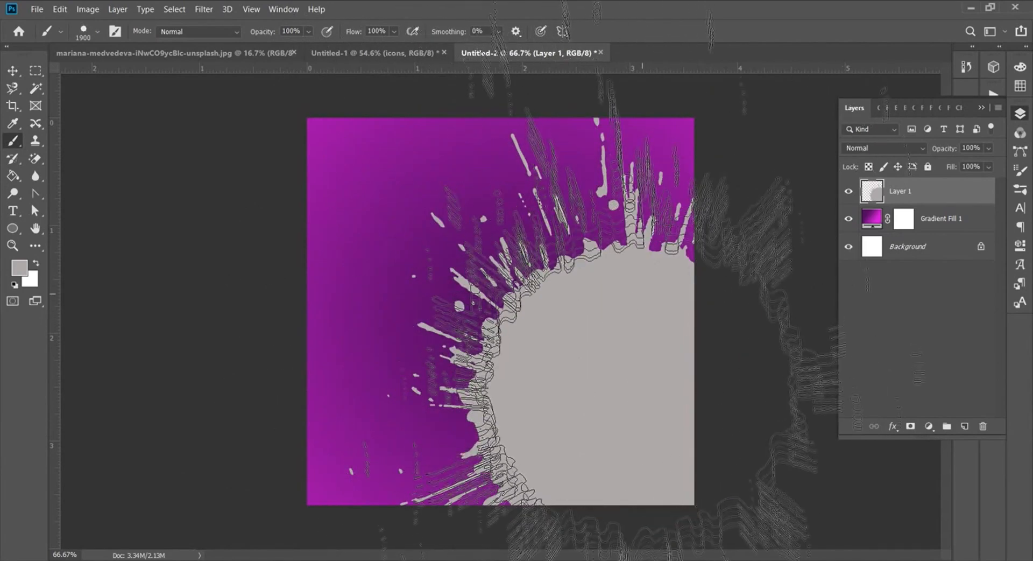
key("v")
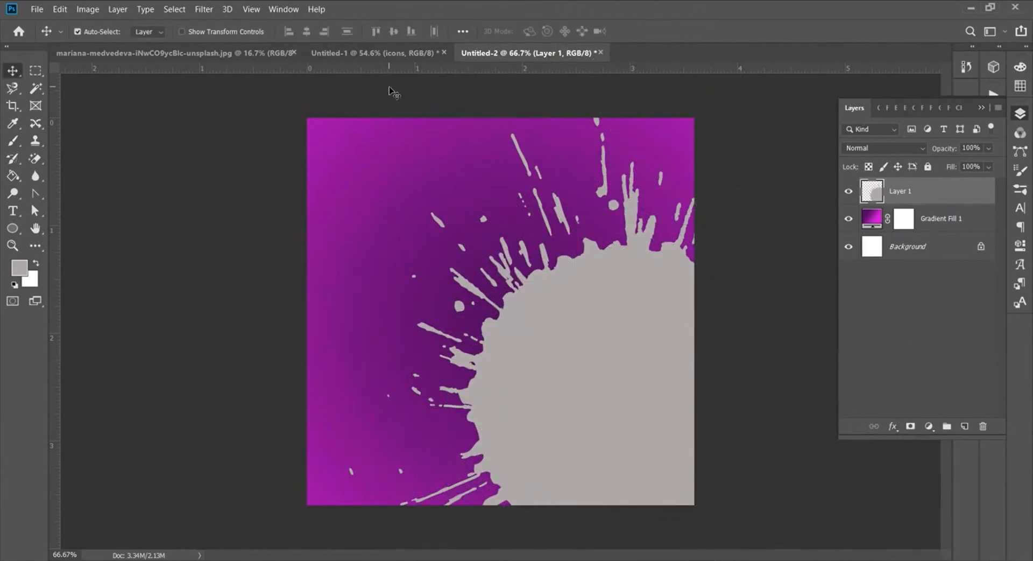
Copy the food photo from its own document into Untitled-2 as a new top layer
left_click(152, 53)
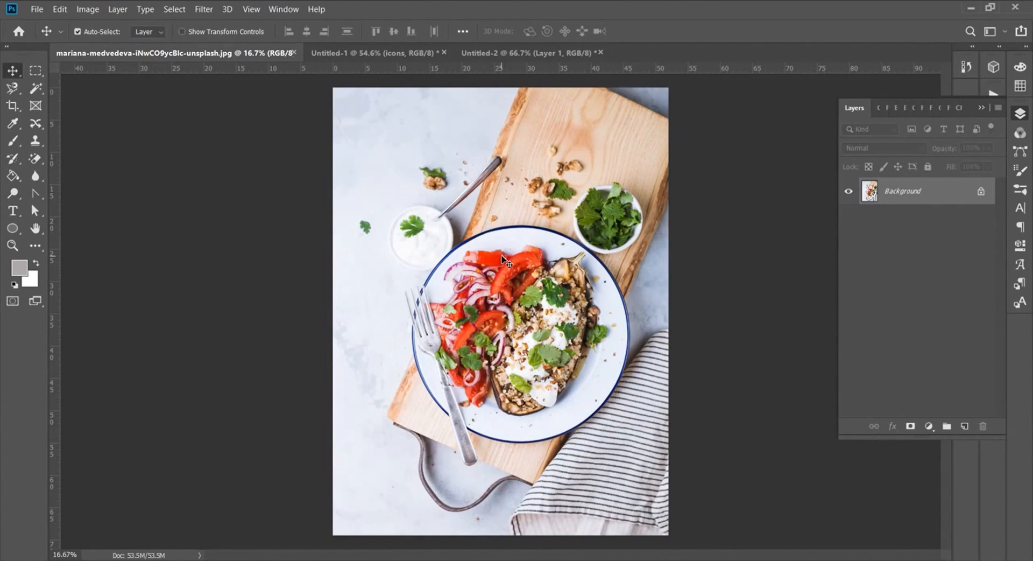
left_click_drag(536, 67, 525, 301)
Scale the food photo to 19.55%, rotate it 90.18°, and place it over the lower-right part of the canvas
key("ctrl+t")
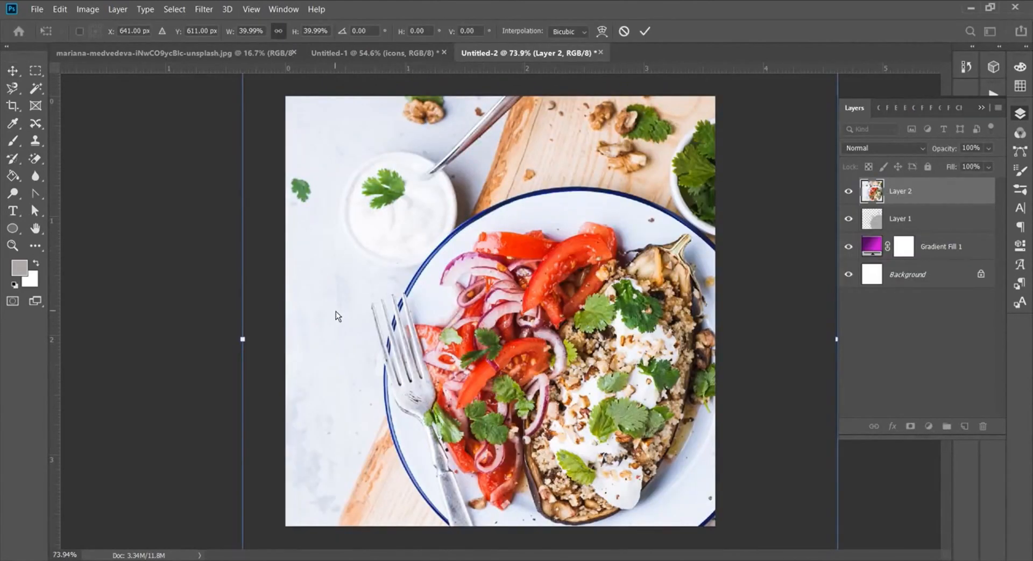
left_click_drag(243, 338, 430, 339)
left_click_drag(662, 188, 714, 462)
left_click_drag(738, 249, 745, 239)
left_click_drag(621, 267, 686, 322)
left_click_drag(611, 260, 611, 245)
mouse_move(610, 301)
left_mouse_down()
mouse_move(627, 286)
mouse_move(627, 298)
left_mouse_up()
left_click(627, 298)
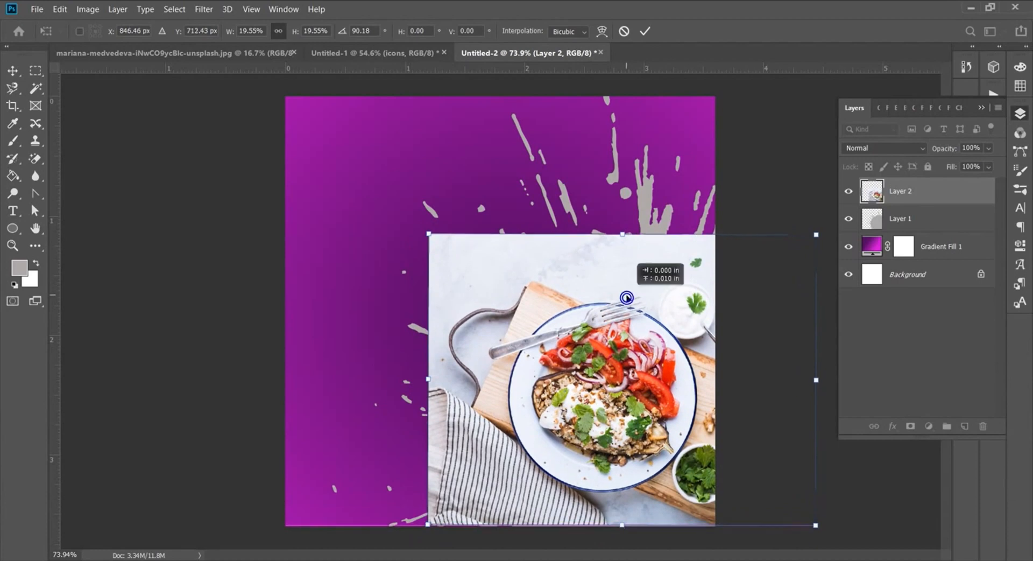
left_click(644, 31)
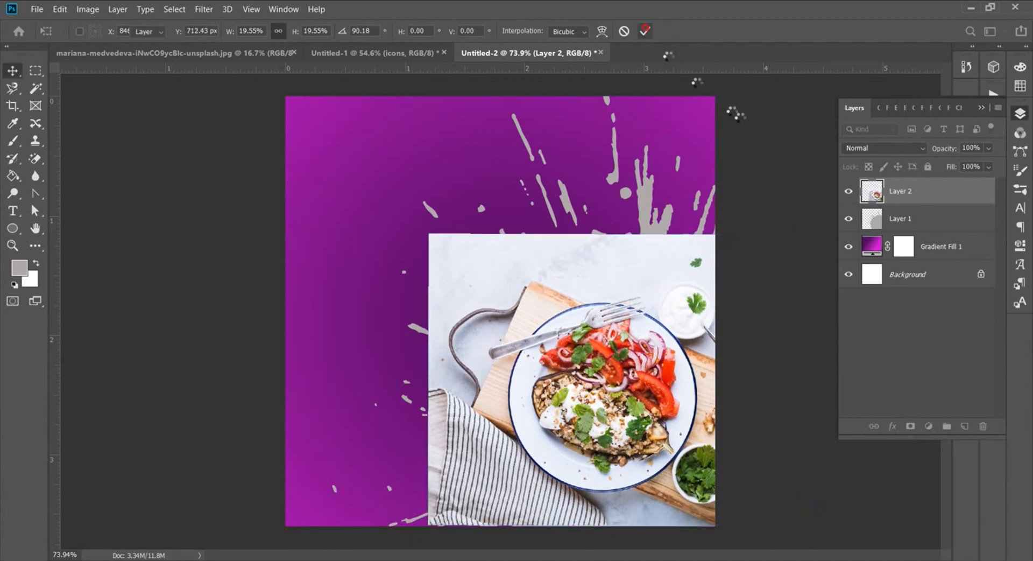
Clip the food photo to the splatter layer and shift it slightly so the plate sits inside the splatter
left_click(923, 219)
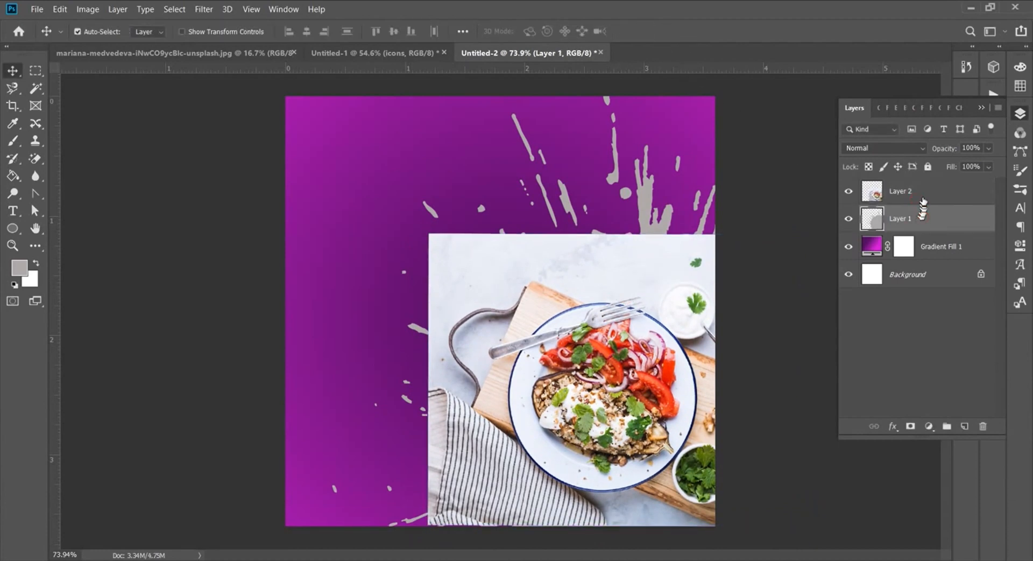
left_click(922, 200)
right_click(923, 200)
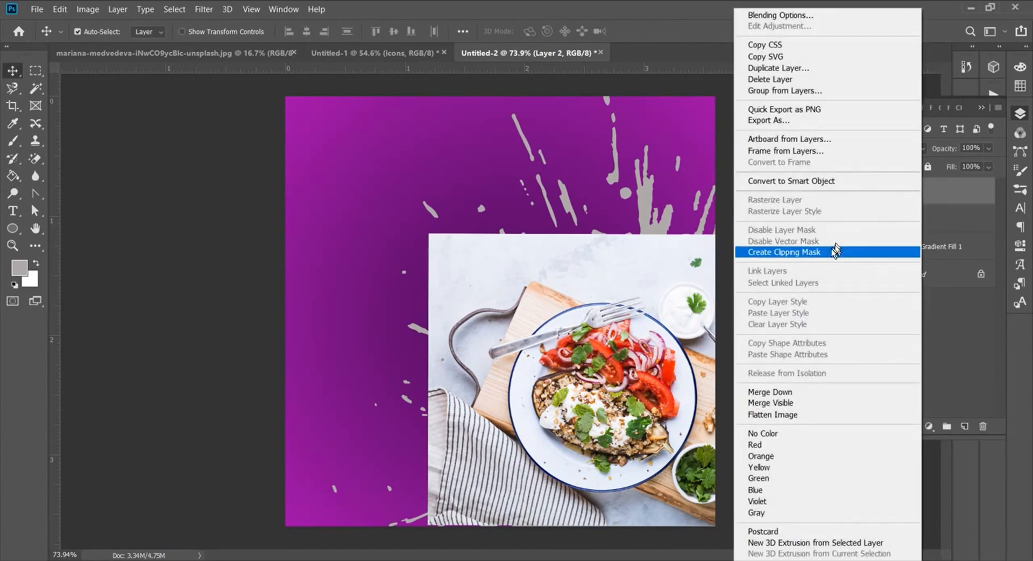
left_click(834, 189)
left_click_drag(639, 321, 628, 315)
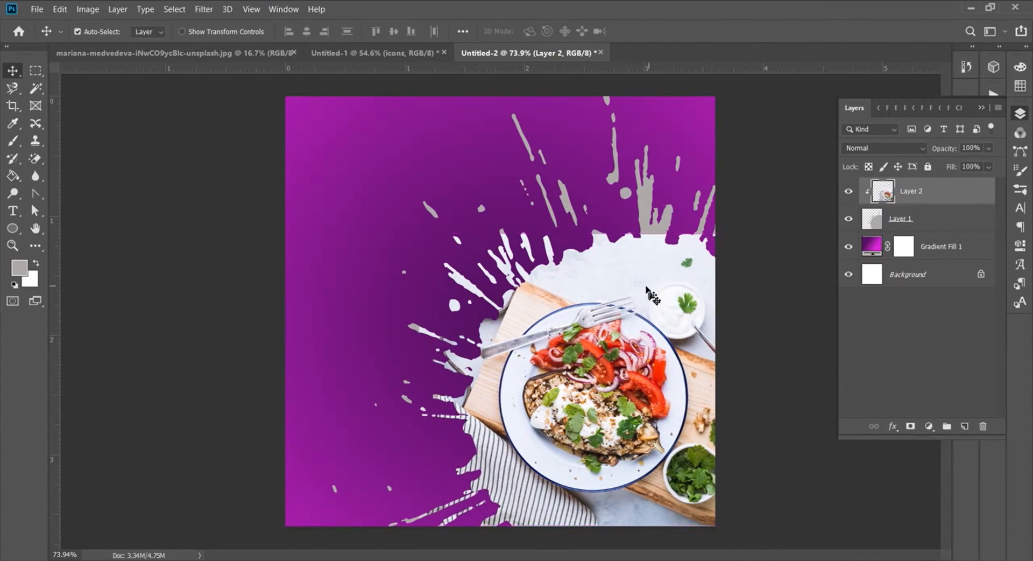
Recolour the splatter shape on Layer 1 with a pale bluish white that matches the photo's background, and clear the selection
left_click(877, 221)
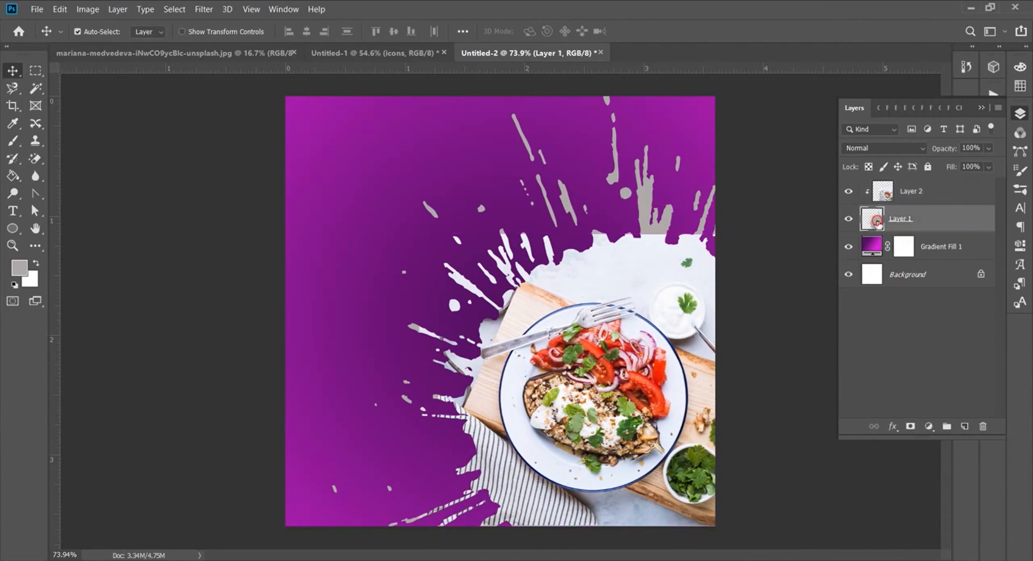
left_click(877, 221, "ctrl")
key("ctrl+d")
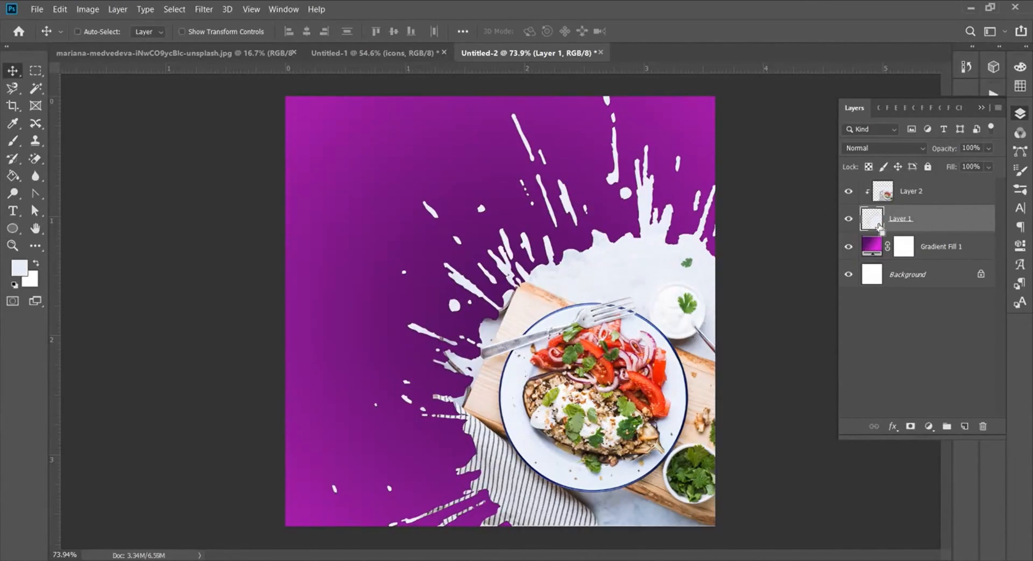
Add a text layer above the photo reading "delicious", copied from the Notepad text file, in Bebas Neue Bold at 42 pt
left_click(13, 211)
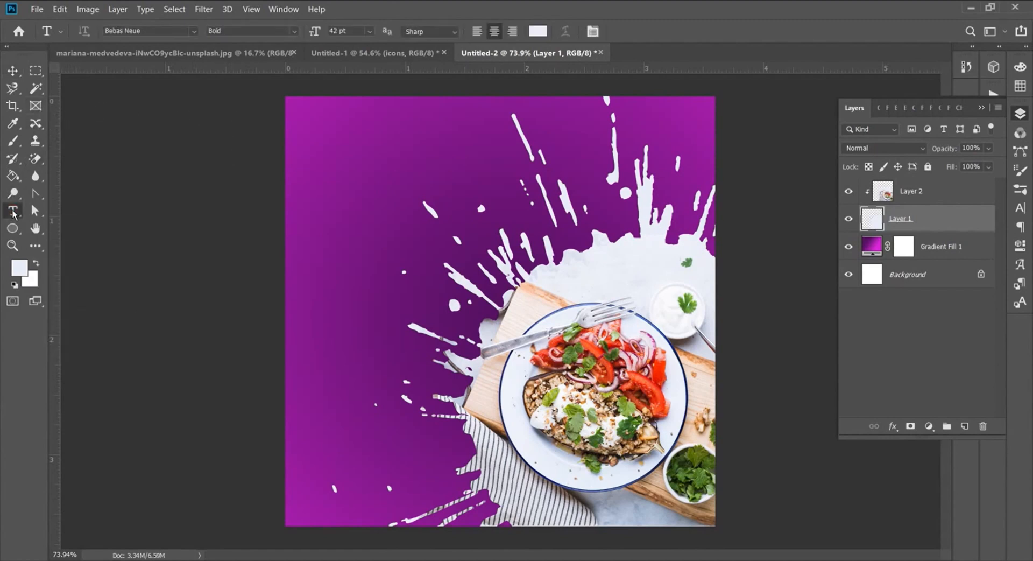
left_click(915, 192)
right_click(12, 211)
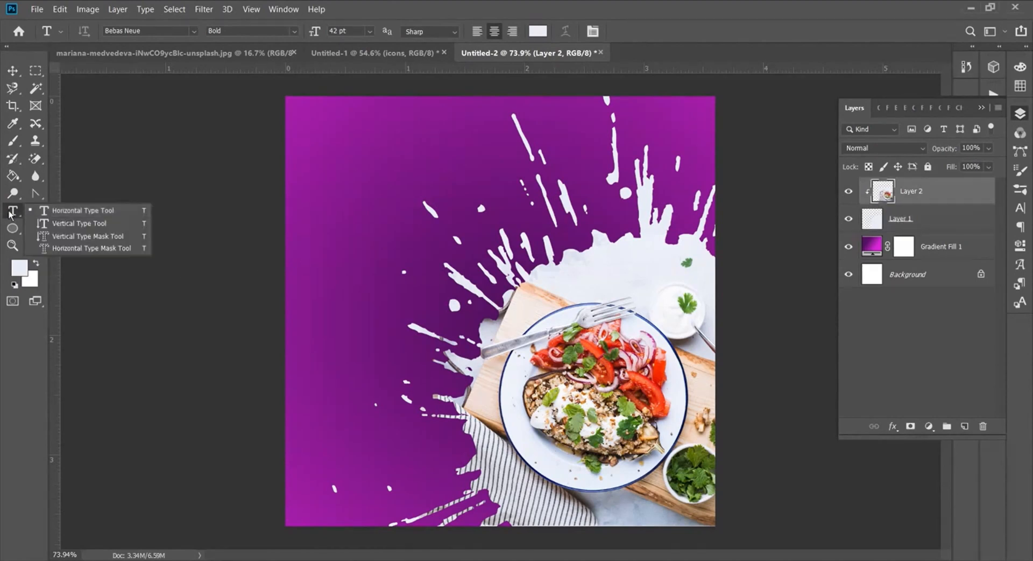
left_click(428, 186)
left_click_drag(403, 224, 494, 261)
left_click(380, 560)
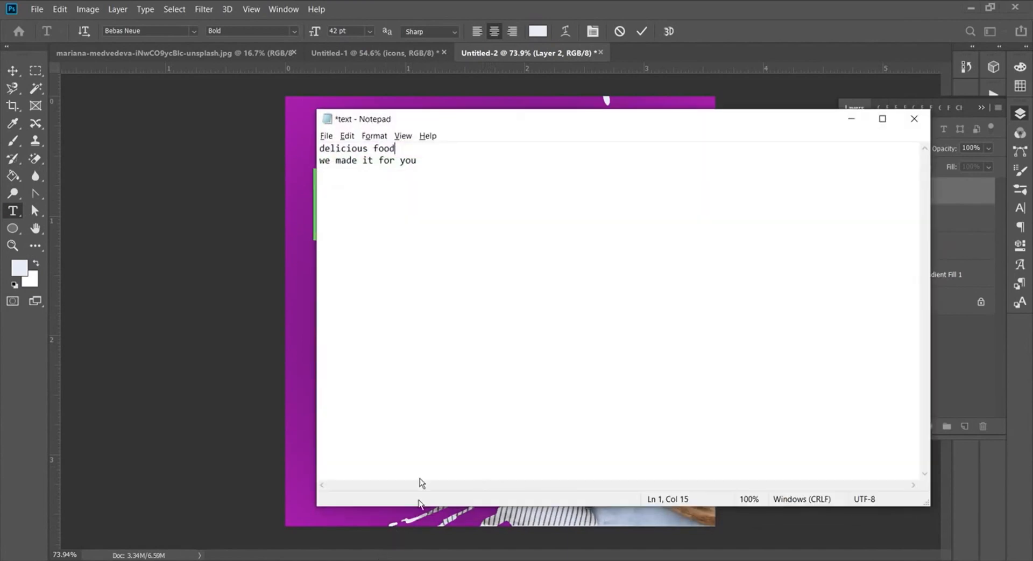
left_click_drag(369, 149, 312, 148)
key("ctrl+c")
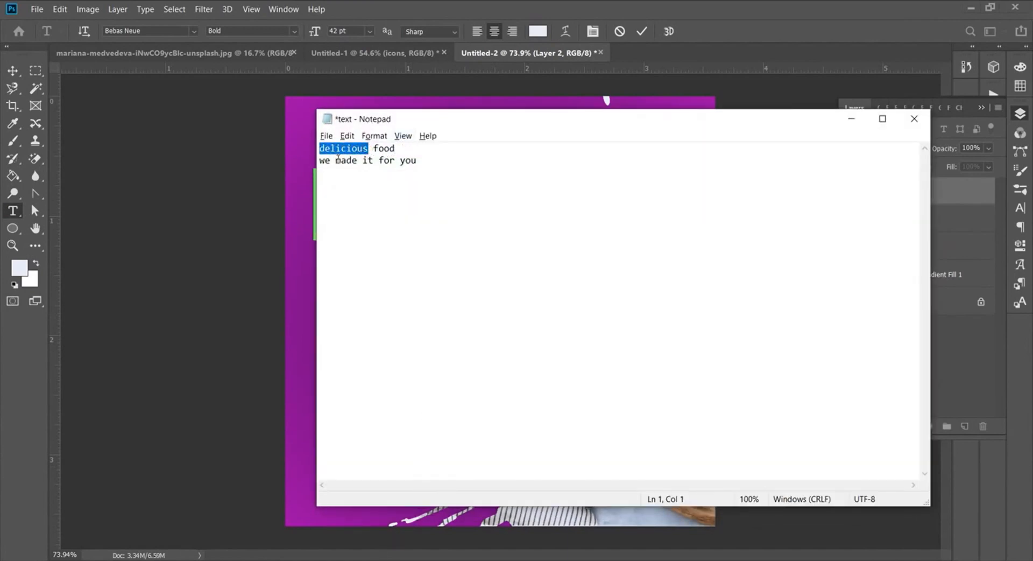
key("alt+Tab")
key("ctrl+v")
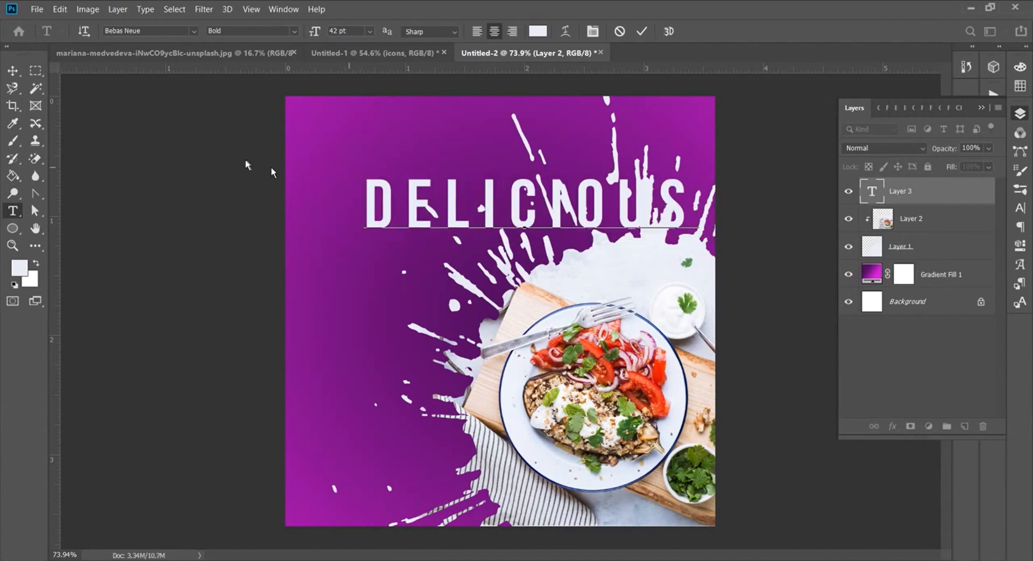
left_click(641, 32)
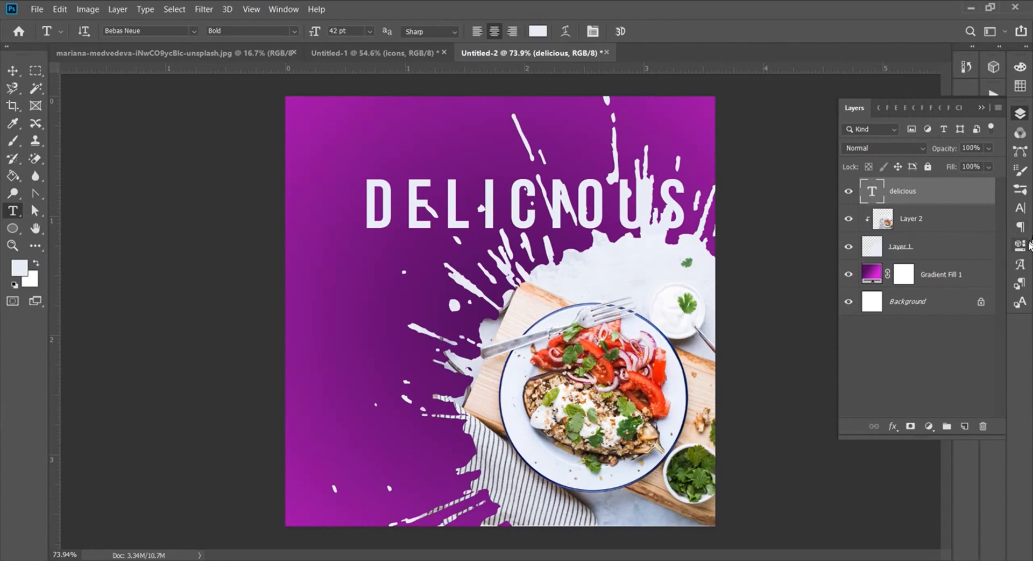
Set the DELICIOUS text's tracking to 0, horizontal scale to 100% and size to 31 pt, and move it to the canvas's upper-left area
left_click(1020, 207)
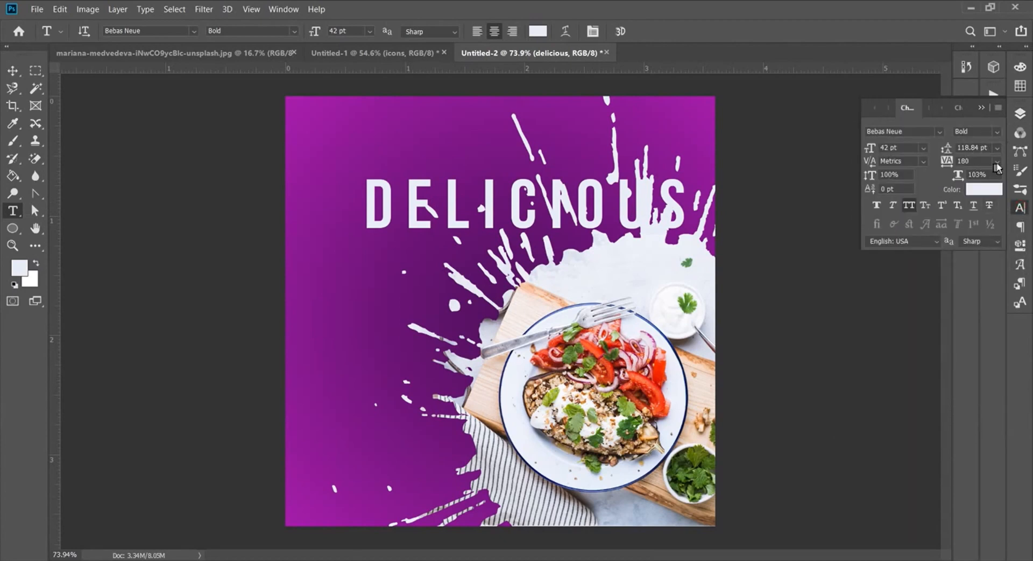
left_click(995, 162)
left_click(979, 239)
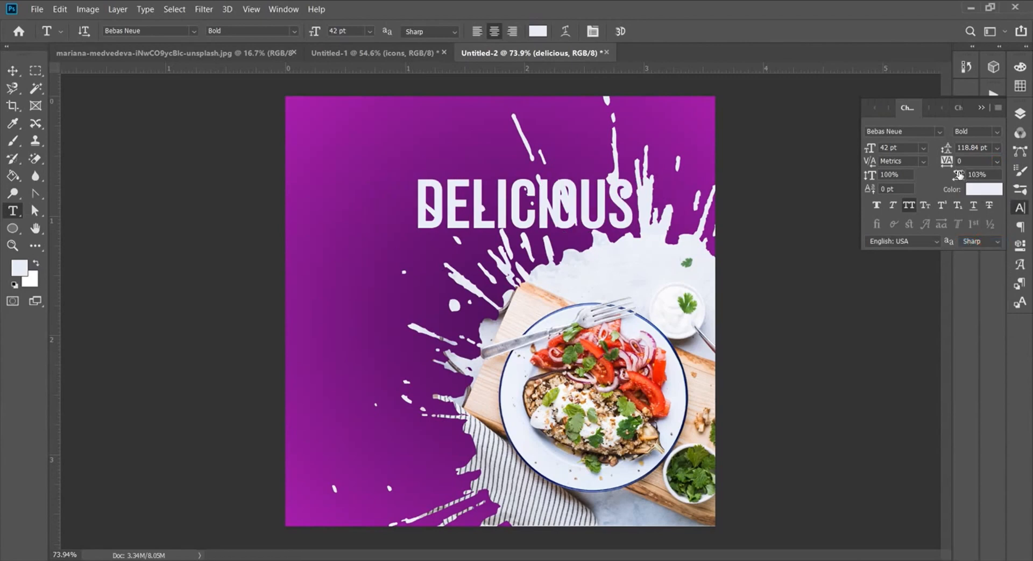
left_click_drag(959, 175, 958, 174)
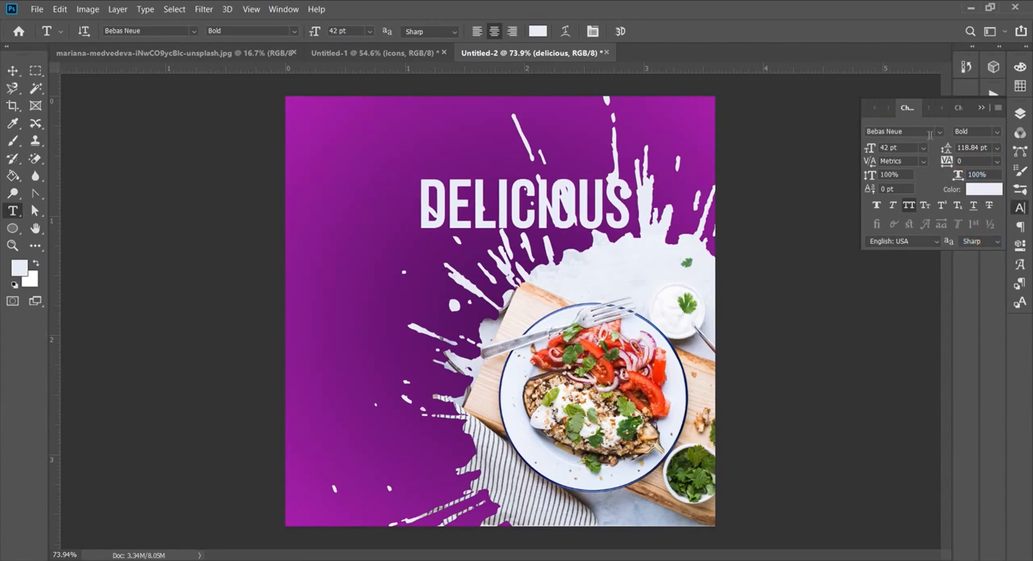
left_click_drag(872, 148, 869, 147)
left_click_drag(538, 207, 414, 159)
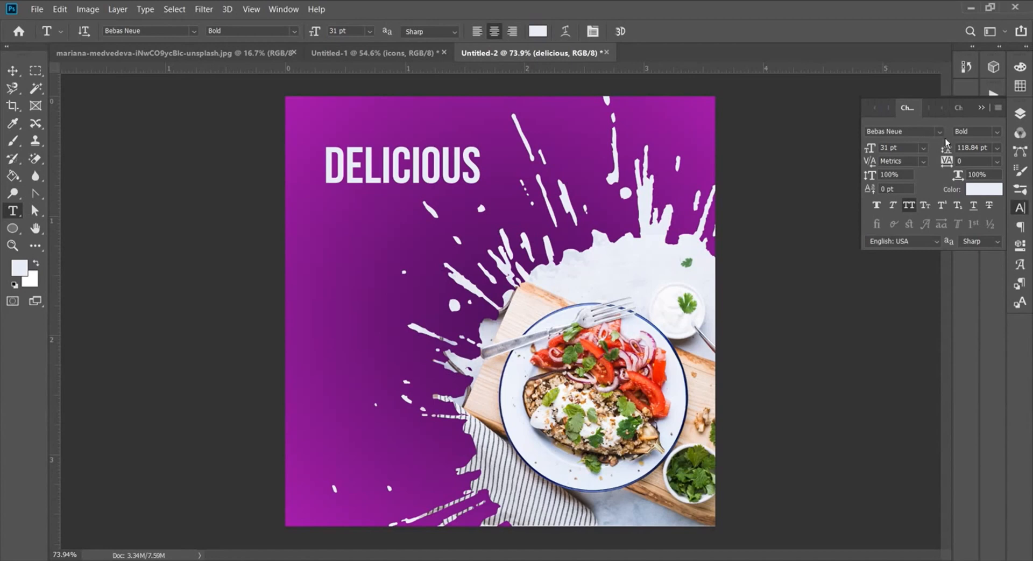
Change the DELICIOUS text colour to bright yellow (f4e109)
left_click(985, 194)
left_click_drag(379, 111, 833, 114)
left_click(838, 290)
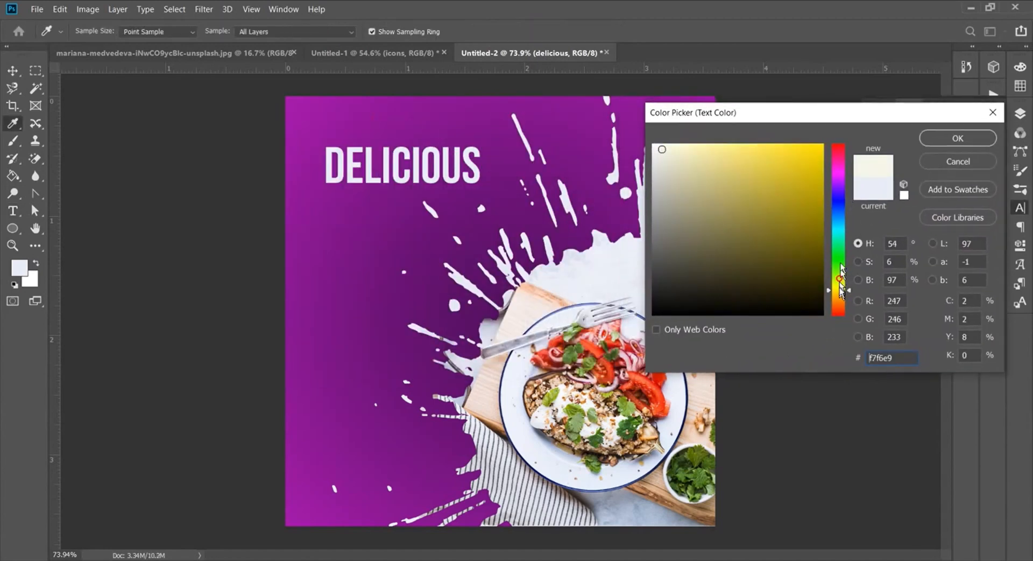
left_click(811, 152)
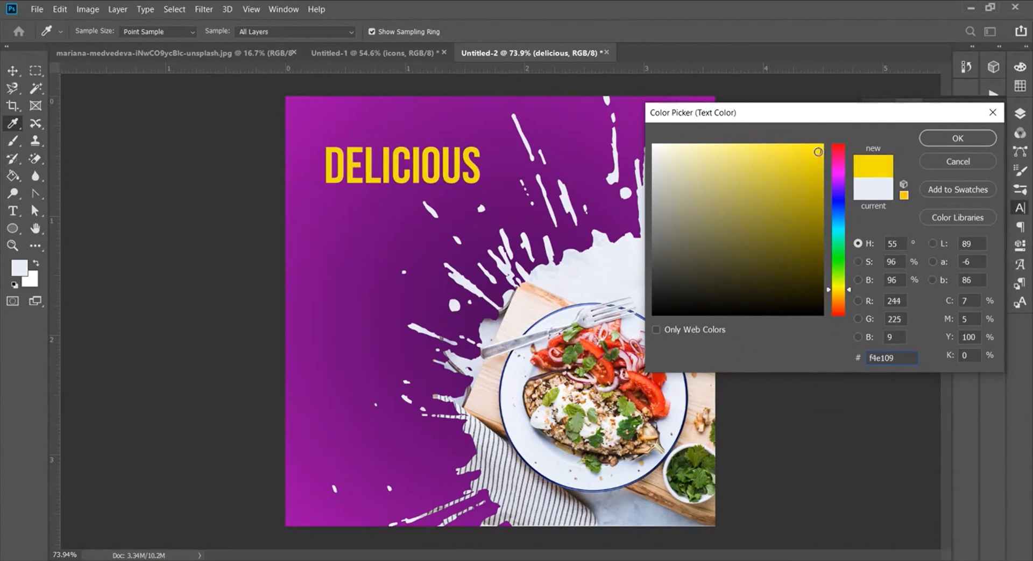
left_click(956, 139)
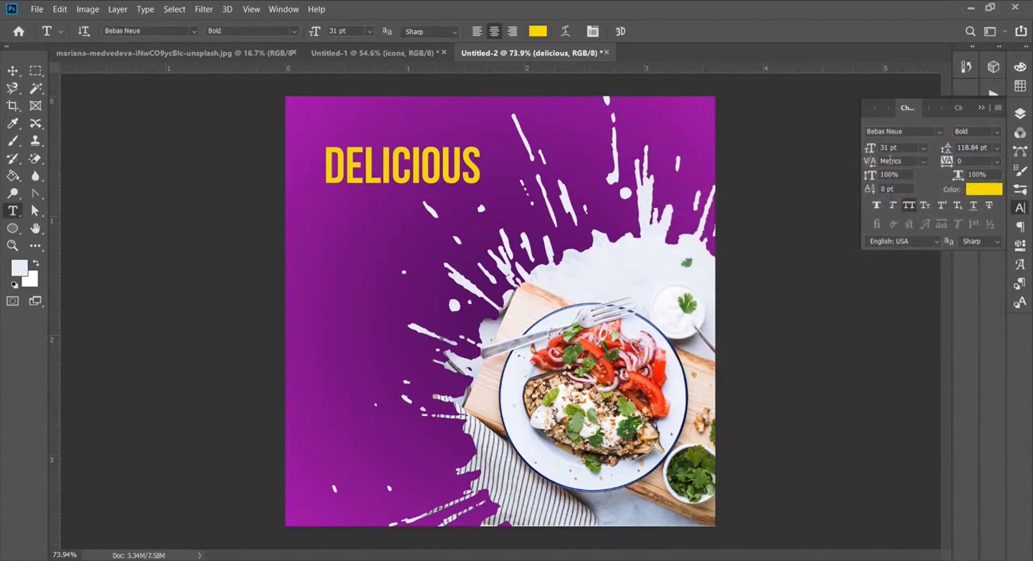
Add a separate text layer reading "FOOD" directly below DELICIOUS
left_click(368, 232)
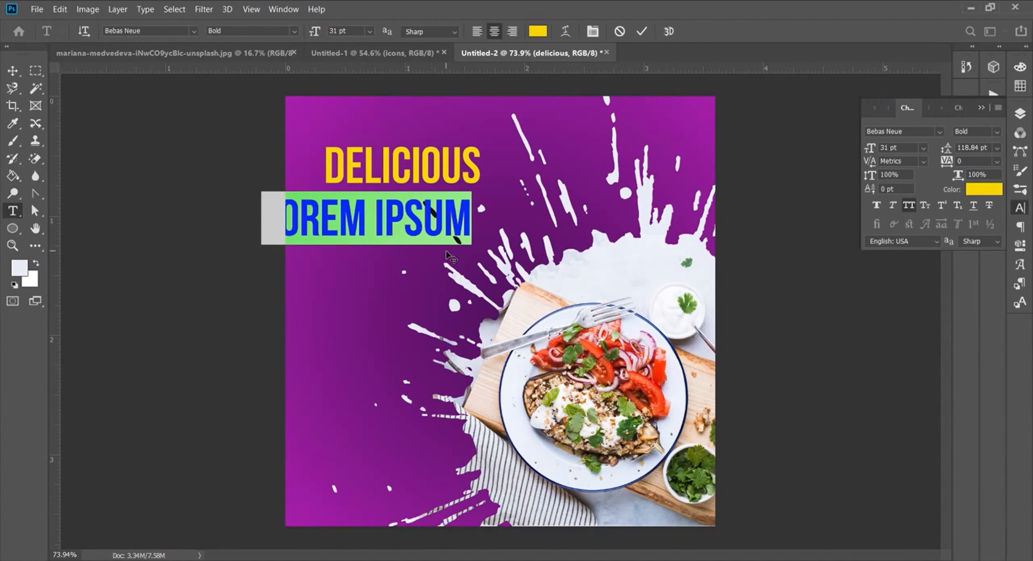
type("FOOD")
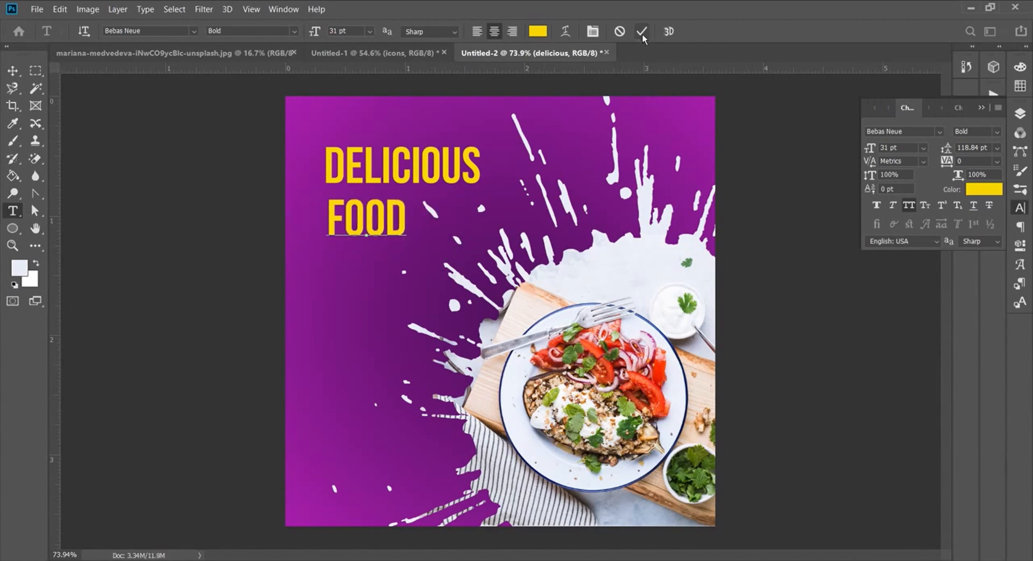
left_click(642, 33)
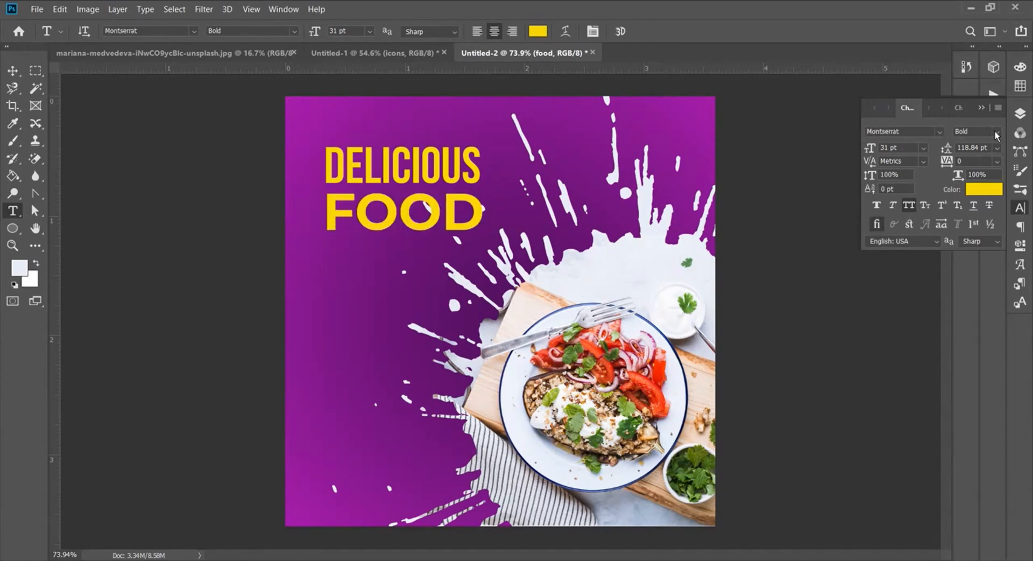
Set the FOOD text in Montserrat Black and colour it white (ffffff)
left_click(996, 133)
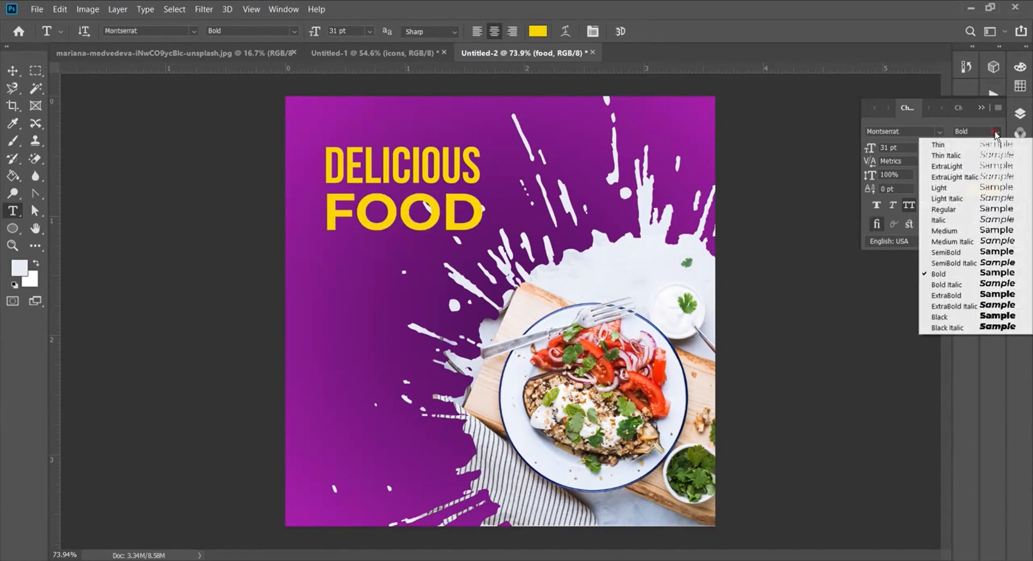
left_click(949, 318)
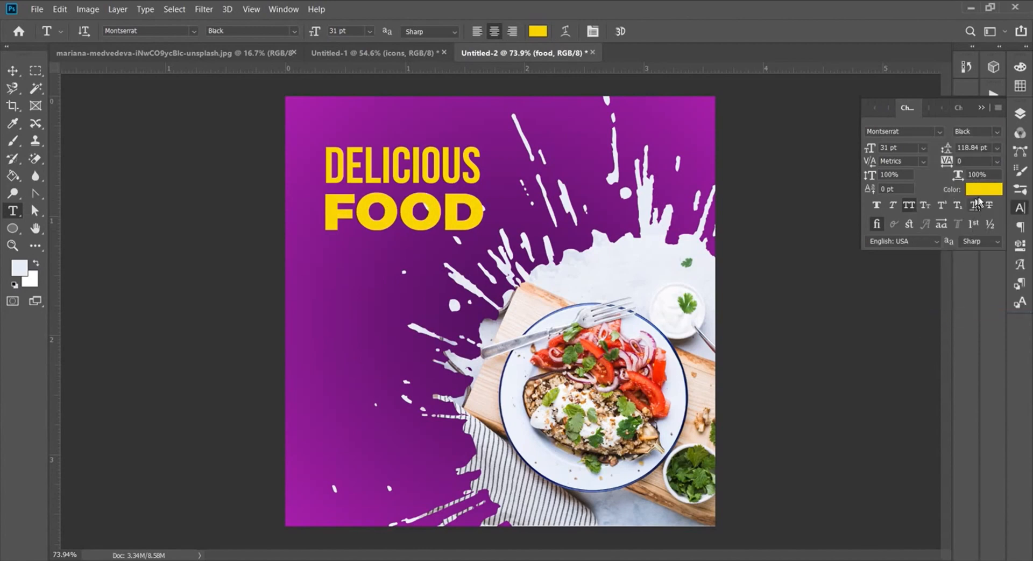
left_click(983, 193)
type("ffffff")
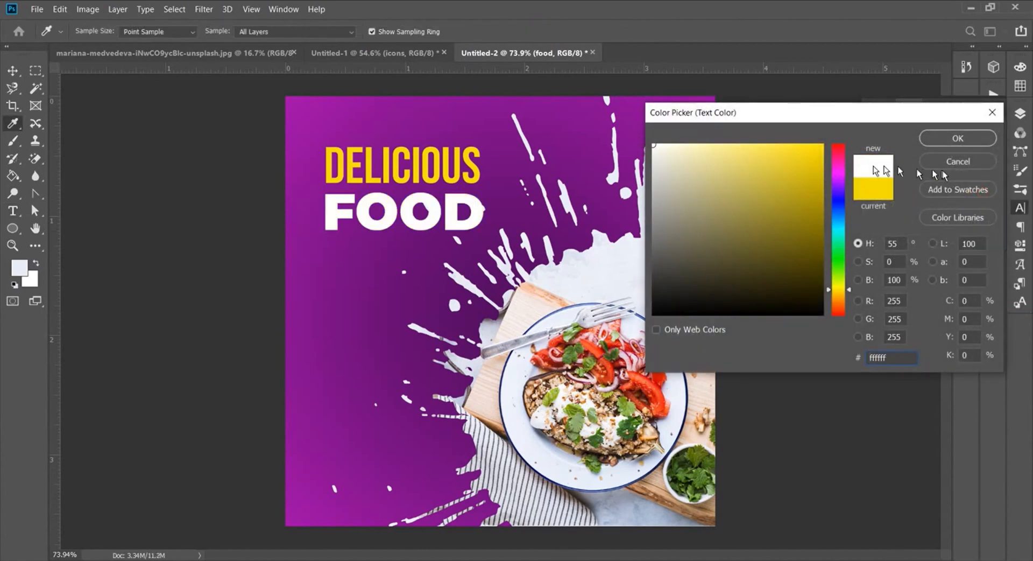
left_click(967, 141)
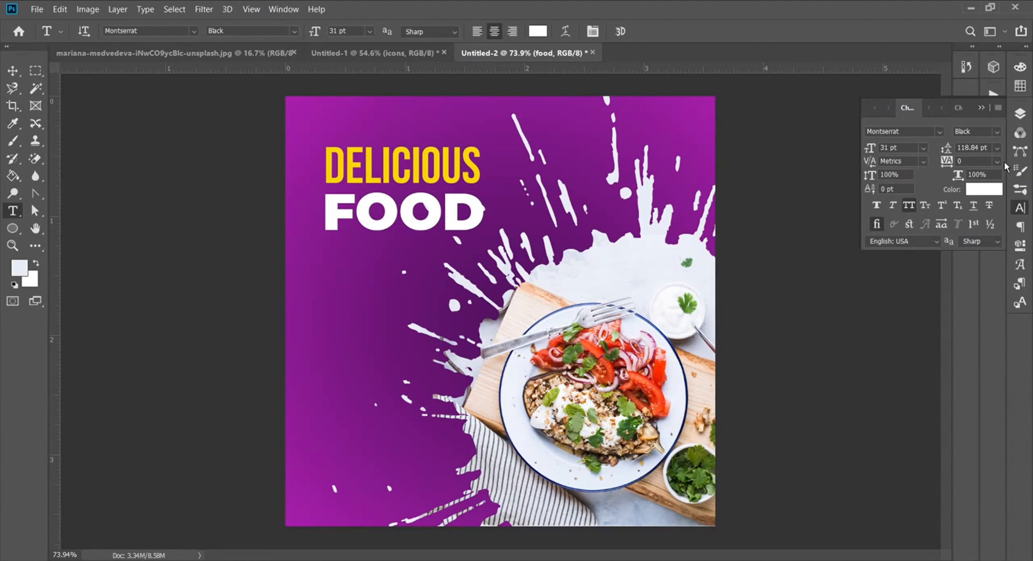
Give the FOOD layer a Stroke effect and move the text slightly up, closer to DELICIOUS
left_click(1020, 114)
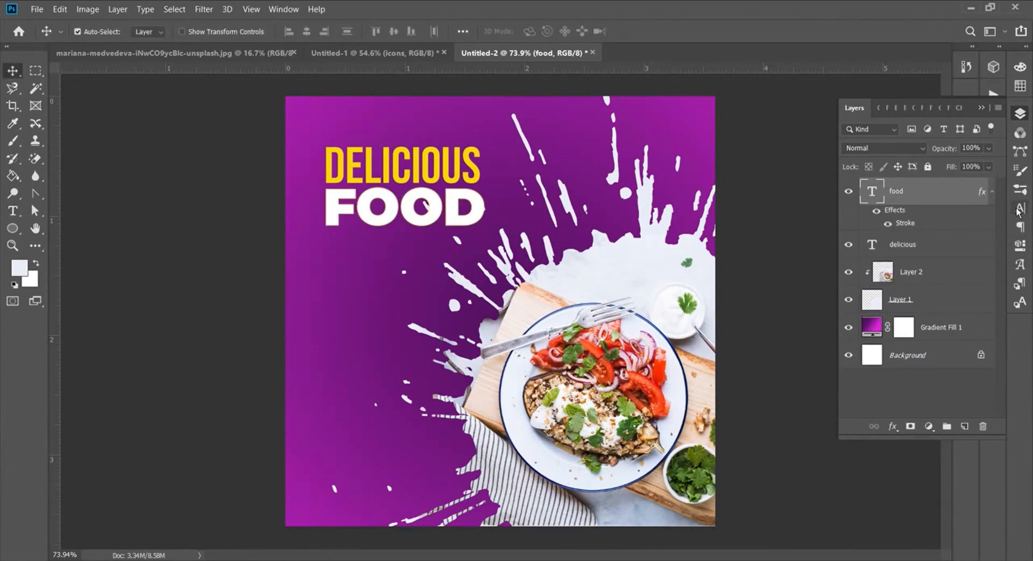
left_click(982, 108)
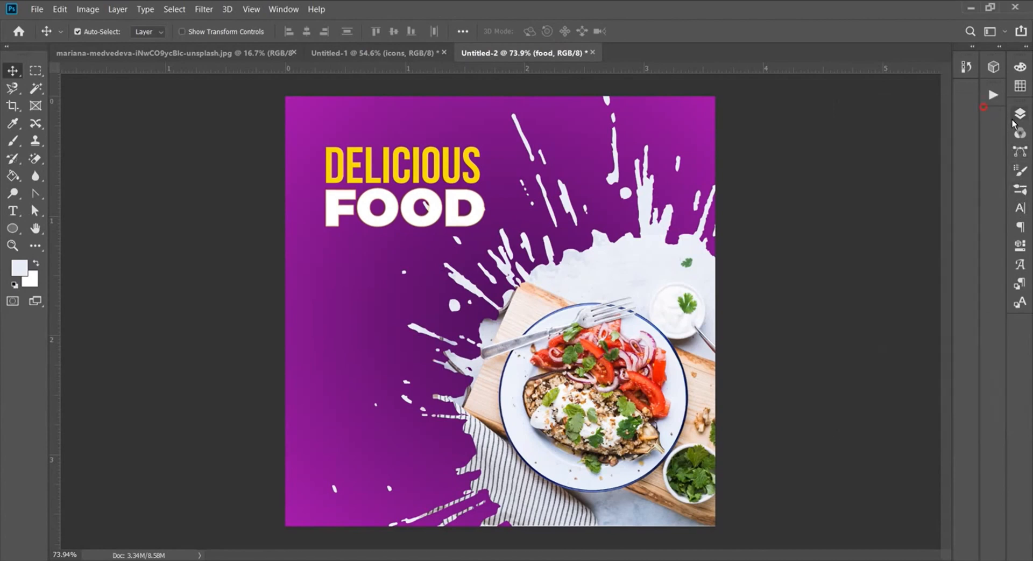
Place two vertical guides exactly on the left and right edges of the DELICIOUS text
left_click_drag(58, 158, 322, 173)
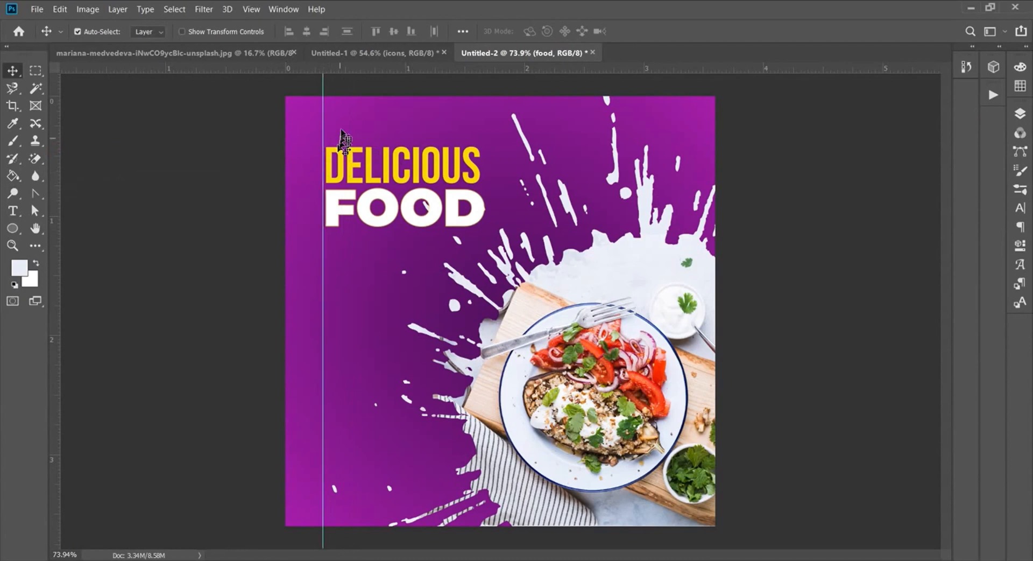
scroll(342, 139, "up", 5)
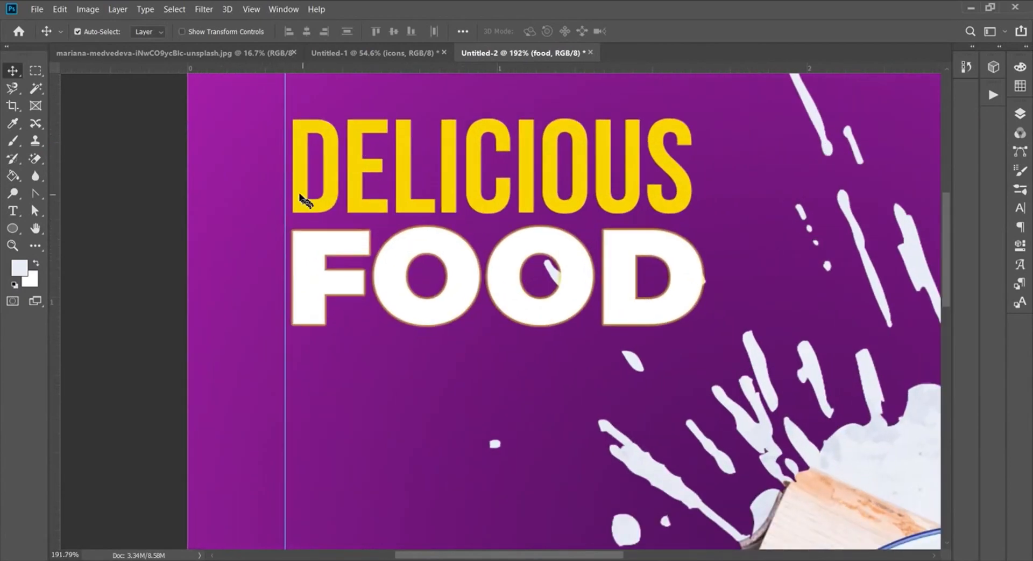
left_click_drag(285, 186, 293, 186)
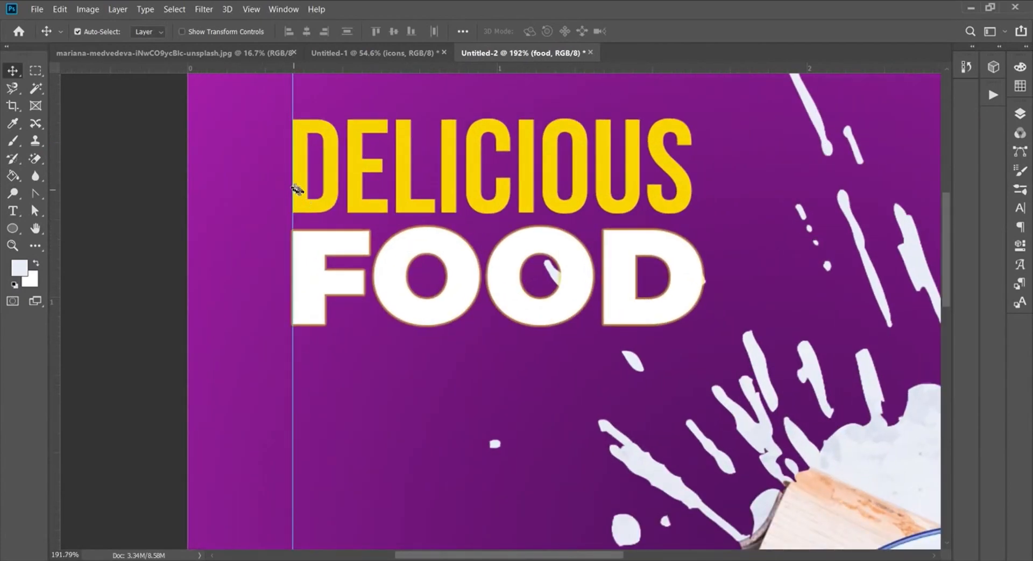
left_click_drag(54, 161, 692, 213)
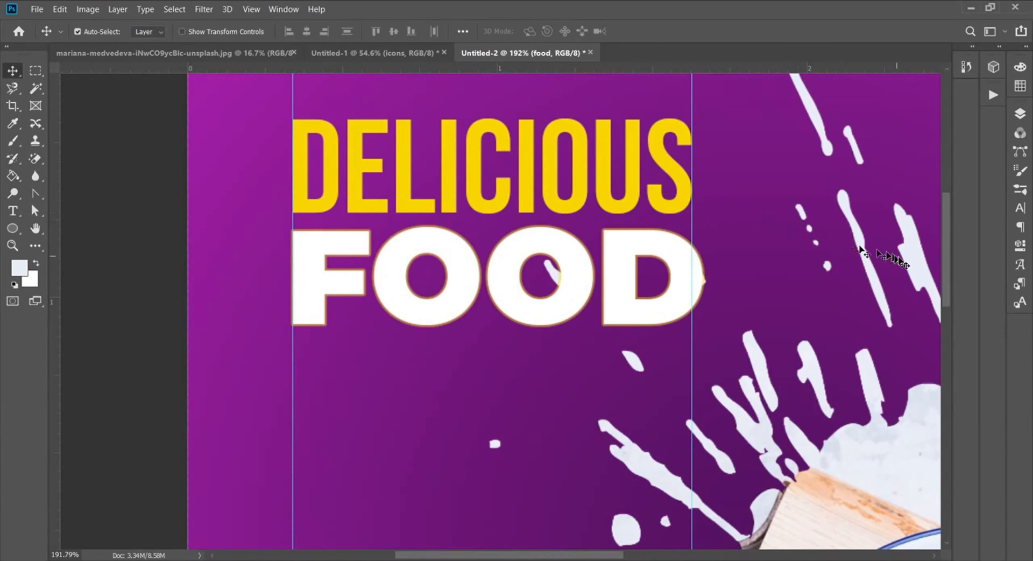
Set the FOOD text's horizontal scale to 98% and align it with the left guide
left_click(1021, 209)
left_click_drag(963, 176, 960, 178)
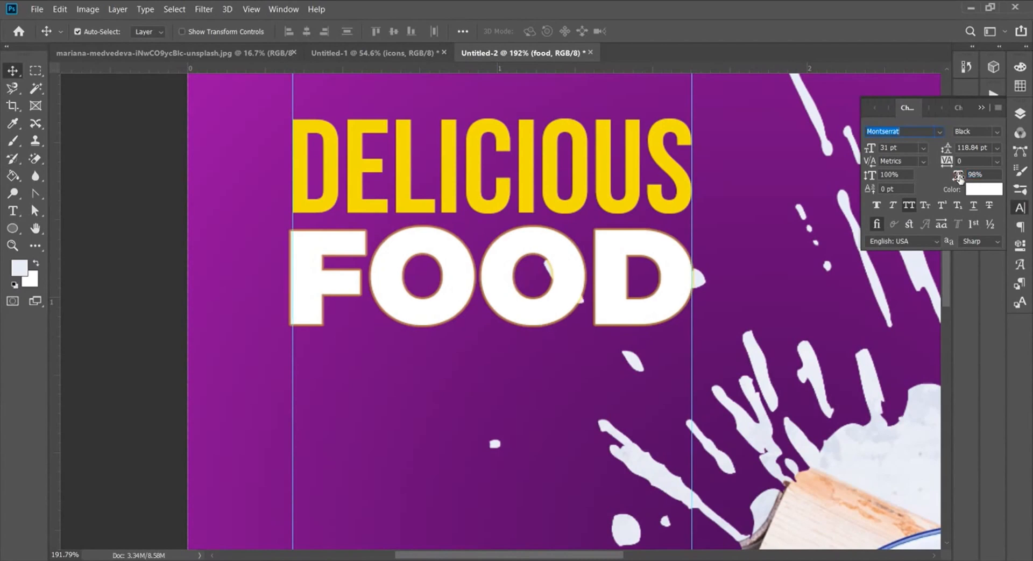
left_click(1011, 117)
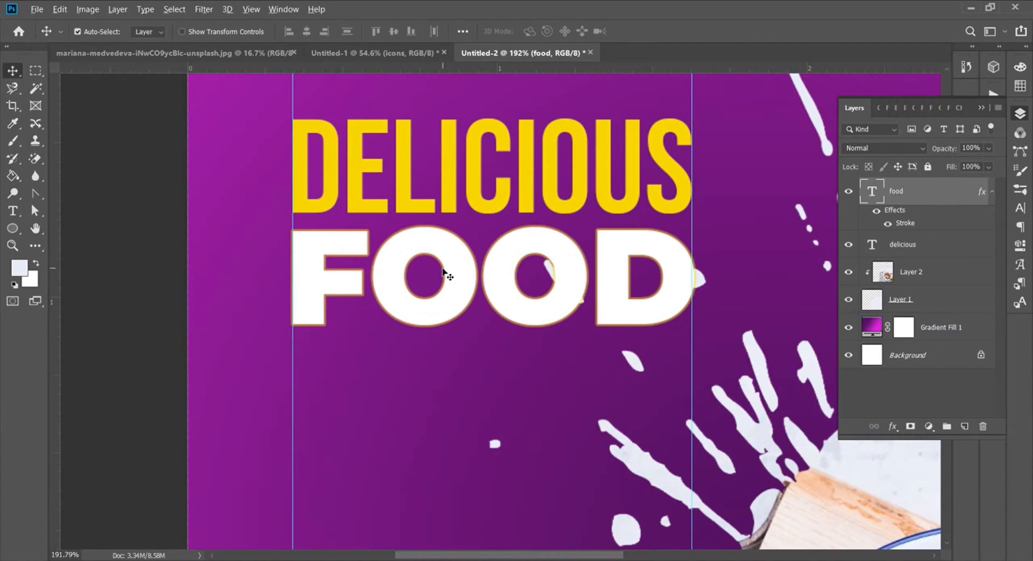
Draw a thin rectangle of 368 × 12 px and move it just below FOOD, starting at the left guide
scroll(444, 271, "down", 5, "alt")
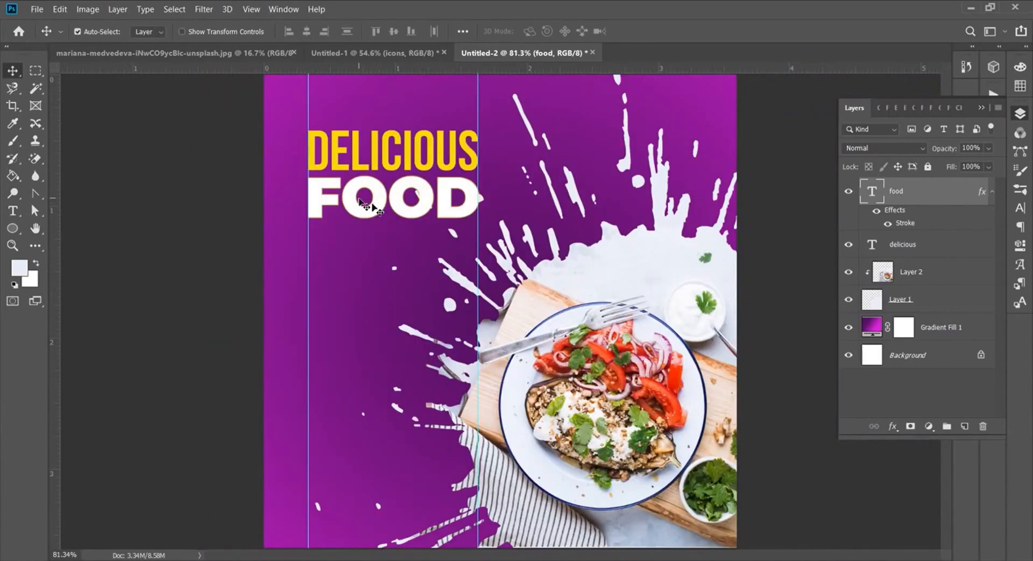
scroll(473, 224, "down", 1)
scroll(474, 224, "up", 1)
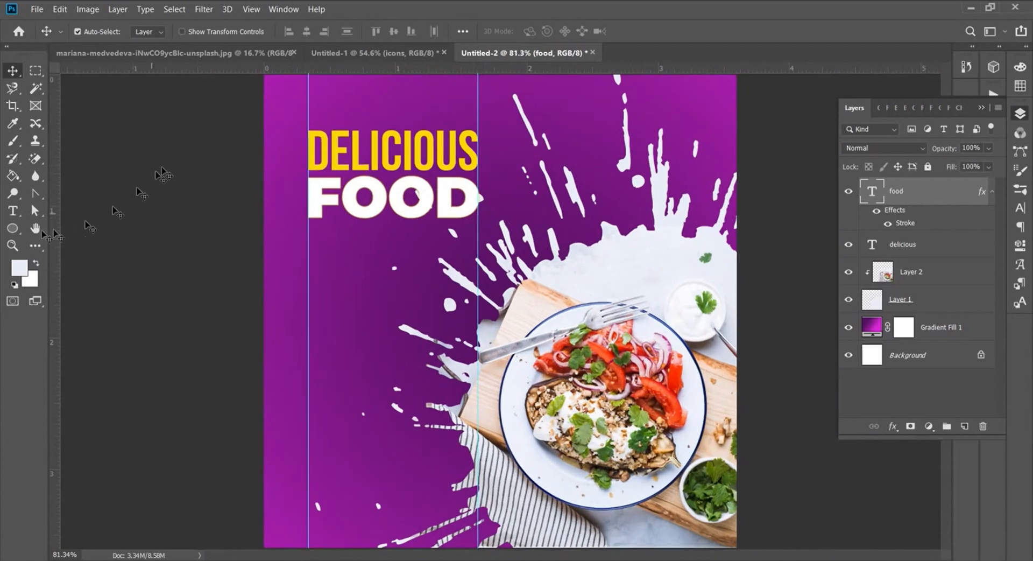
left_click(12, 228)
right_click(13, 228)
left_click(47, 231)
left_click_drag(345, 225, 492, 230)
left_click_drag(492, 230, 494, 230)
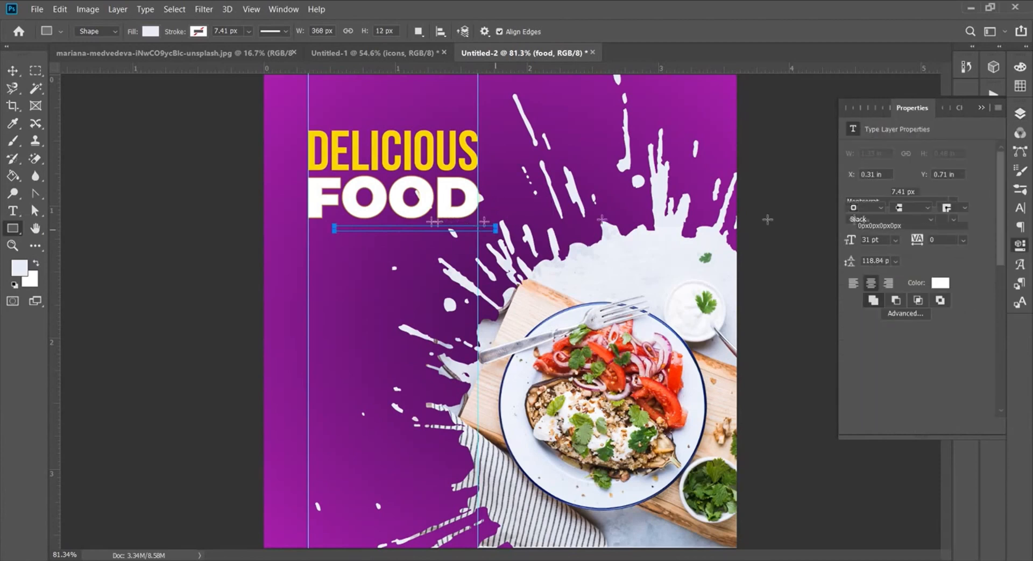
key("v")
left_click_drag(426, 232, 400, 232)
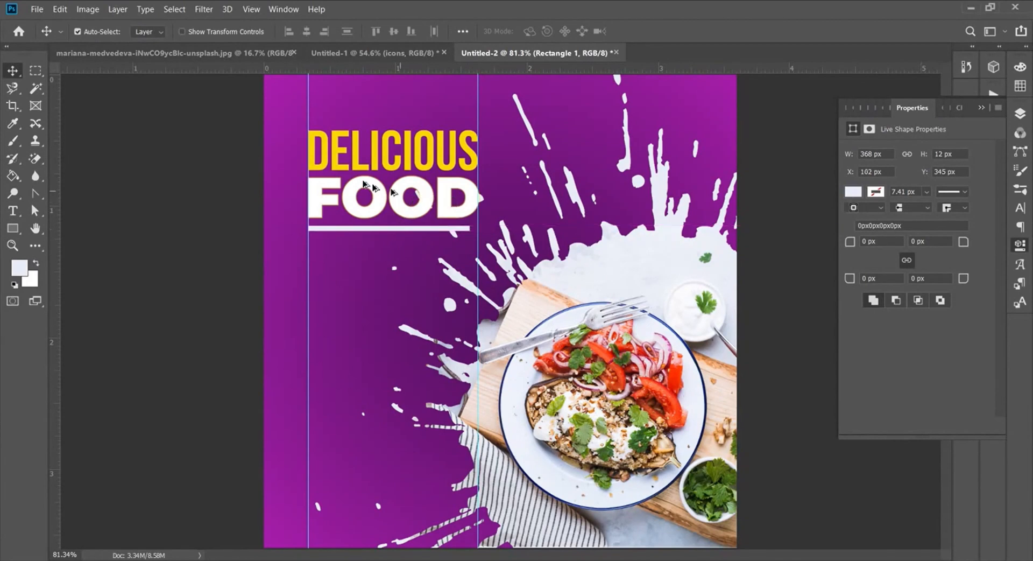
Stretch the thin rectangle's right end to the right guide so it spans the headline's width
scroll(400, 233, "up", 4)
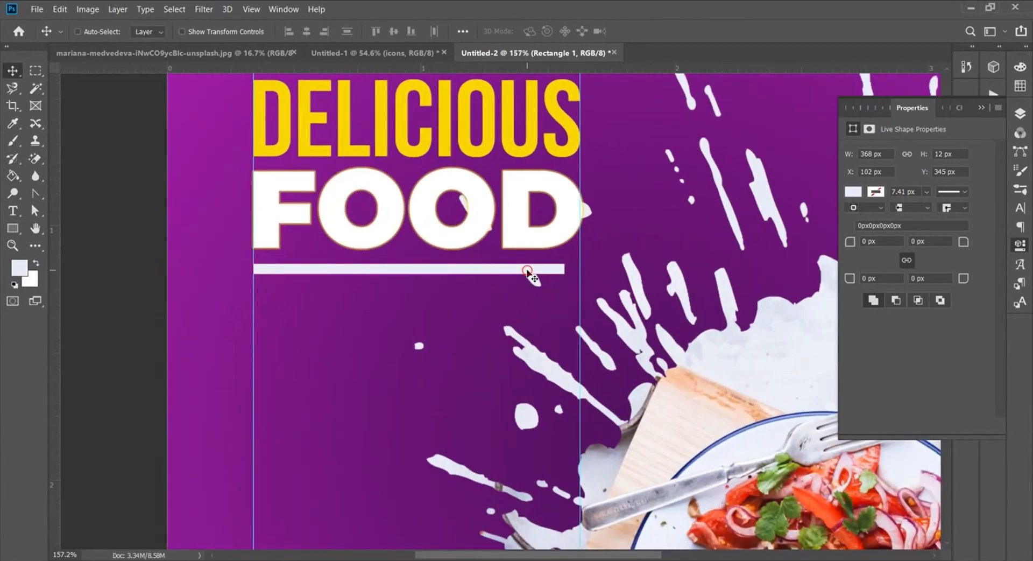
key("ctrl+t")
left_click_drag(565, 268, 580, 268)
left_click(645, 31)
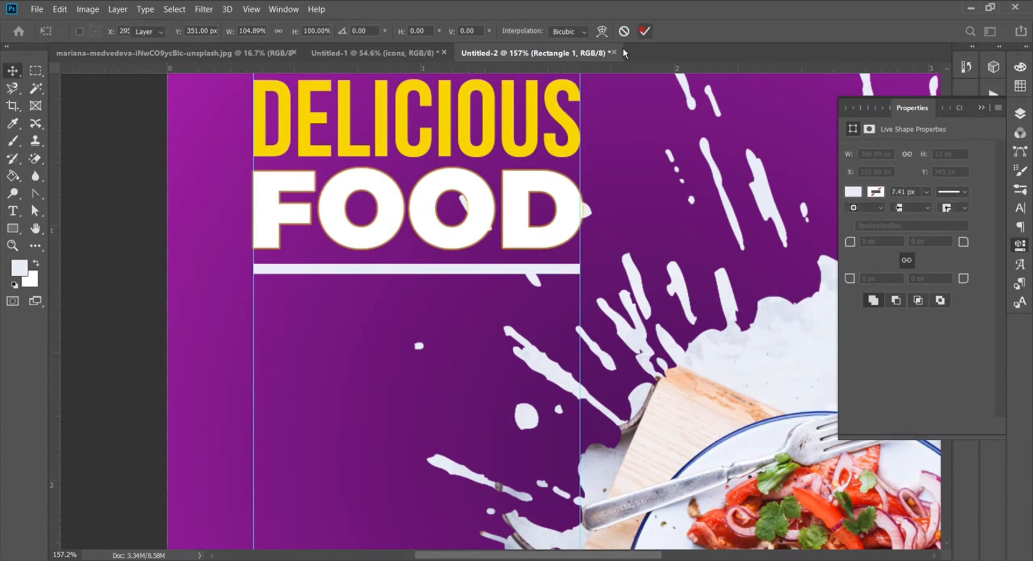
Check the FOOD text's colour in the colour picker
left_click(550, 234)
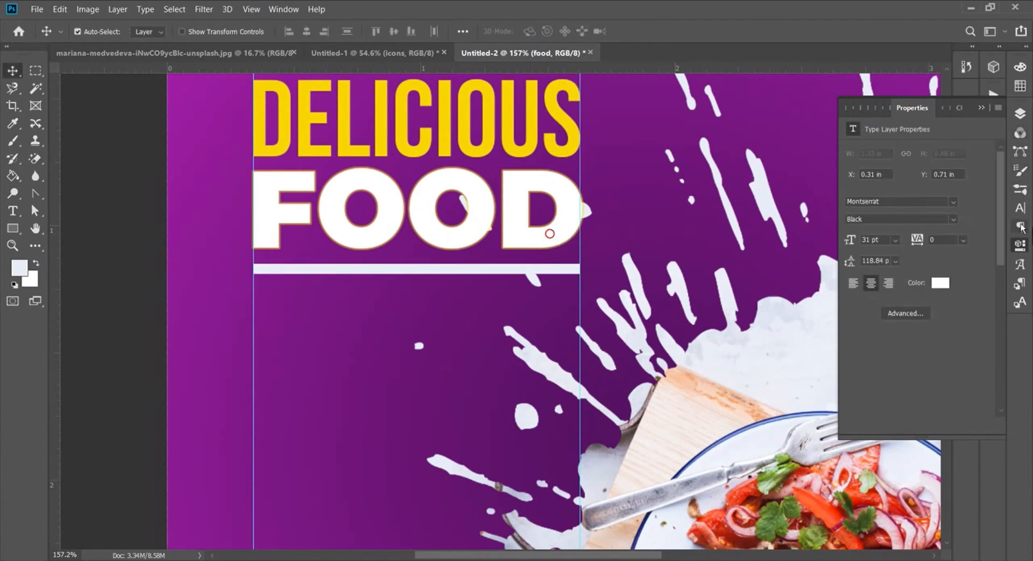
left_click(1020, 209)
left_click(991, 197)
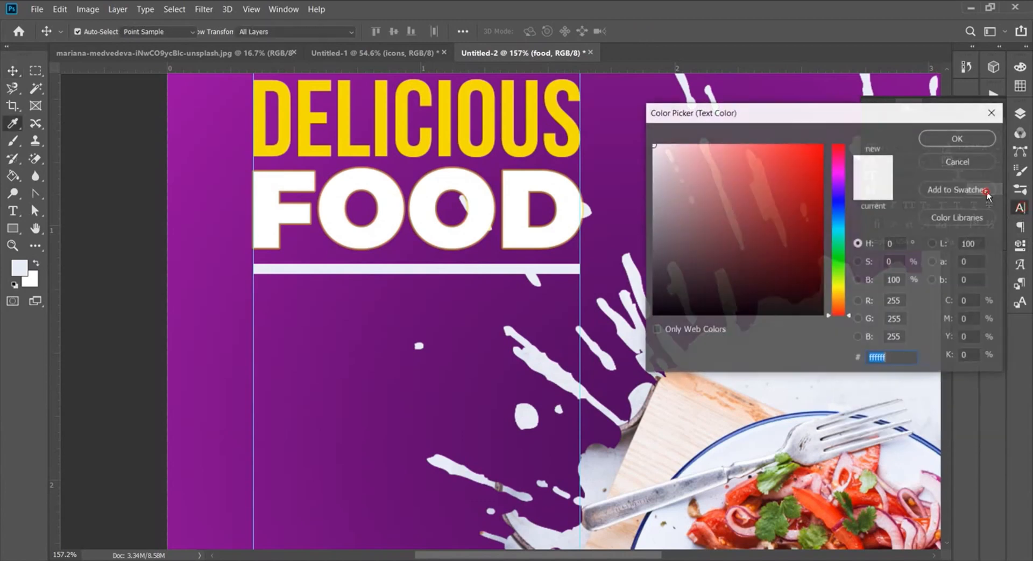
left_click(943, 141)
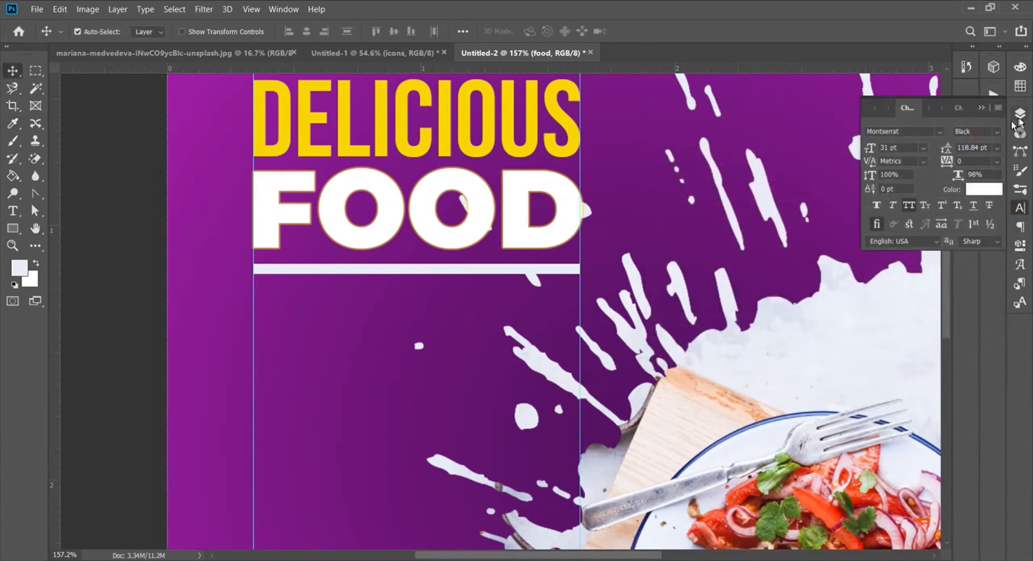
Add a layer mask to the splatter layer, Layer 1
left_click(1021, 113)
scroll(371, 285, "down", 9)
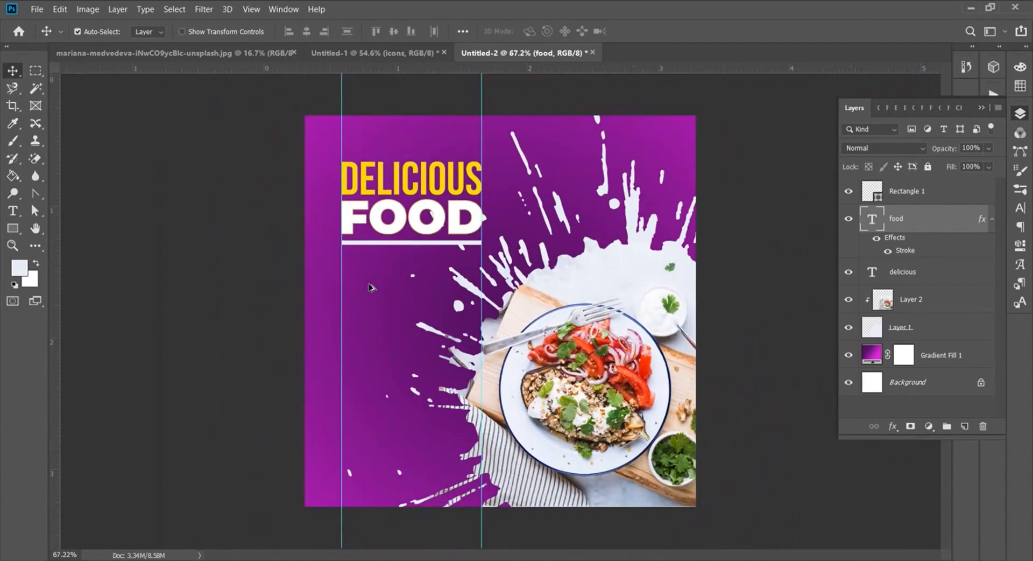
scroll(373, 286, "up", 1)
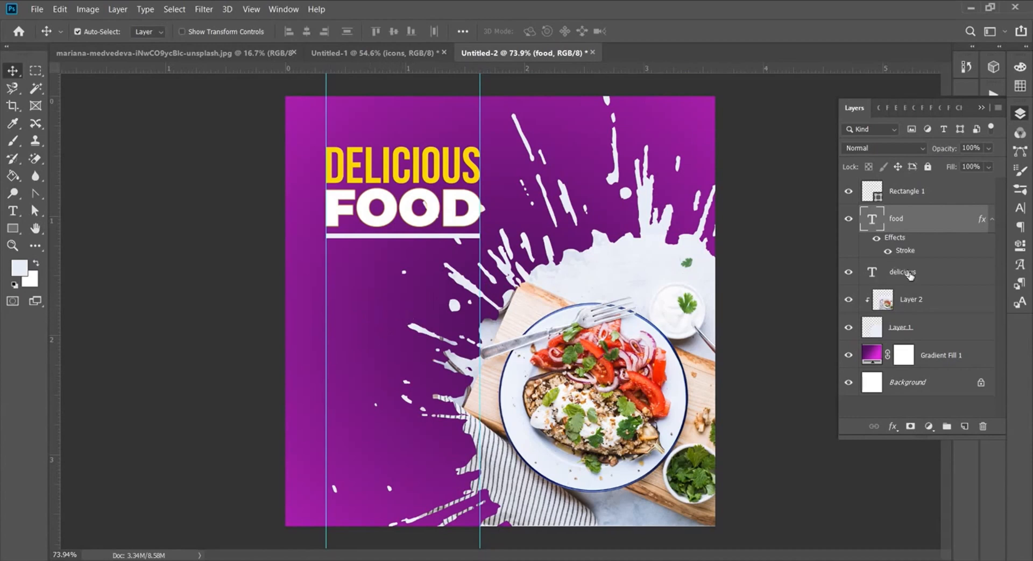
left_click(909, 327)
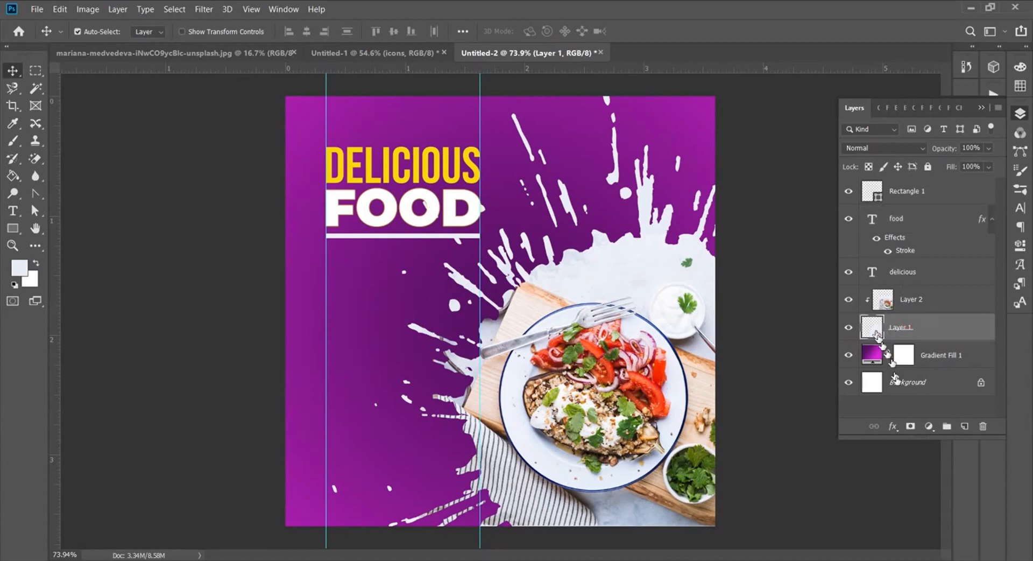
left_click(910, 426)
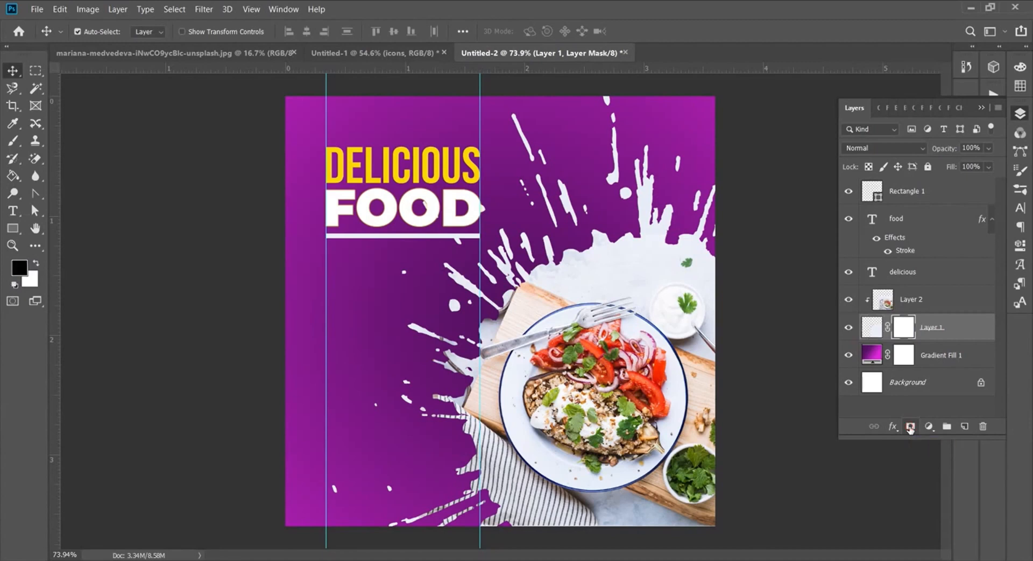
Set up a soft round brush with 0% hardness and reduce its size from very large to 150 px
left_click(13, 140)
left_click(95, 33)
left_click(143, 136)
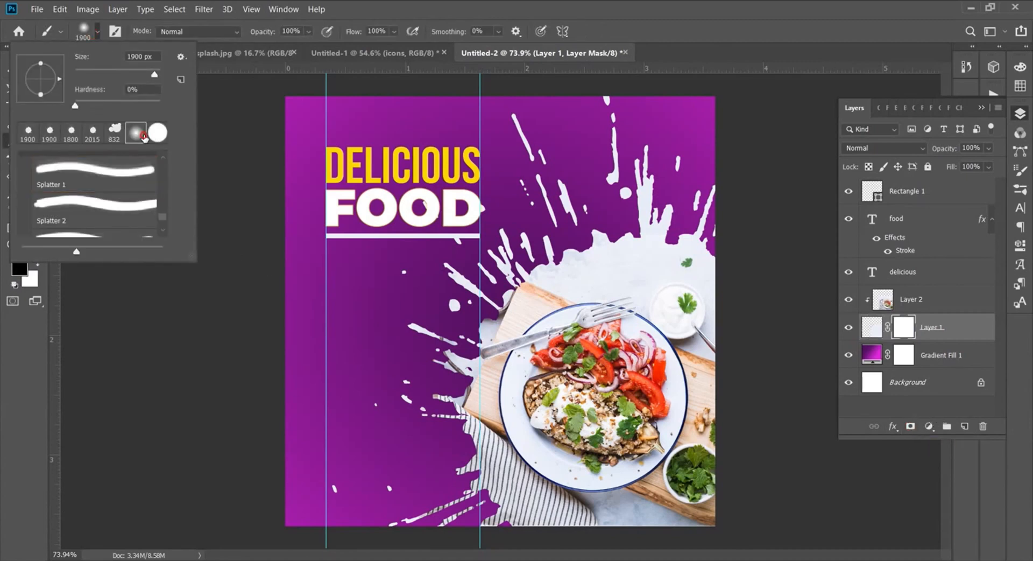
left_click(97, 34)
key("bracketleft")
key("bracketleft")
key("bracketleft")
key("bracketleft")
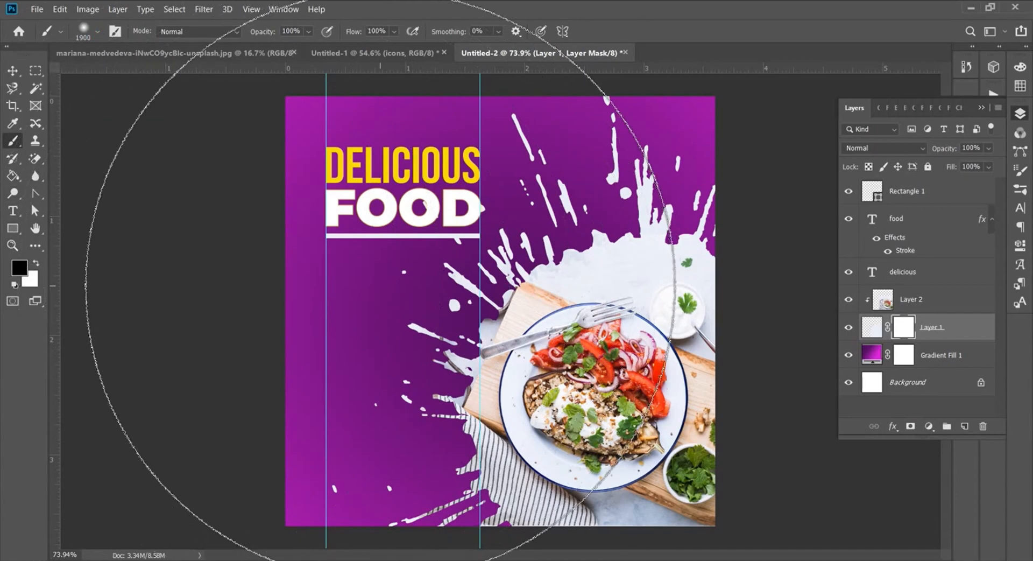
key("bracketleft")
key("bracketleft")
key("bracketleft")
key("bracketleft")
key("bracketleft")
key("bracketleft")
key("bracketleft")
key("bracketleft")
key("bracketleft")
key("bracketleft")
key("bracketleft")
key("bracketleft")
key("bracketleft")
key("bracketleft")
key("bracketleft")
key("bracketleft")
key("bracketleft")
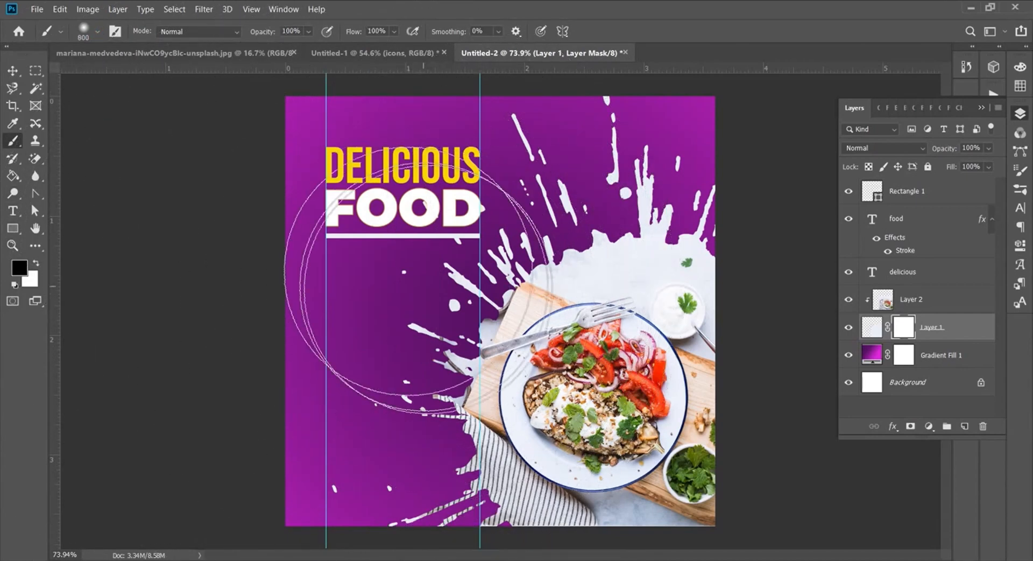
key("bracketright")
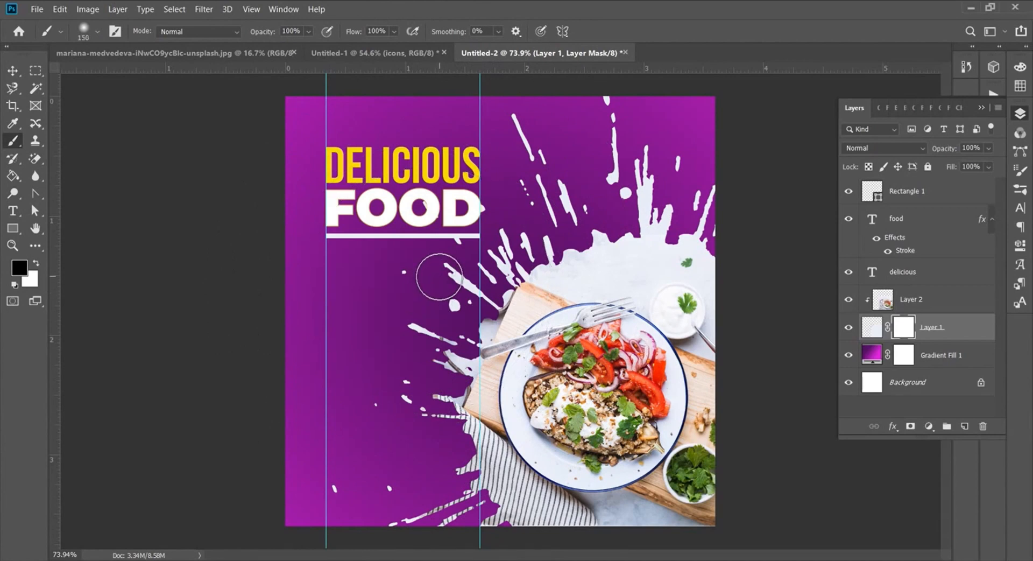
Paint black on Layer 1's mask with the 150 px and 90 px brush to hide the splatter marks below the headline
left_click(25, 266)
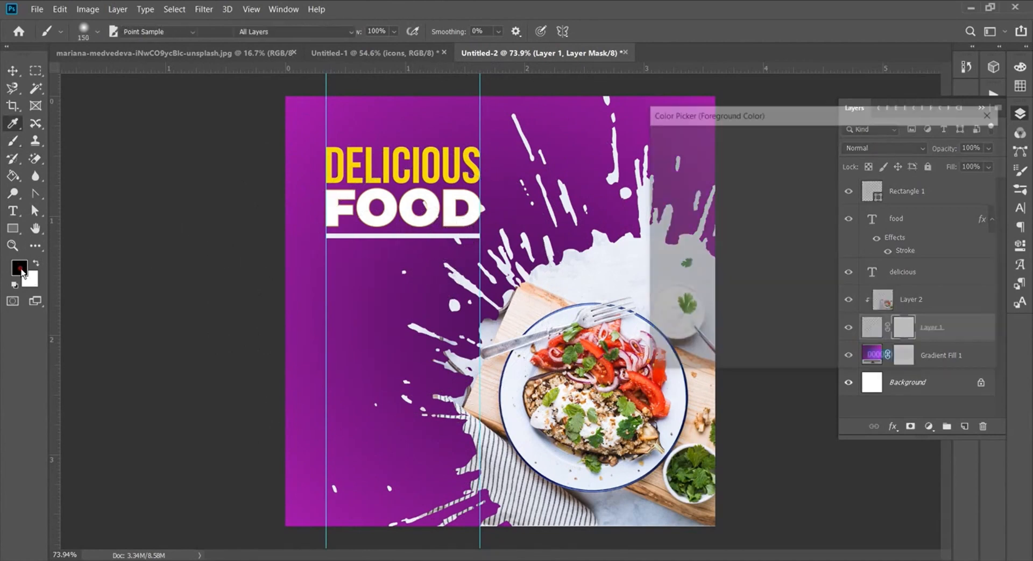
left_click(965, 138)
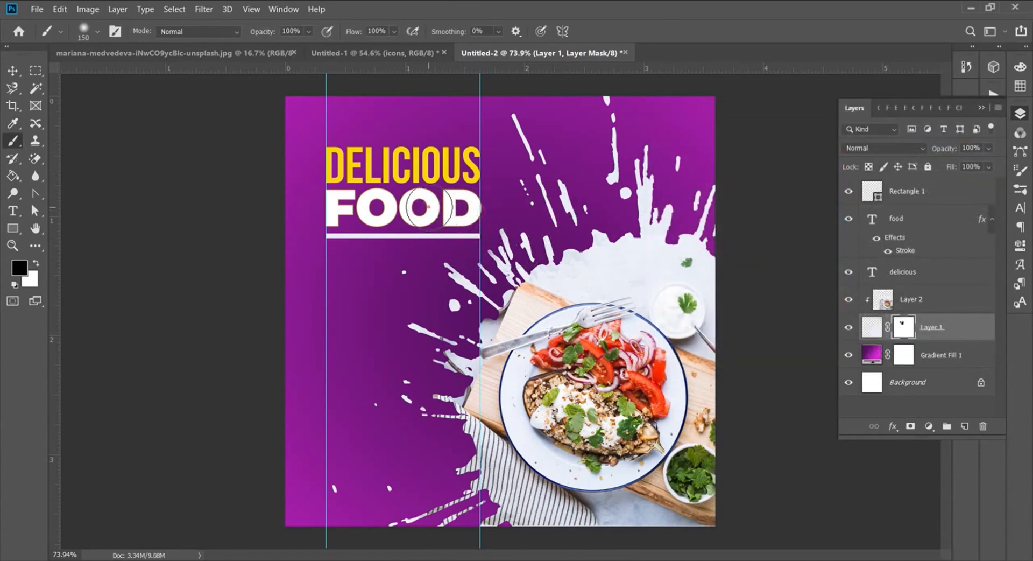
mouse_move(477, 285)
left_mouse_down()
mouse_move(406, 271)
mouse_move(436, 323)
mouse_move(411, 337)
mouse_move(399, 391)
mouse_move(395, 382)
left_mouse_up()
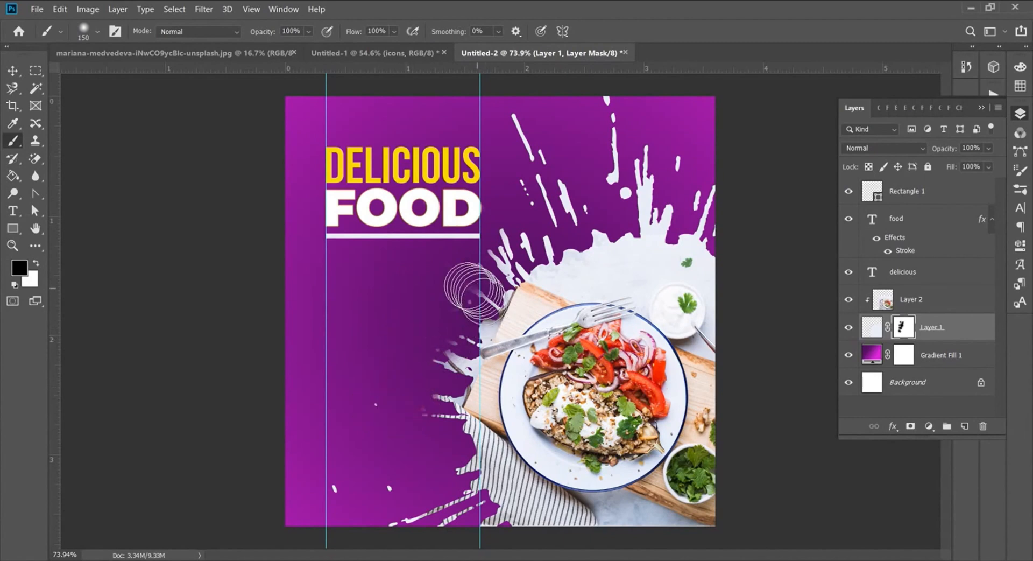
key("bracketleft")
key("bracketleft")
key("bracketleft")
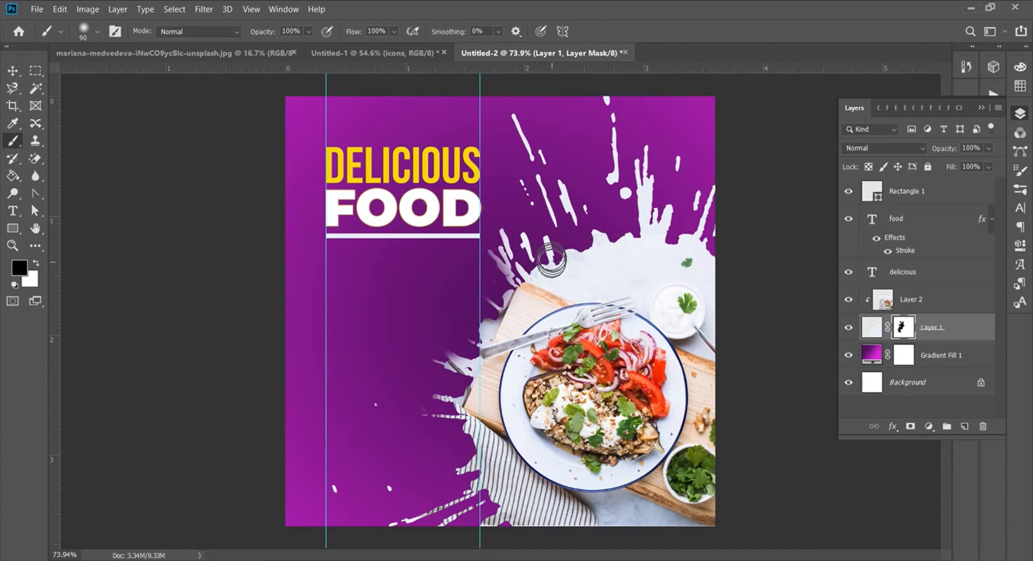
key("x")
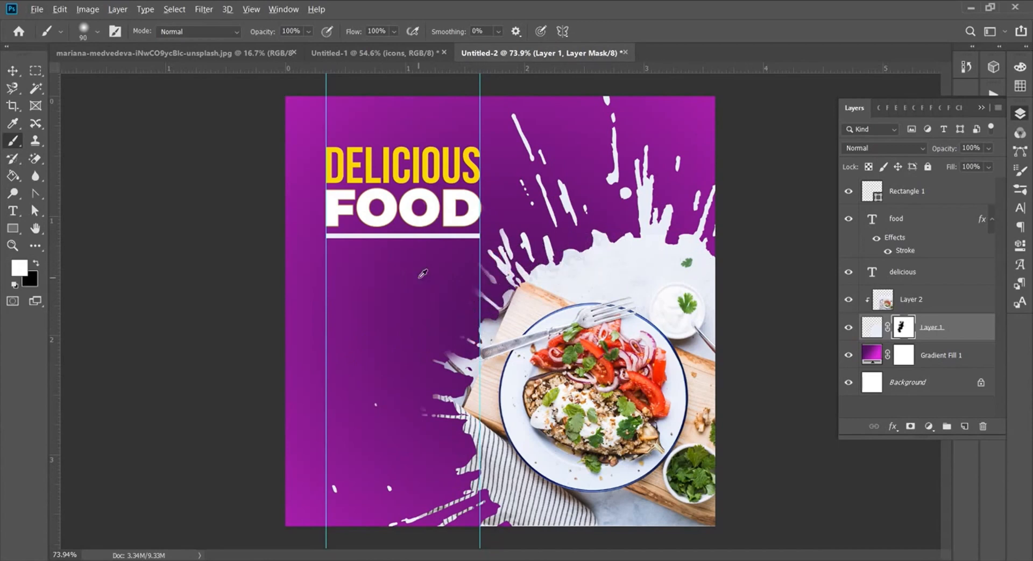
Add the line "we made it for you" from the Notepad text file below the underline and place its layer above the food layer
left_click(13, 210)
left_click(386, 279)
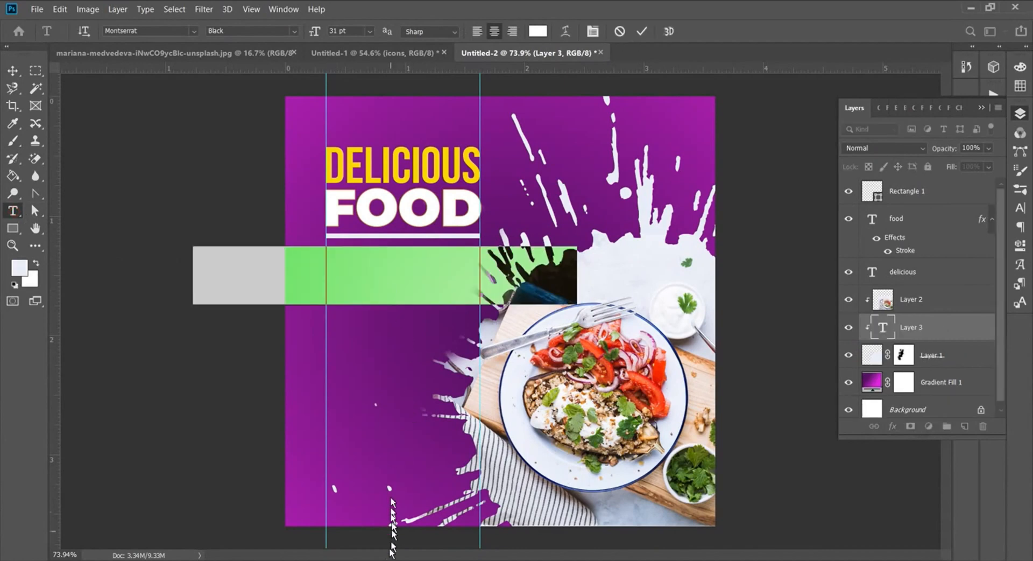
key("alt+Tab")
left_click_drag(418, 156, 327, 156)
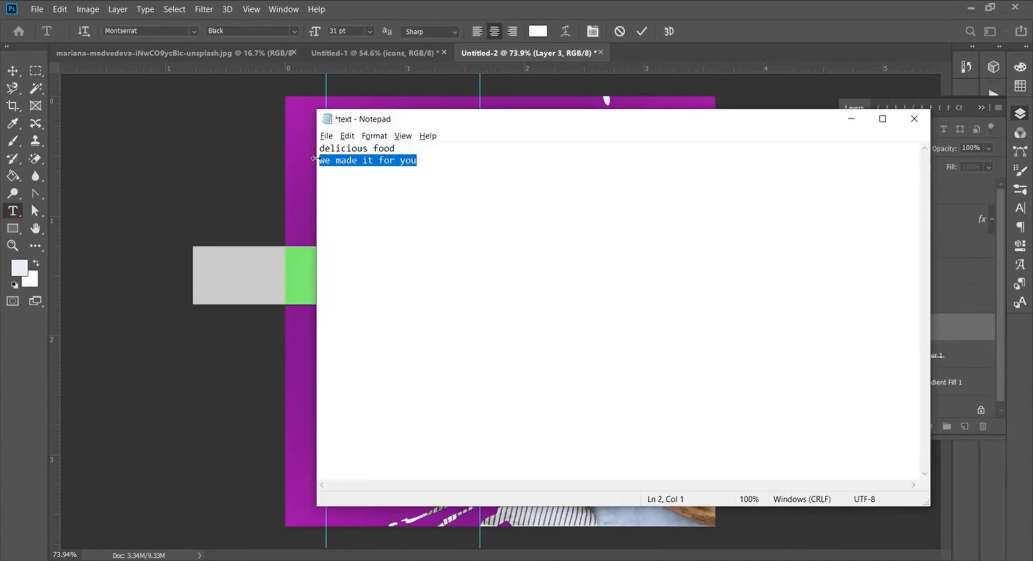
key("alt+Tab")
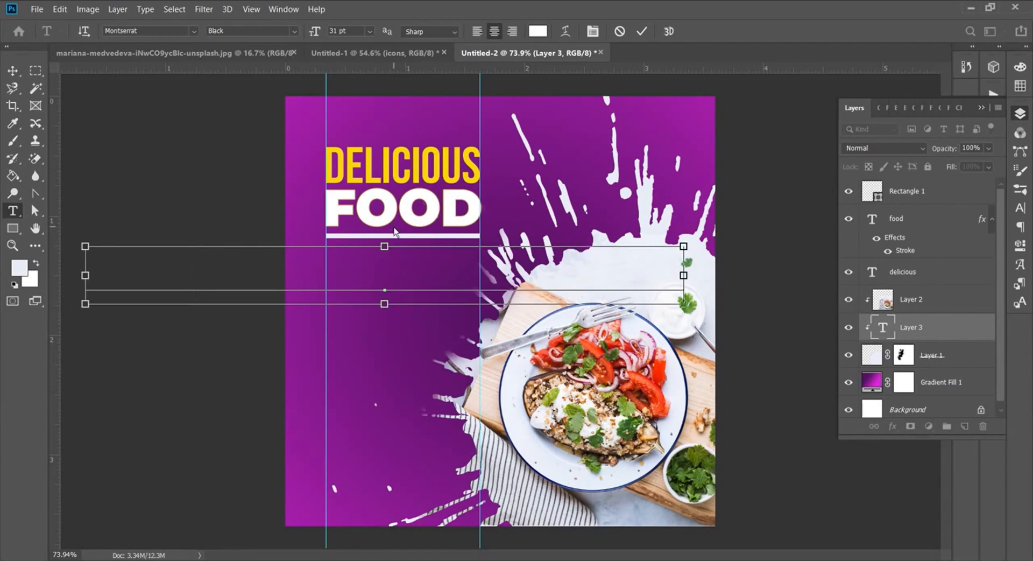
left_click(641, 33)
left_click_drag(928, 331, 919, 212)
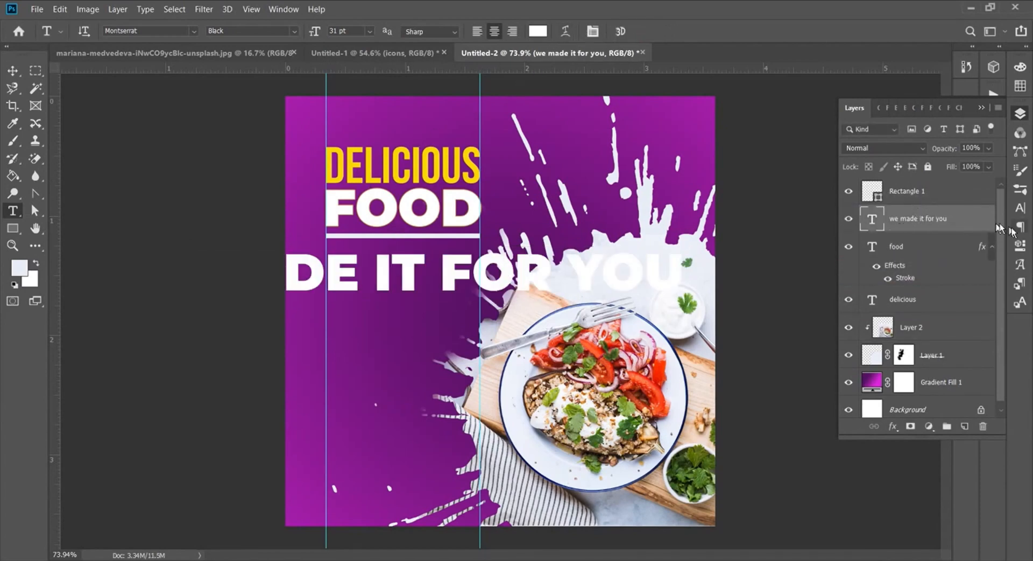
Format the "we made it for you" text in Edwardian Script ITC at 20 pt and move it up closer to the underline
left_click(1019, 209)
left_click(901, 131)
left_click(869, 300)
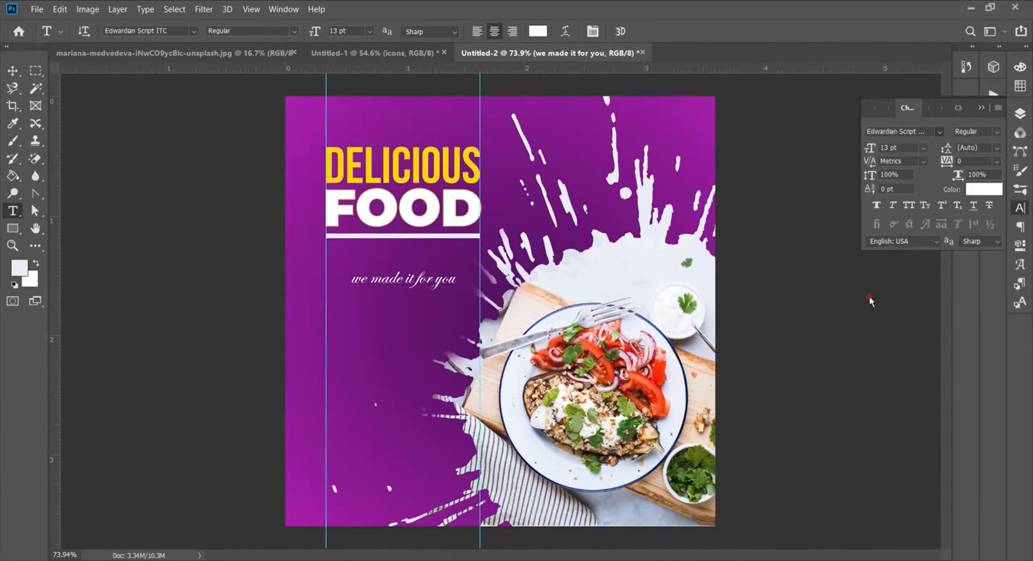
left_click_drag(871, 152, 874, 150)
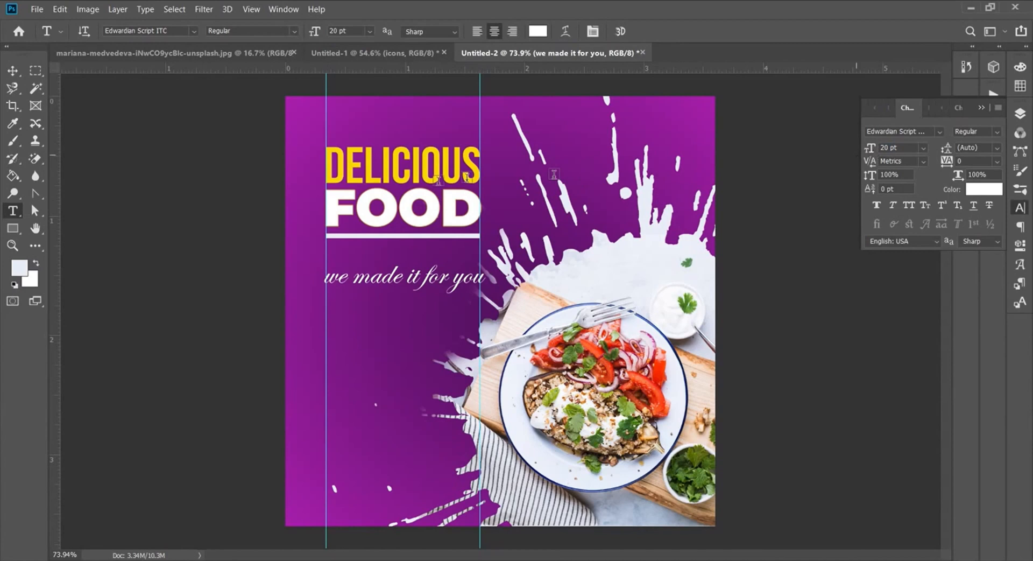
left_click_drag(386, 280, 386, 262)
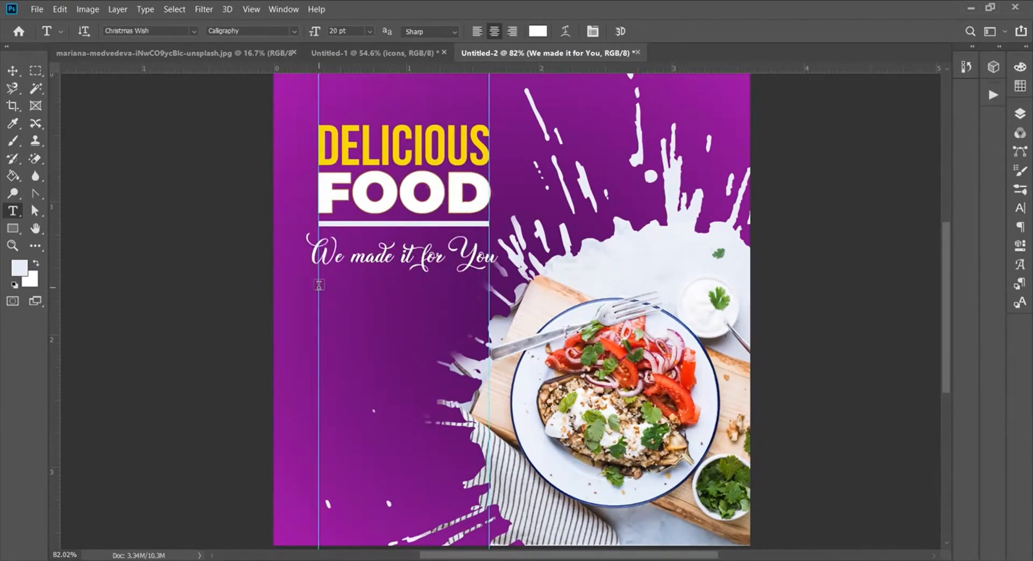
Create a Lorem ipsum paragraph box between the guides below the tagline, with centred 9 pt text
left_click_drag(318, 284, 487, 341)
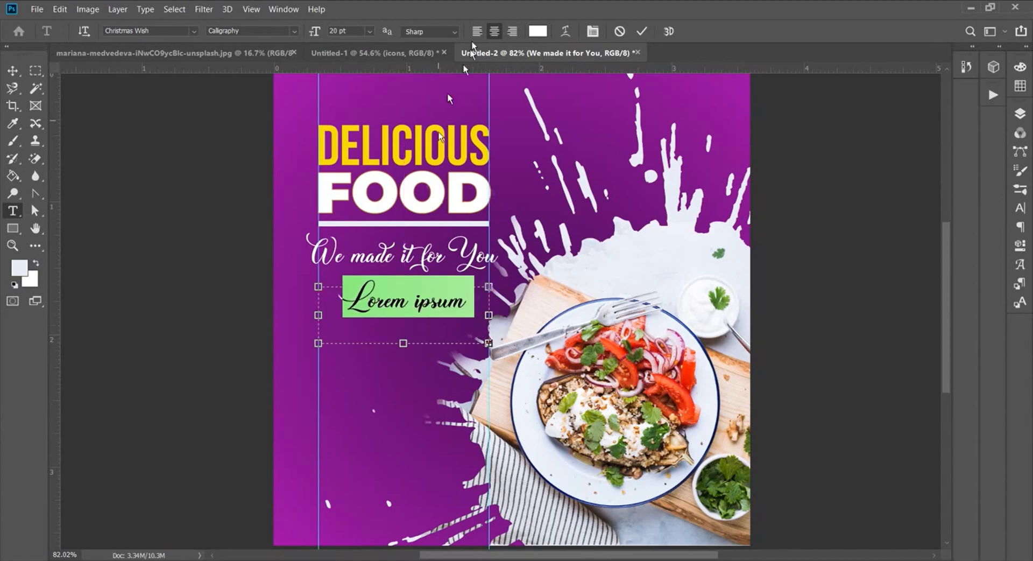
left_click(370, 31)
left_click(356, 80)
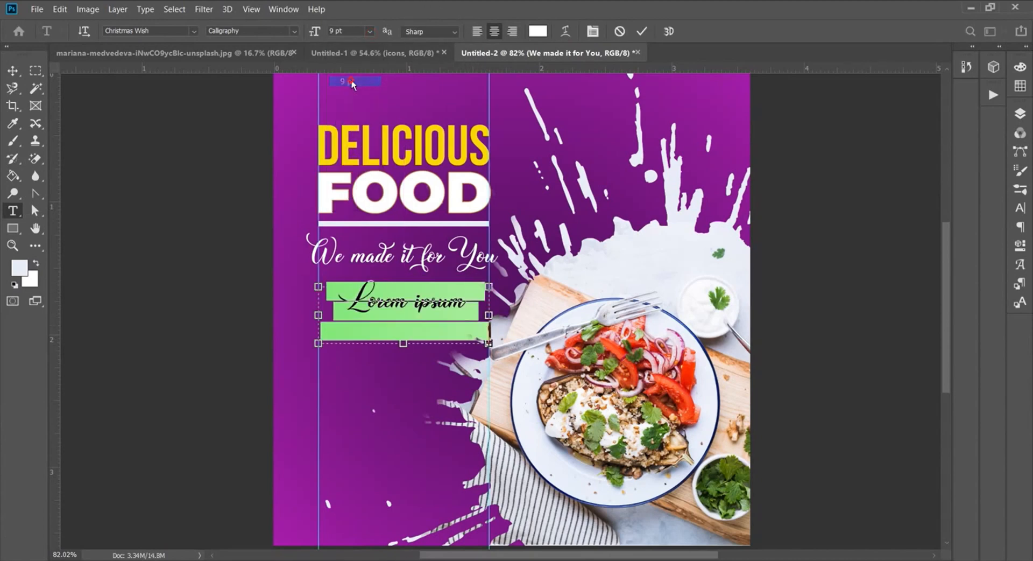
left_click(479, 34)
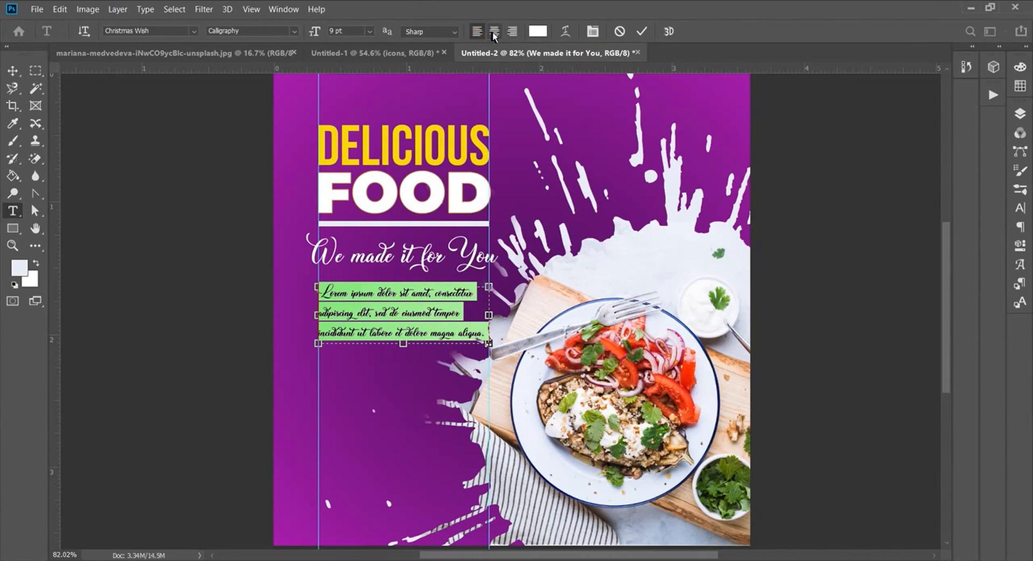
left_click(493, 33)
left_click(631, 32)
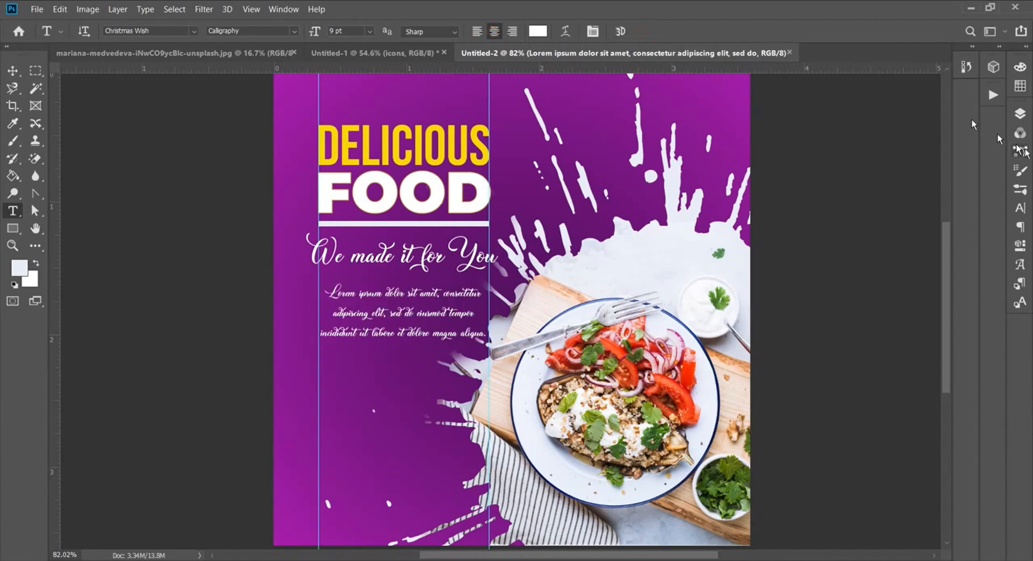
Format the Lorem ipsum paragraph in Montserrat ExtraLight at 4 pt with 5.04 pt leading
left_click(1021, 207)
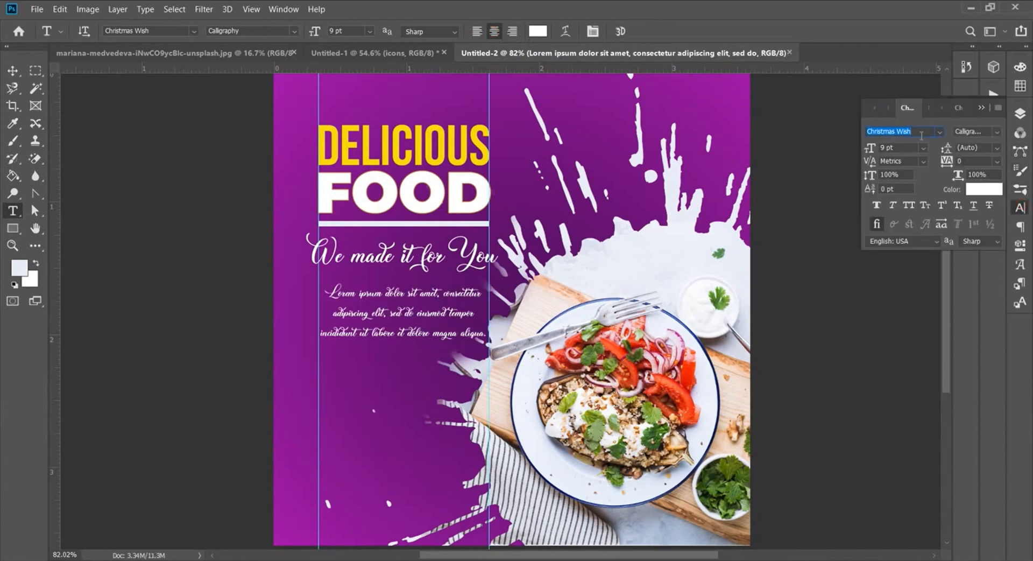
left_click(939, 131)
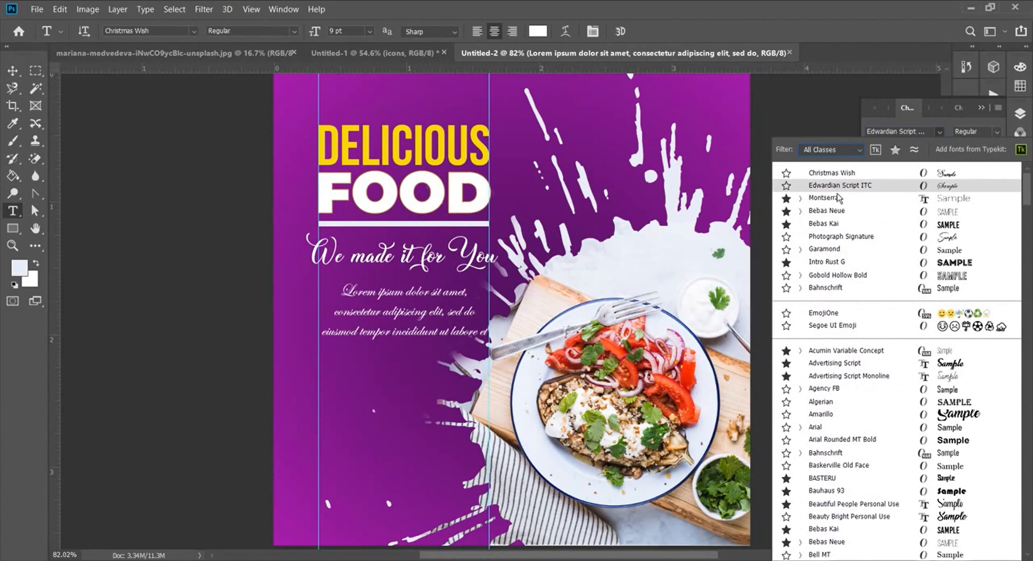
left_click(838, 198)
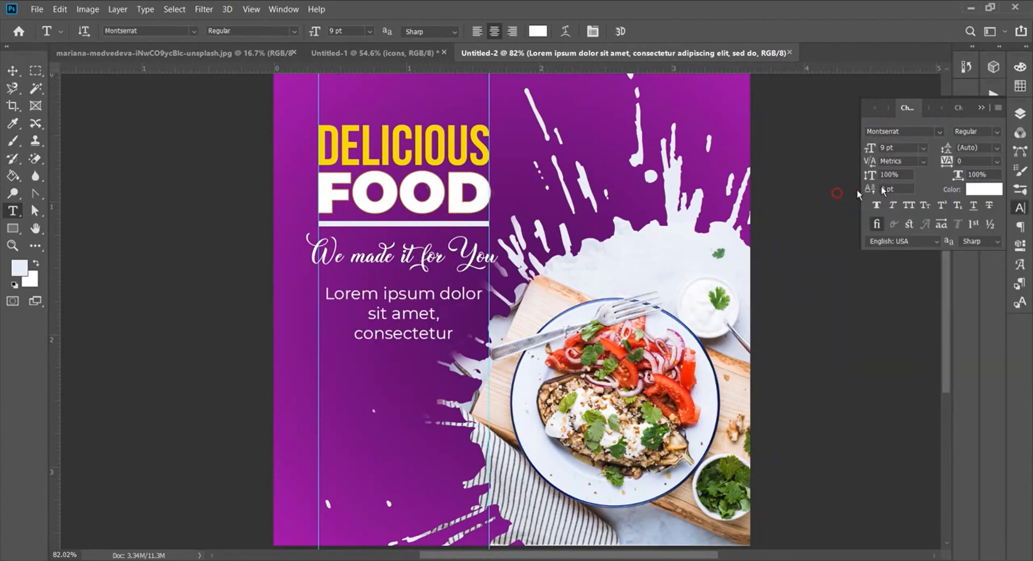
left_click(995, 133)
left_click(967, 186)
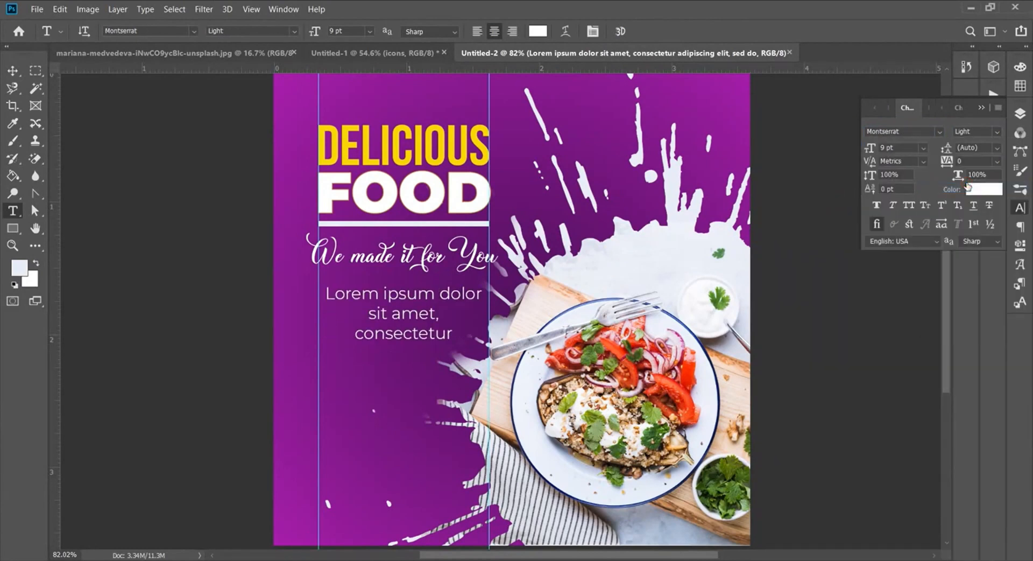
left_click(994, 136)
left_click(978, 164)
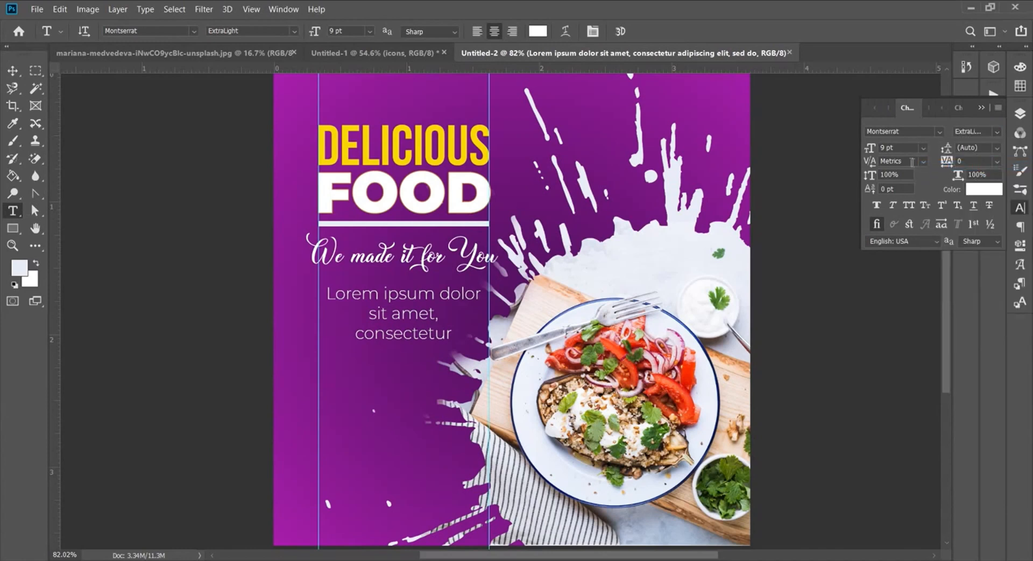
left_click_drag(873, 150, 868, 150)
left_click_drag(946, 147, 948, 147)
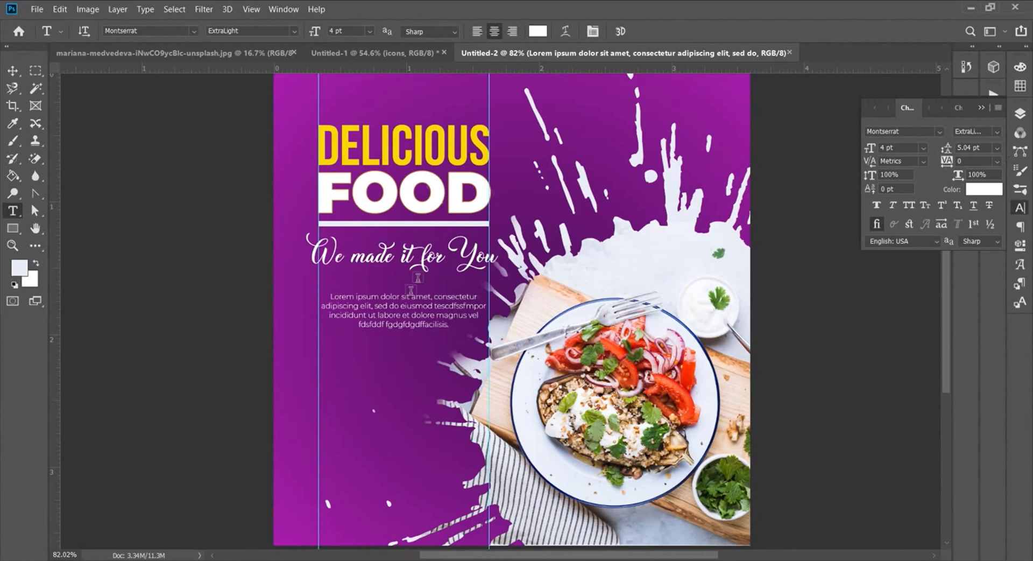
Draw a white rounded rectangle of about 300 × 89 px with 10 px corners below the paragraph
scroll(384, 362, "down", 2)
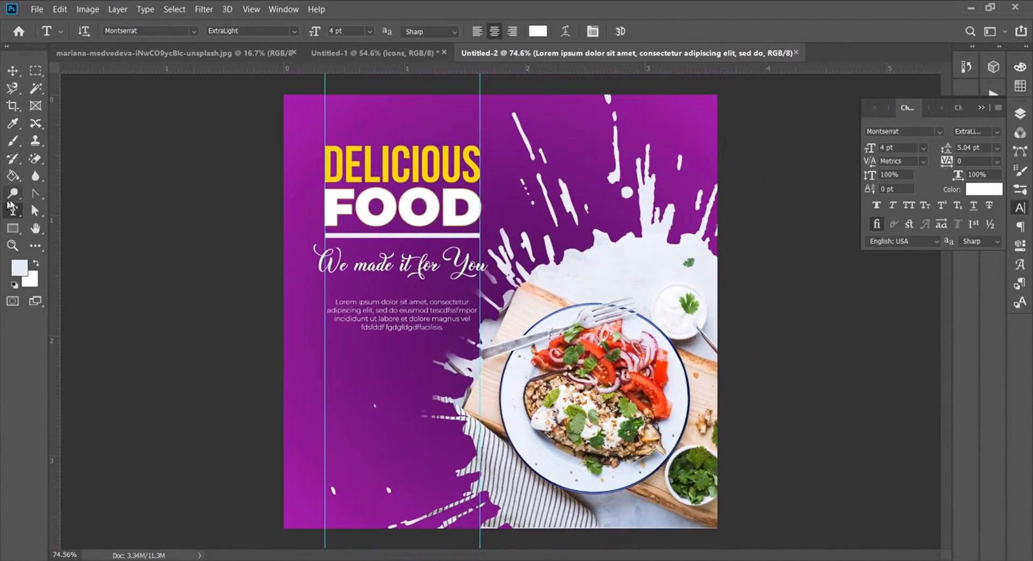
left_click(16, 230)
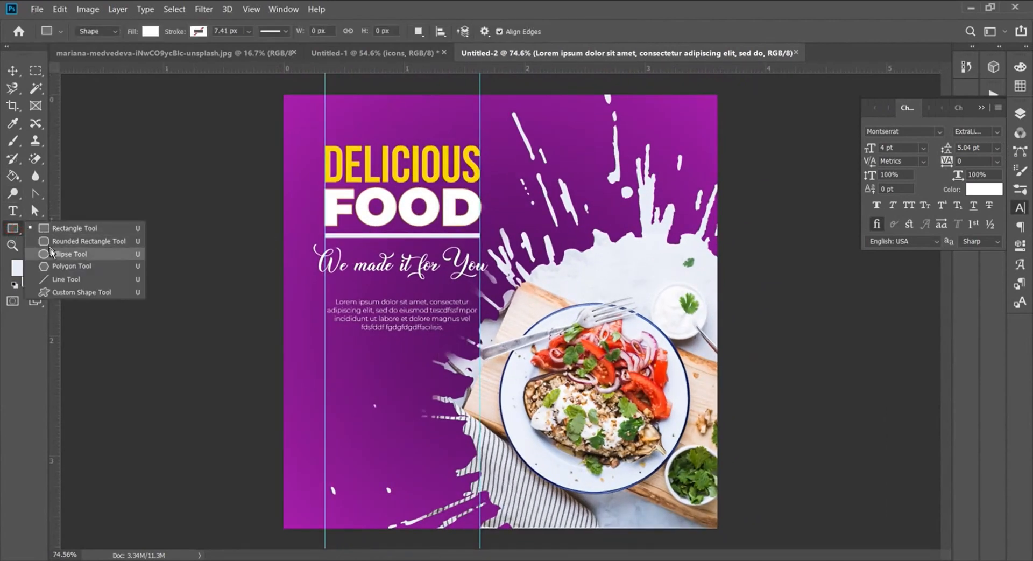
left_click(81, 241)
left_click_drag(351, 352, 471, 387)
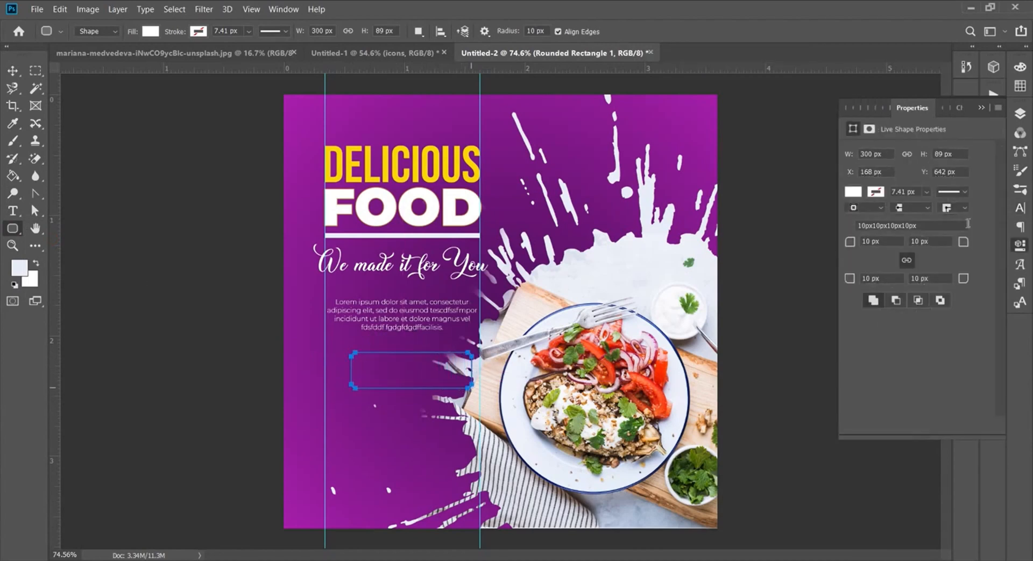
left_click(1021, 114)
left_click(921, 221)
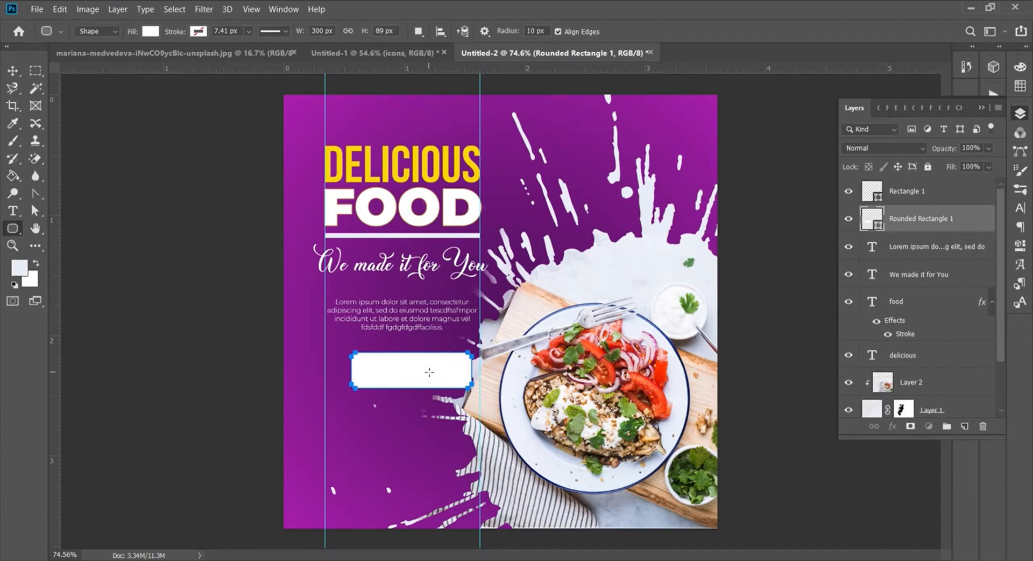
Move the rounded rectangle to about X 141 px, Y 624 px so it sits centred between the guides under the paragraph
key("v")
mouse_move(422, 371)
left_mouse_down()
mouse_move(405, 364)
mouse_move(417, 368)
left_mouse_up()
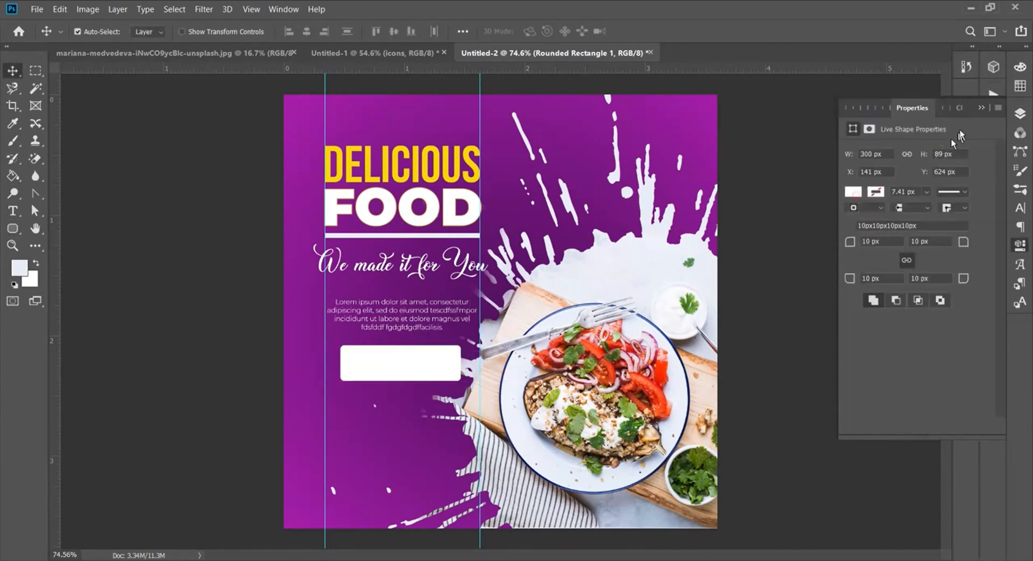
left_click(984, 108)
left_click_drag(407, 369, 408, 371)
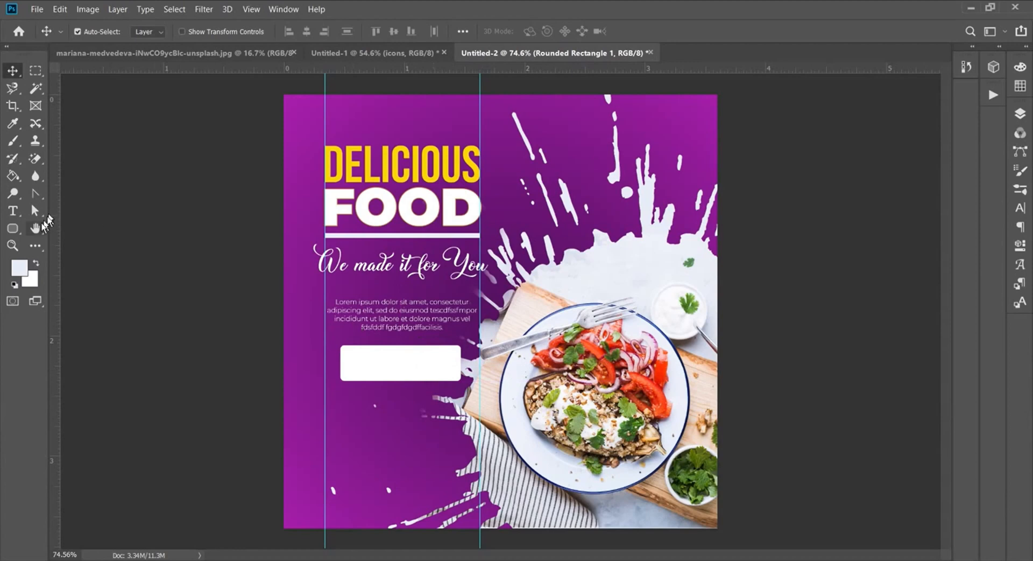
Add the text "order now", move it onto the rounded rectangle, and bring its layer to the top of the stack
left_click(12, 211)
left_click(422, 466)
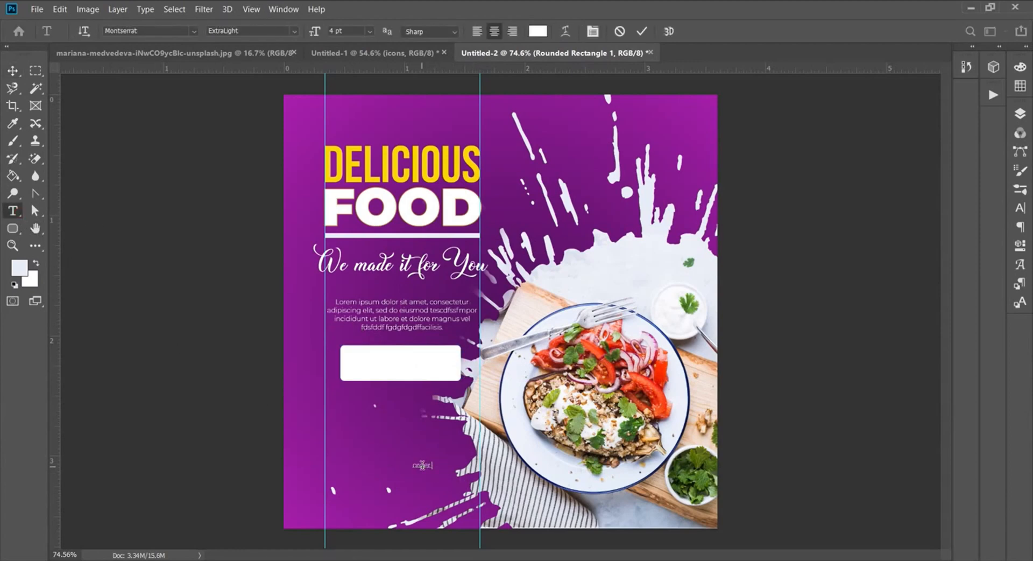
left_click(648, 31)
left_click_drag(422, 467, 398, 372)
left_click(1020, 113)
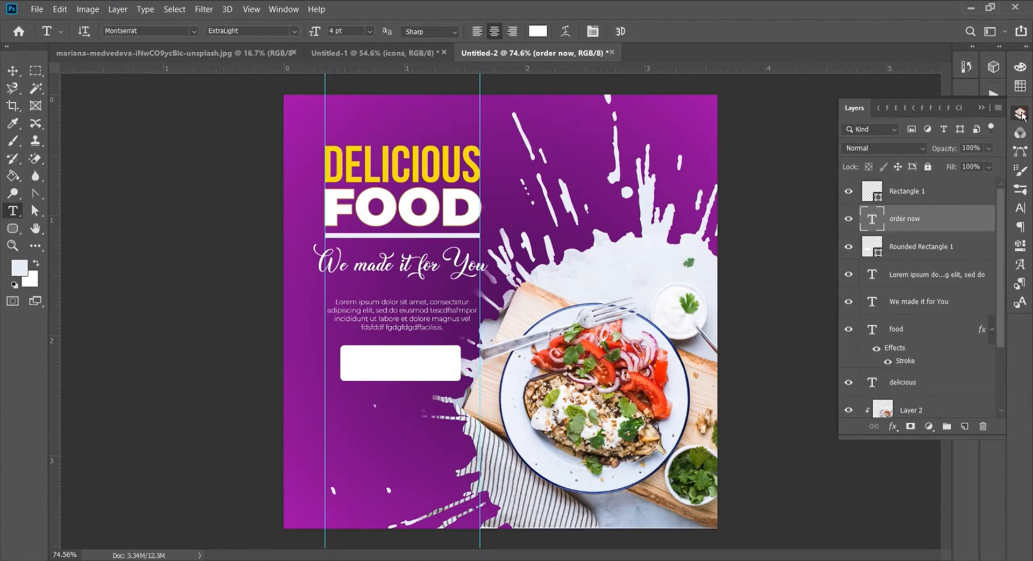
left_click_drag(962, 203, 947, 188)
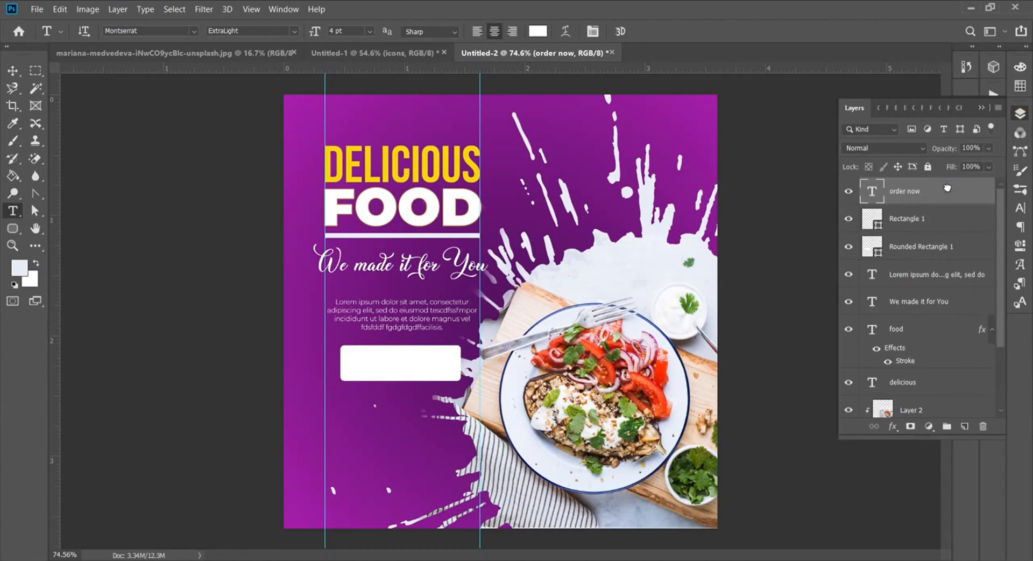
Set the colour of the order now text to near-black #1e1d1d
left_click(1021, 207)
left_click(976, 191)
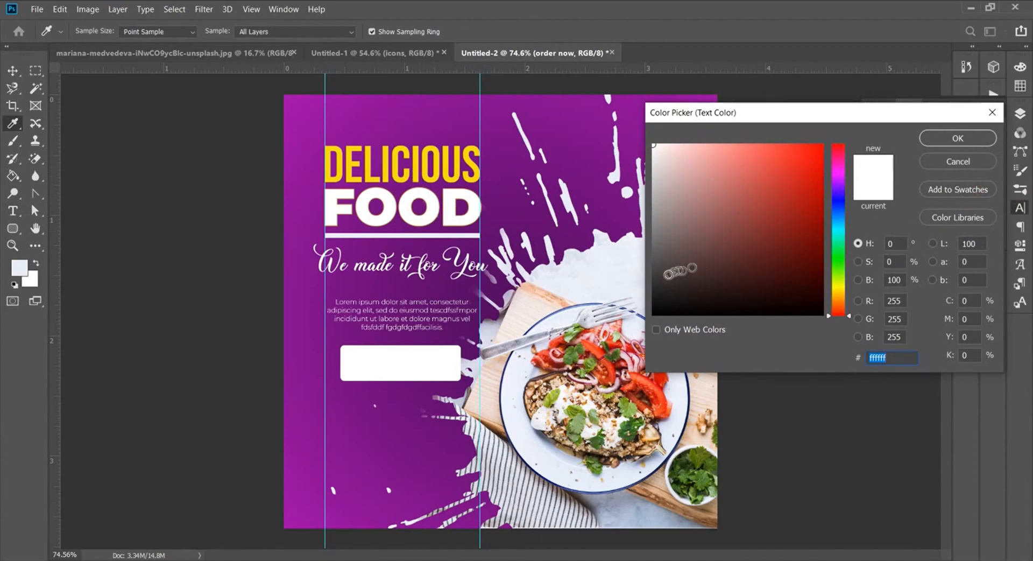
left_click(658, 292)
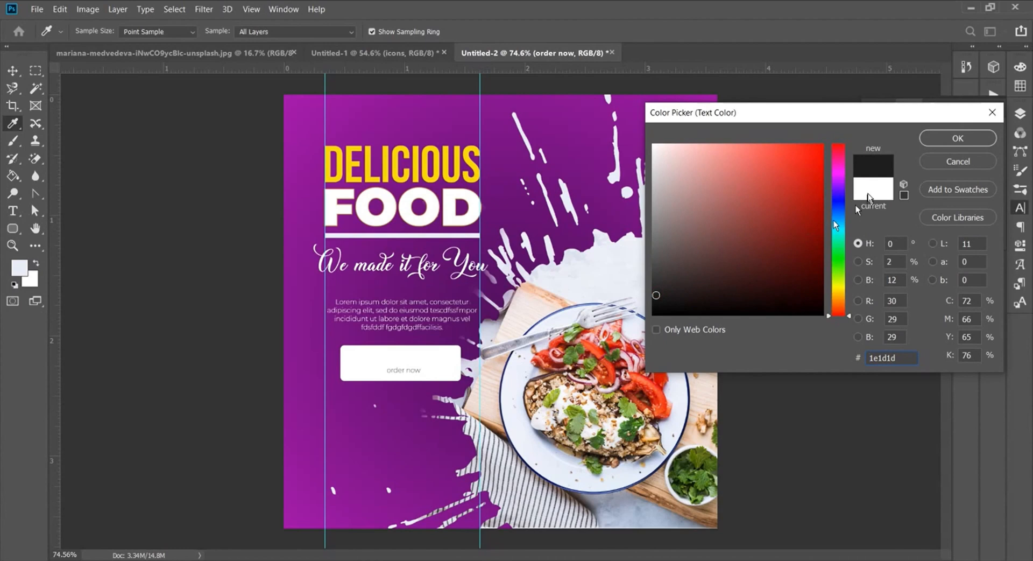
left_click(958, 138)
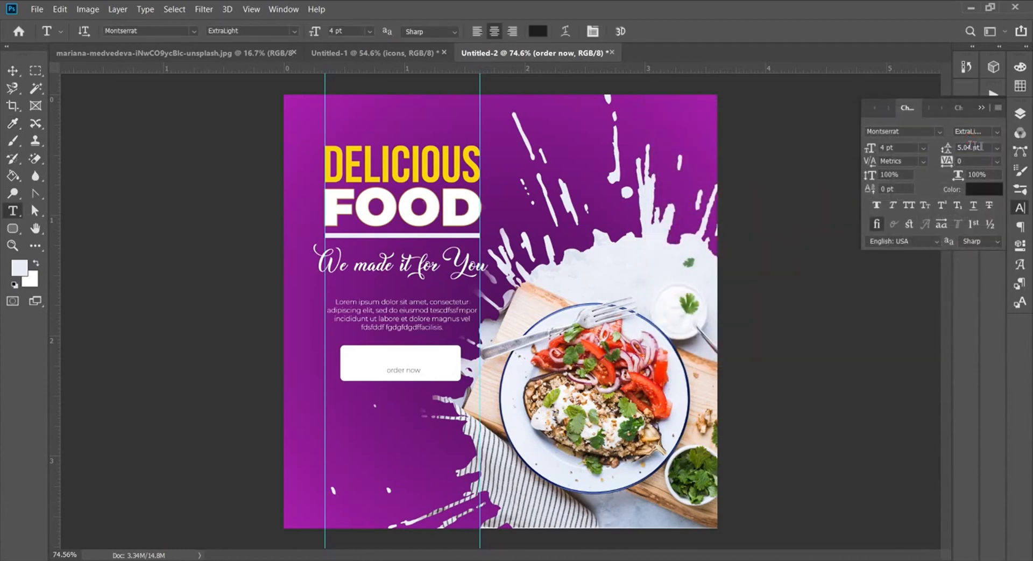
Format the order now text in Montserrat Bold, all caps, at 11 pt so it fits the white rounded rectangle
left_click(996, 131)
left_click(949, 272)
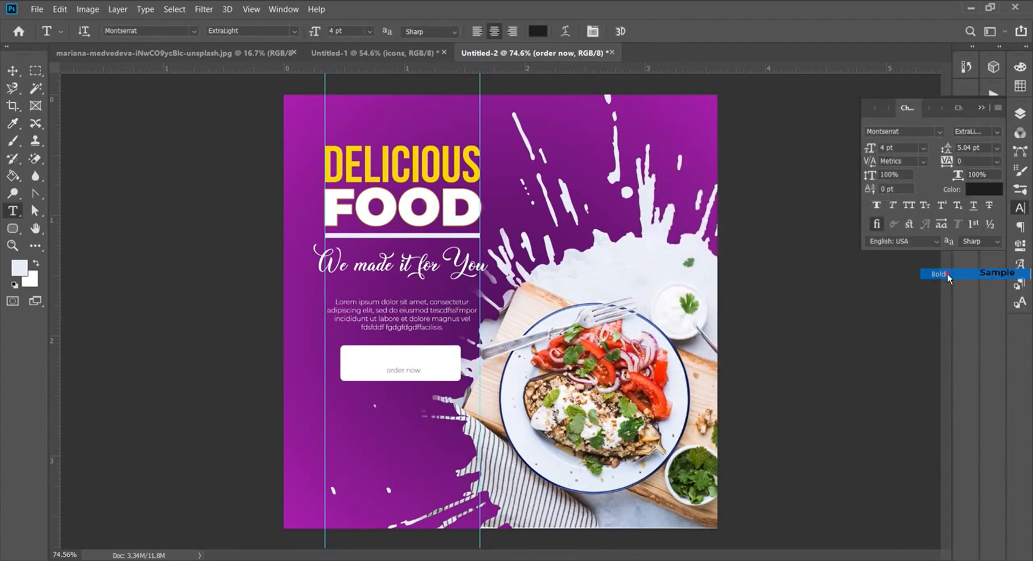
left_click_drag(868, 154, 873, 150)
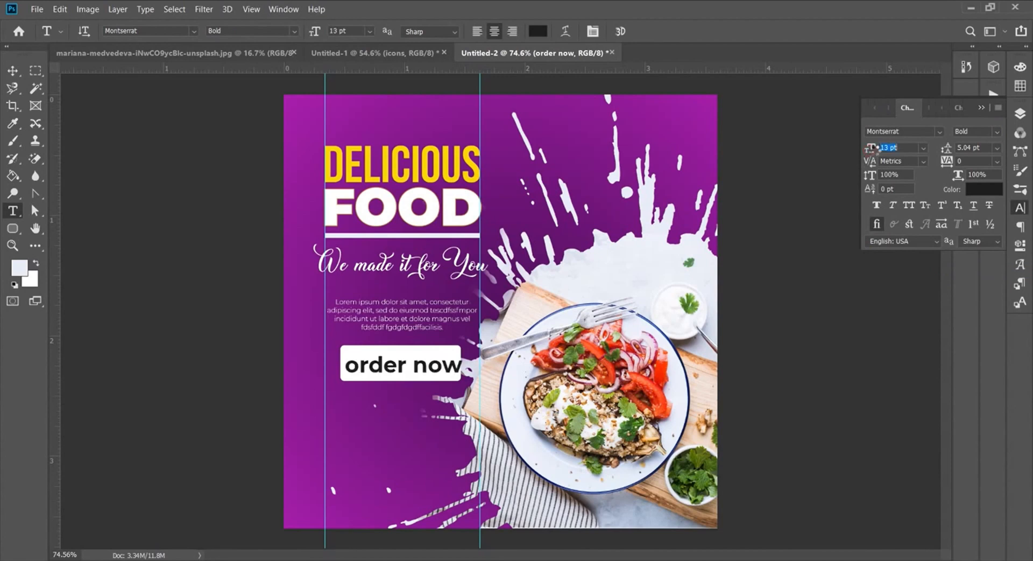
left_click(909, 204)
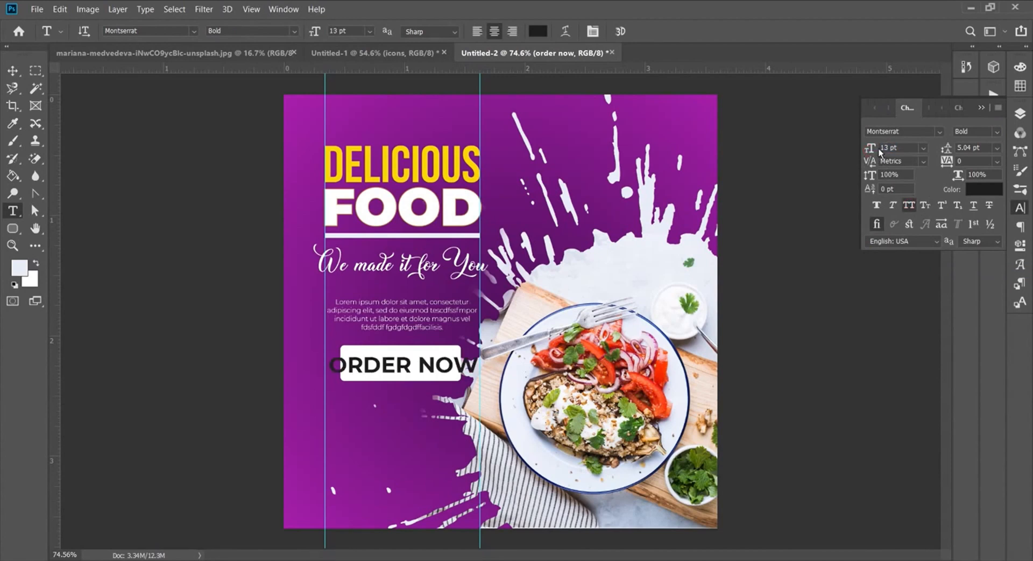
left_click_drag(875, 152, 875, 151)
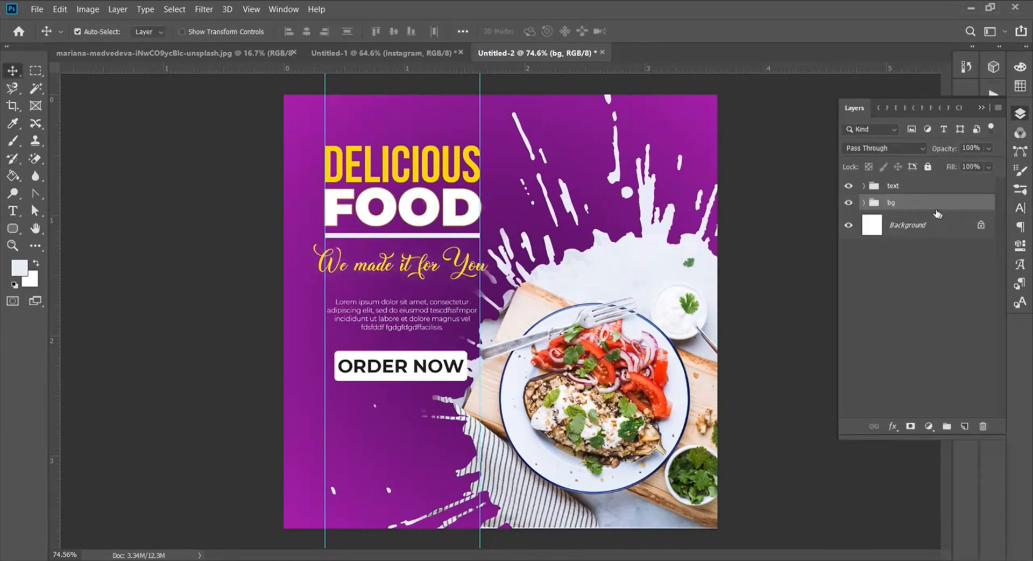
Copy the social media icon group from Untitled-1 into Untitled-2, placing it near the bottom edge below the ORDER NOW button
left_click(392, 49)
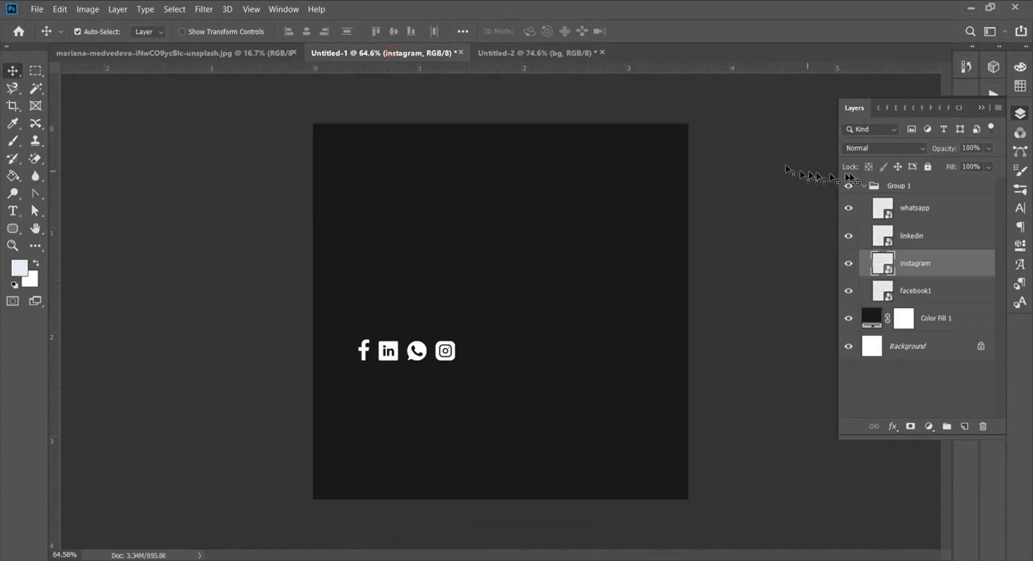
left_click(911, 187)
left_click_drag(420, 355, 410, 493)
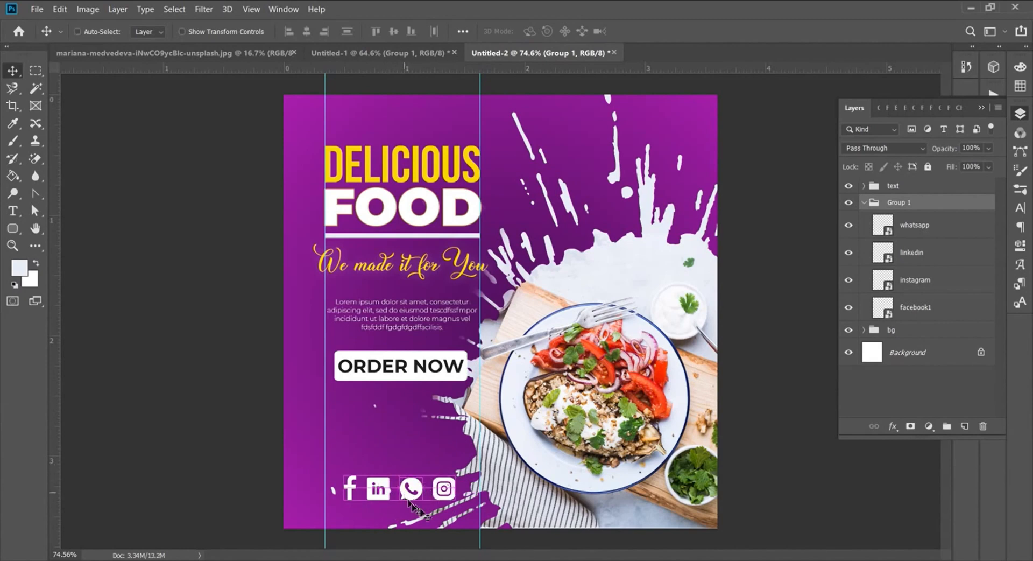
Scale the social icon group to about 80.71% and position it at about X 288 px, Y 933 px
key("ctrl+t")
left_click_drag(453, 497, 413, 471)
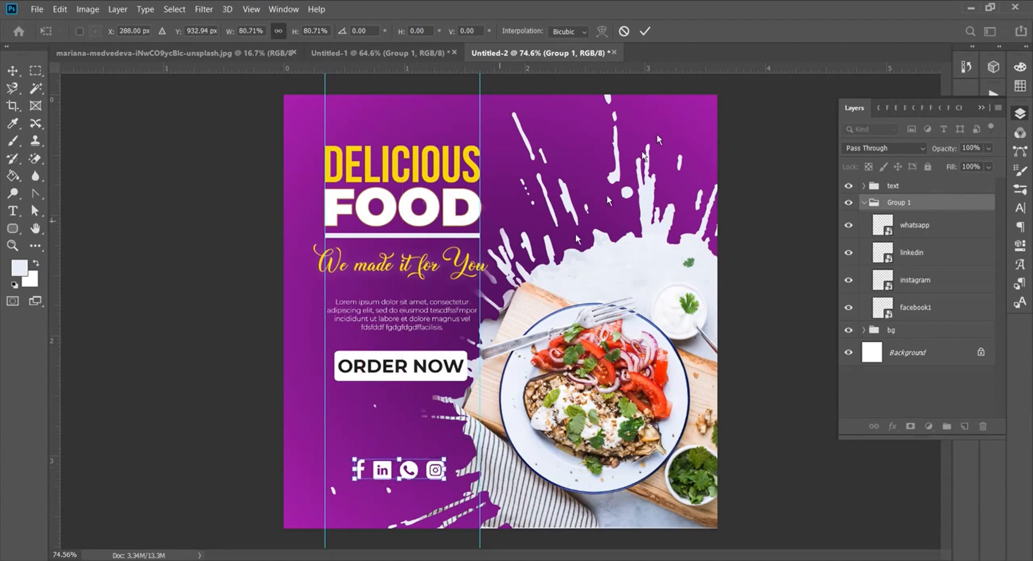
left_click(645, 30)
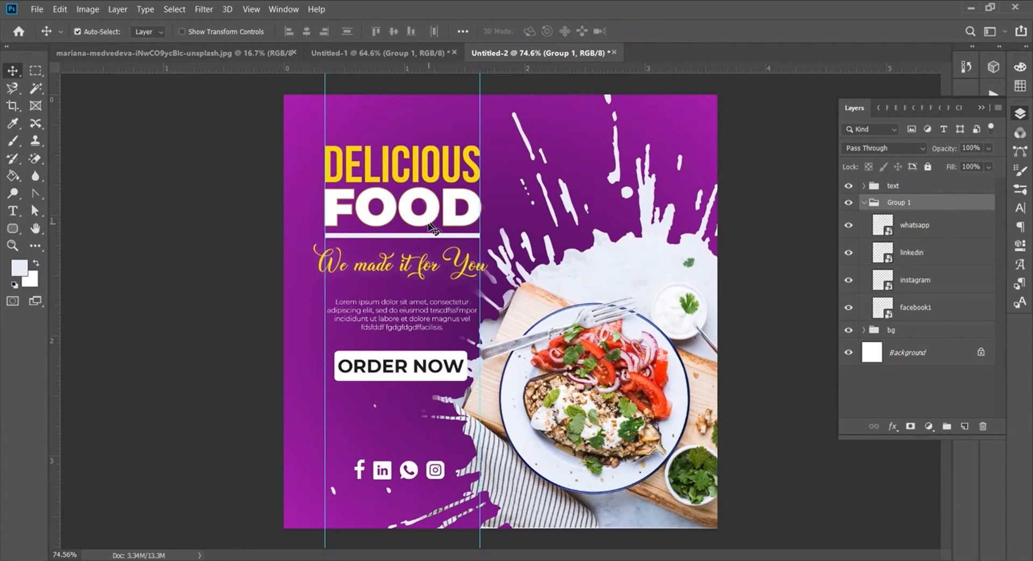
Move the whole text group slightly down and toward the left edge of the post, and collapse the group
left_click(407, 378)
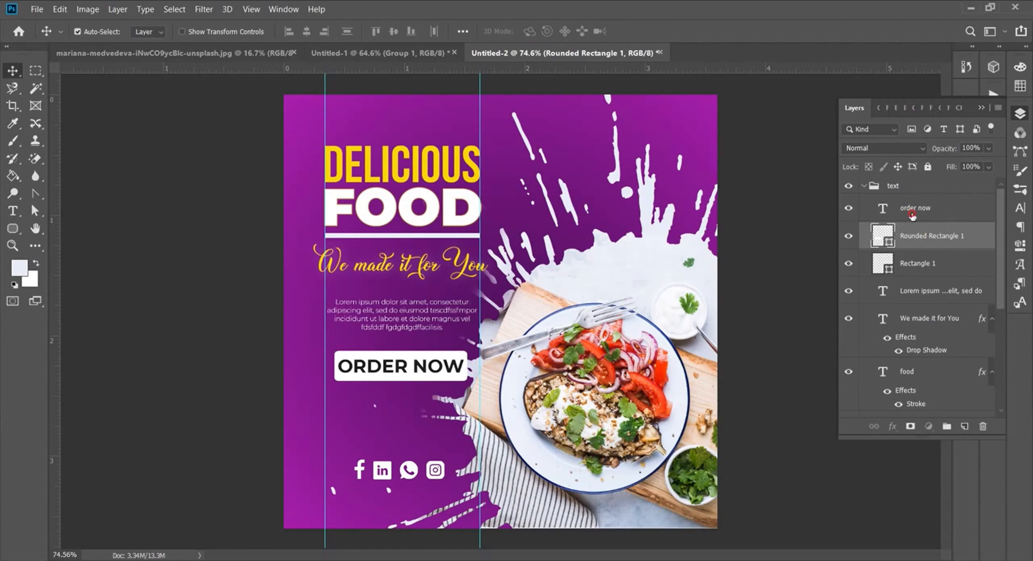
left_click(912, 215)
left_click(892, 188)
left_click_drag(431, 257, 413, 285)
left_click(862, 187)
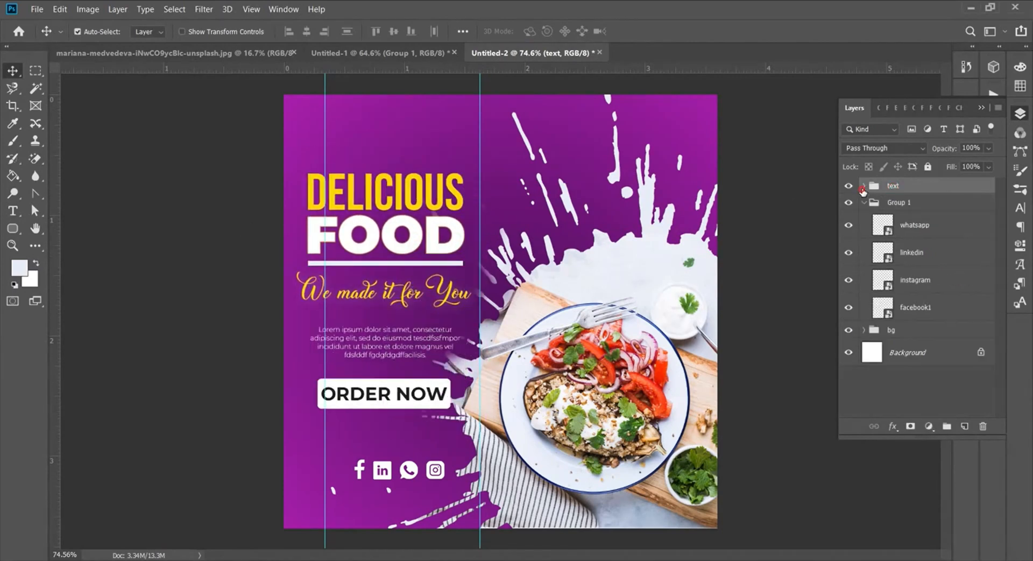
Rename the social icon group as icons and move it up so it sits centred just under the ORDER NOW button
left_click(885, 206)
left_click(864, 203)
double_click(894, 202)
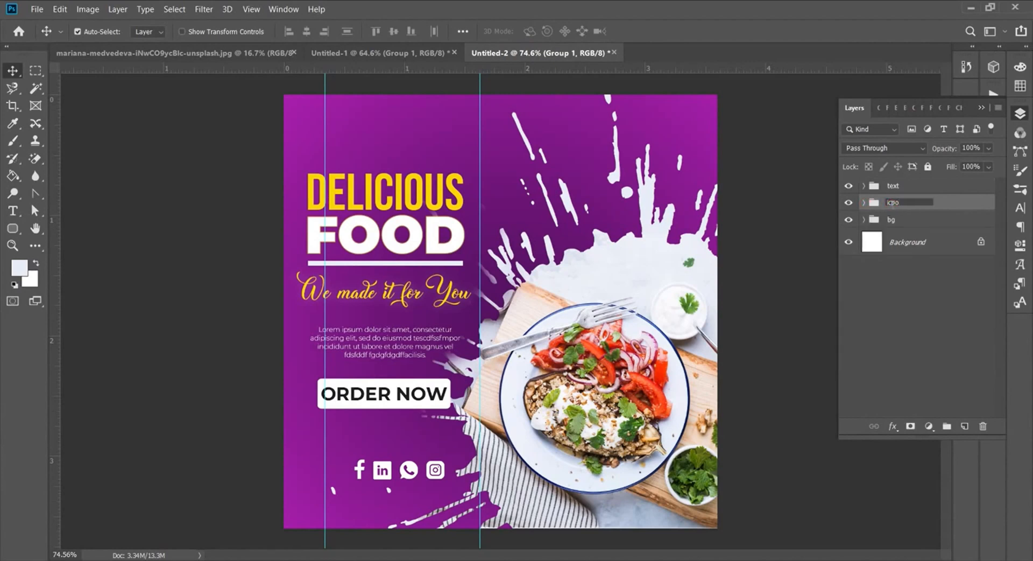
type("icons")
key("Return")
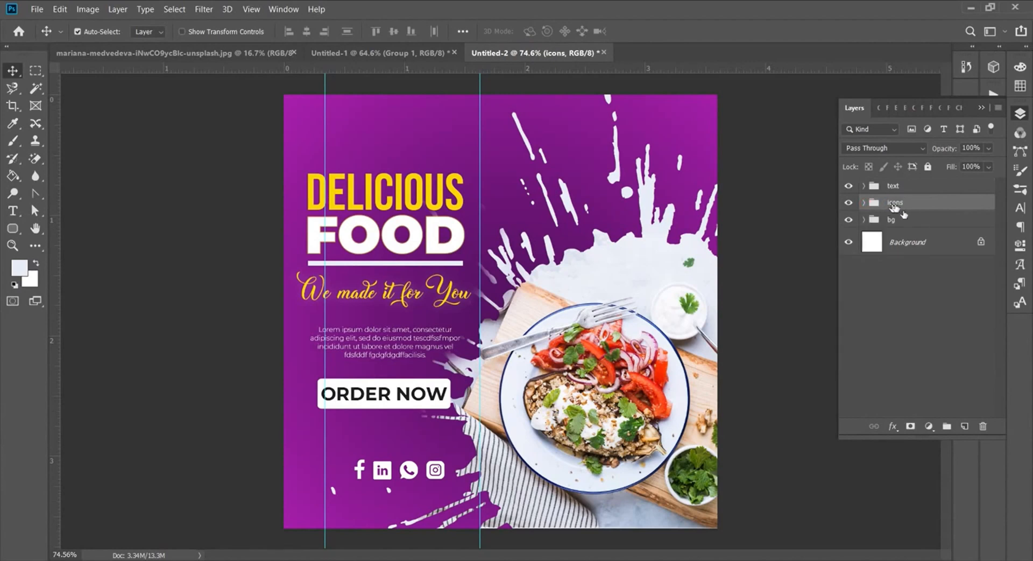
left_click_drag(409, 472, 390, 448)
key("ctrl")
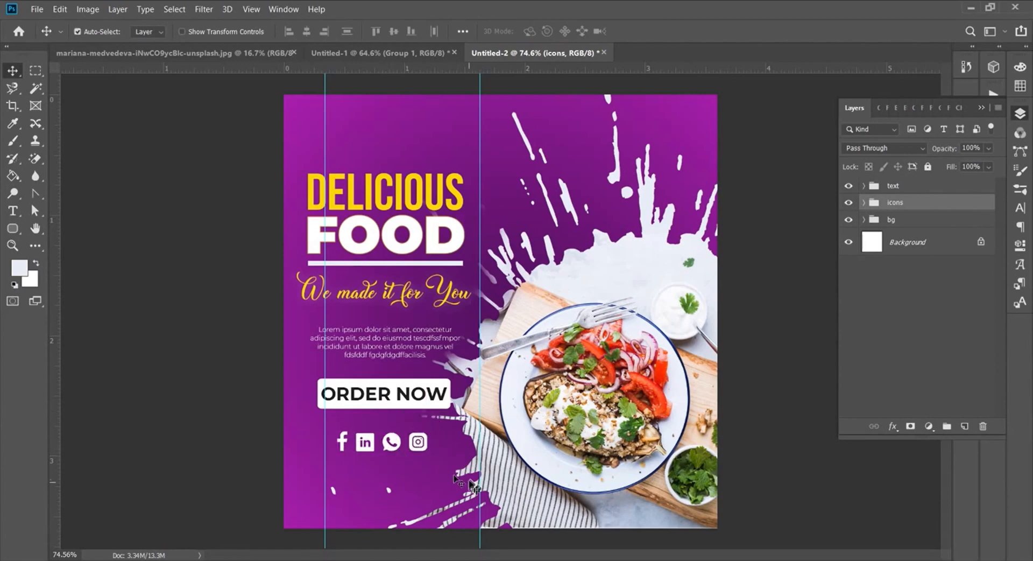
left_click(1020, 208)
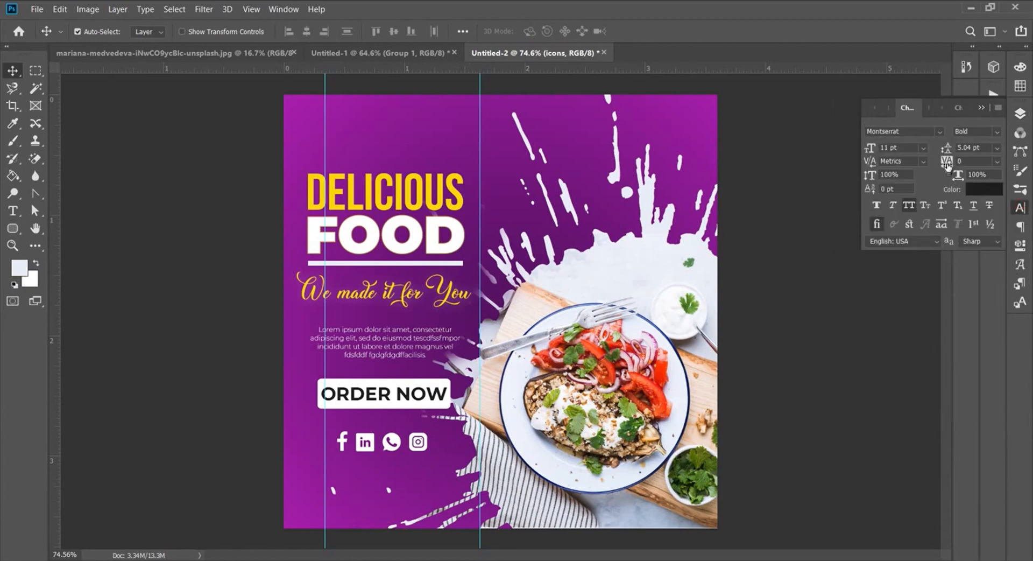
left_click(1020, 115)
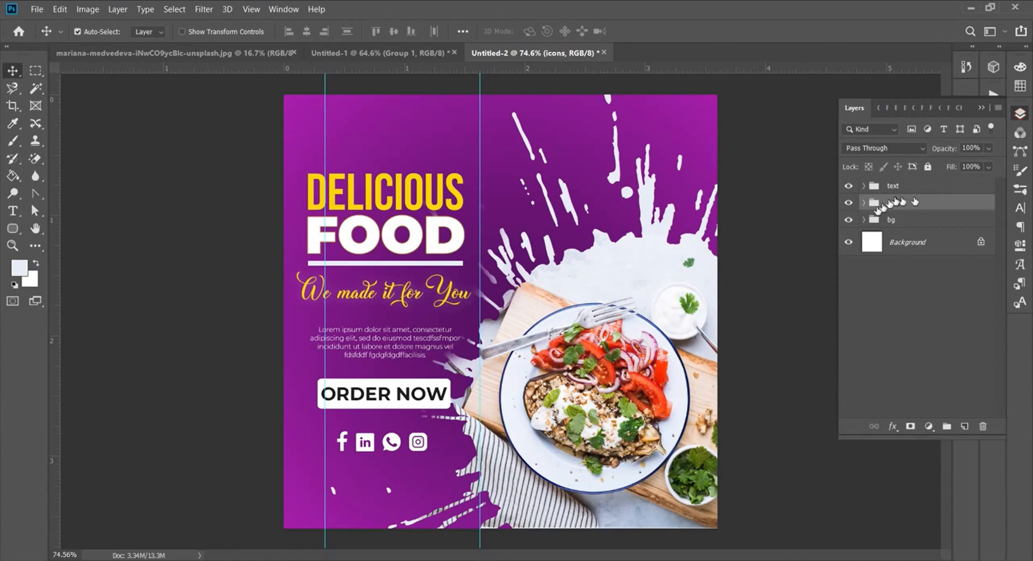
left_click(864, 203)
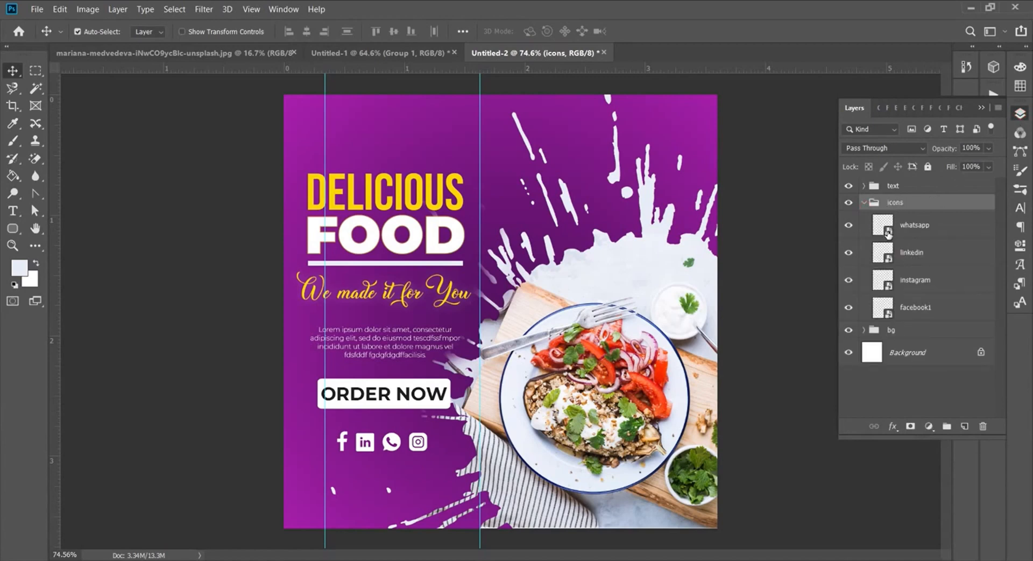
left_click(865, 202)
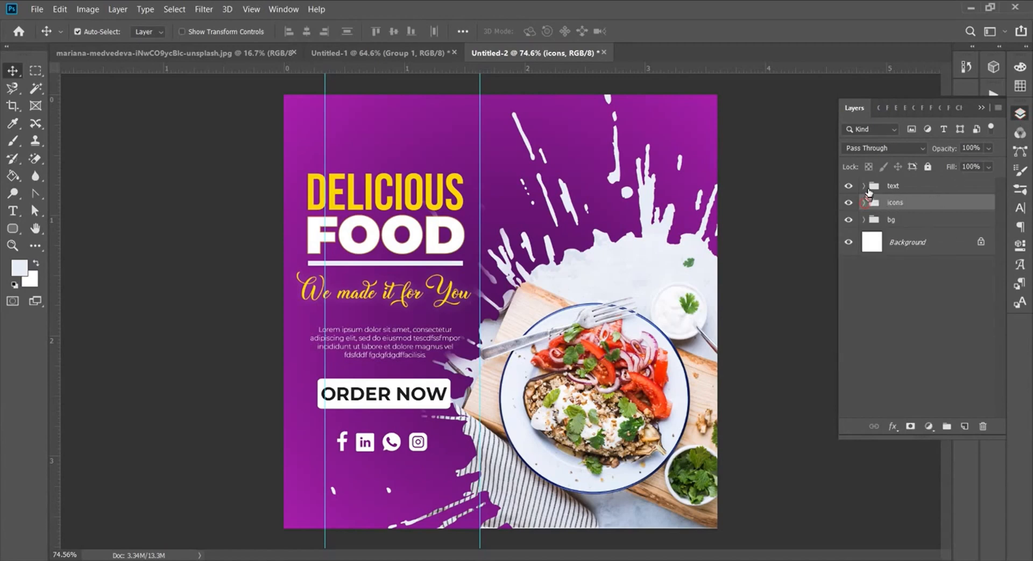
Draw a white 123 × 191 px rounded rectangle with 10 px corners above the headline, overlapping the canvas's top edge at X 203, Y -56 px
left_click(14, 229)
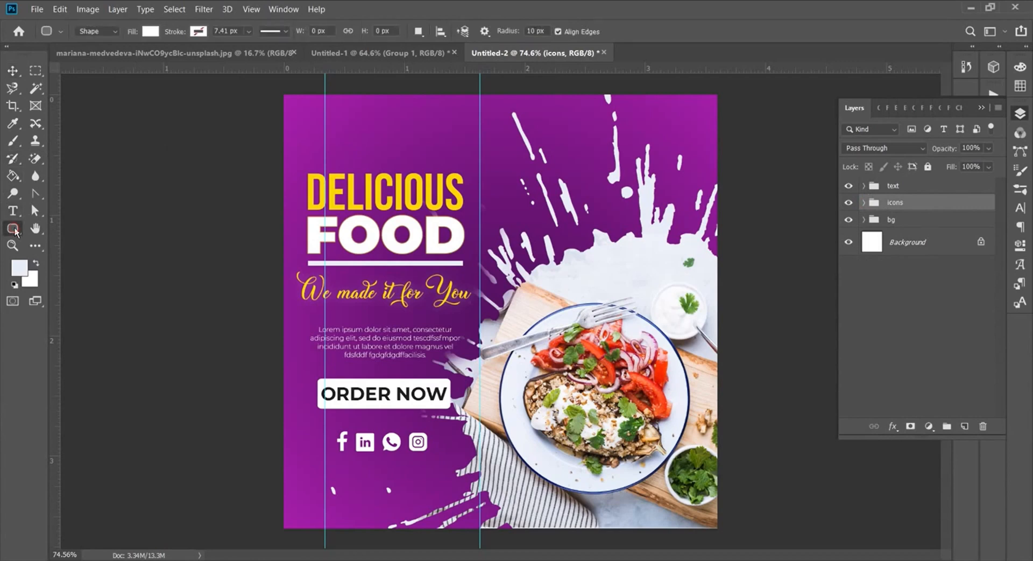
right_click(17, 232)
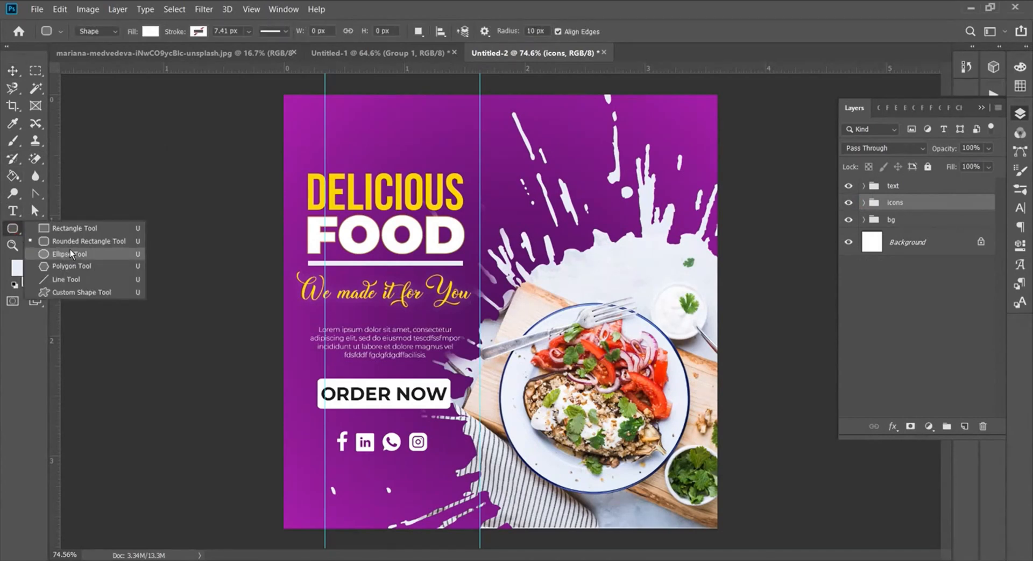
scroll(366, 93, "up", 2)
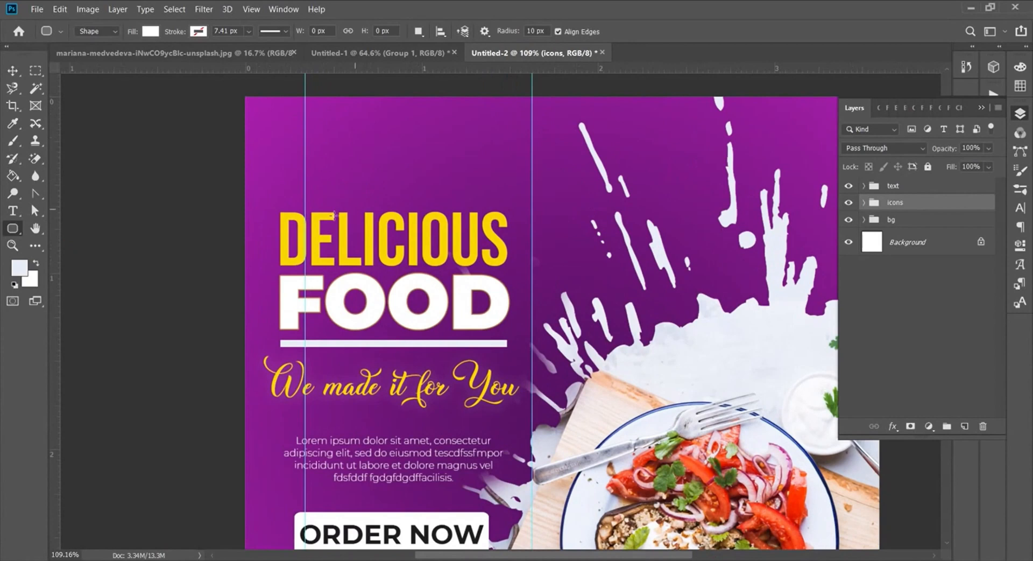
scroll(334, 215, "up", 2)
left_click_drag(339, 172, 412, 281)
key("v")
left_click_drag(382, 235, 404, 198)
key("a")
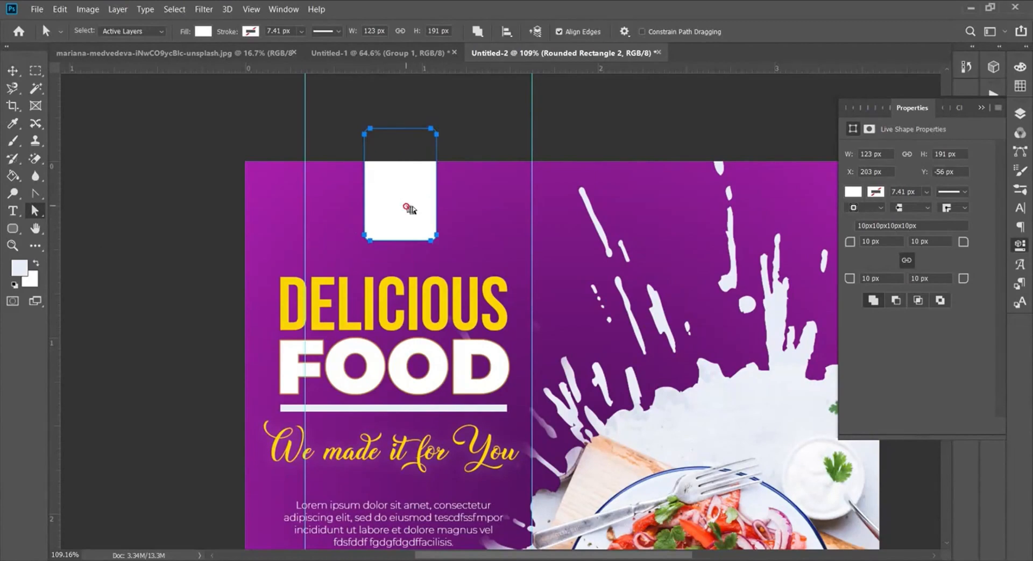
key("Return")
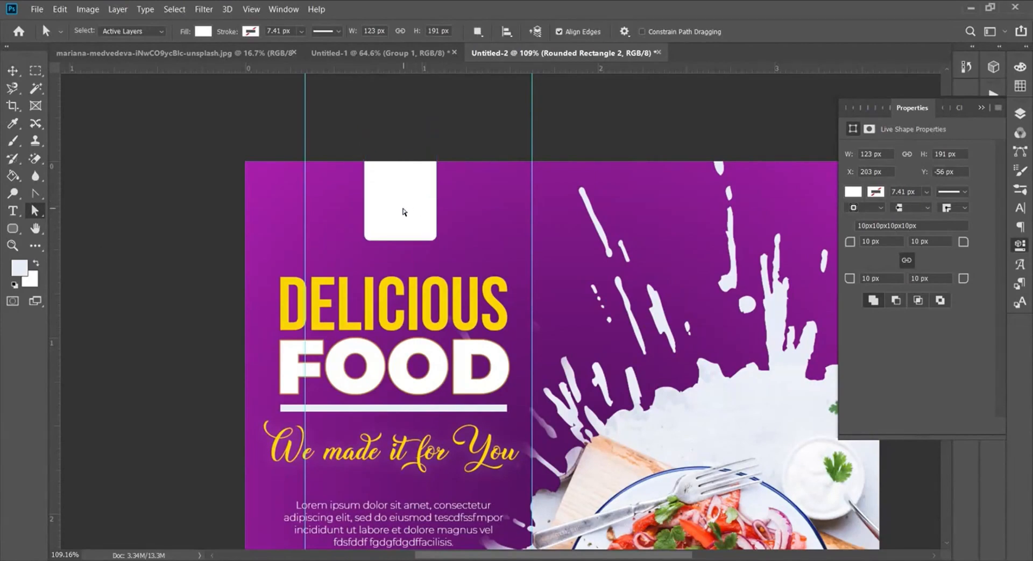
Add an anchor point at the middle of the new rectangle's bottom edge and pull it down into a curved tip, making the shape 223 px high
right_click(35, 193)
left_click(107, 258)
key("p")
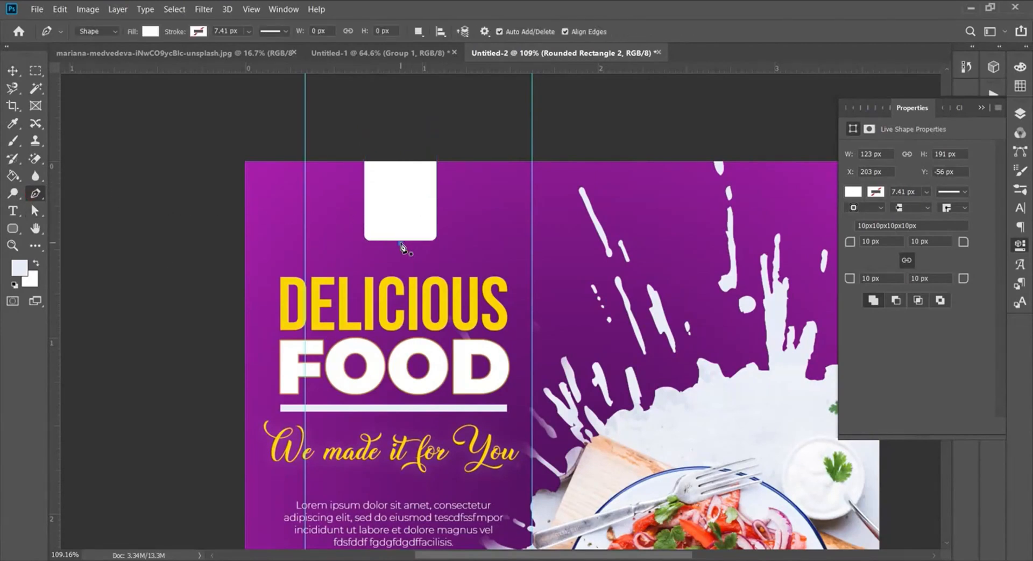
left_click(401, 241)
key("ctrl+z")
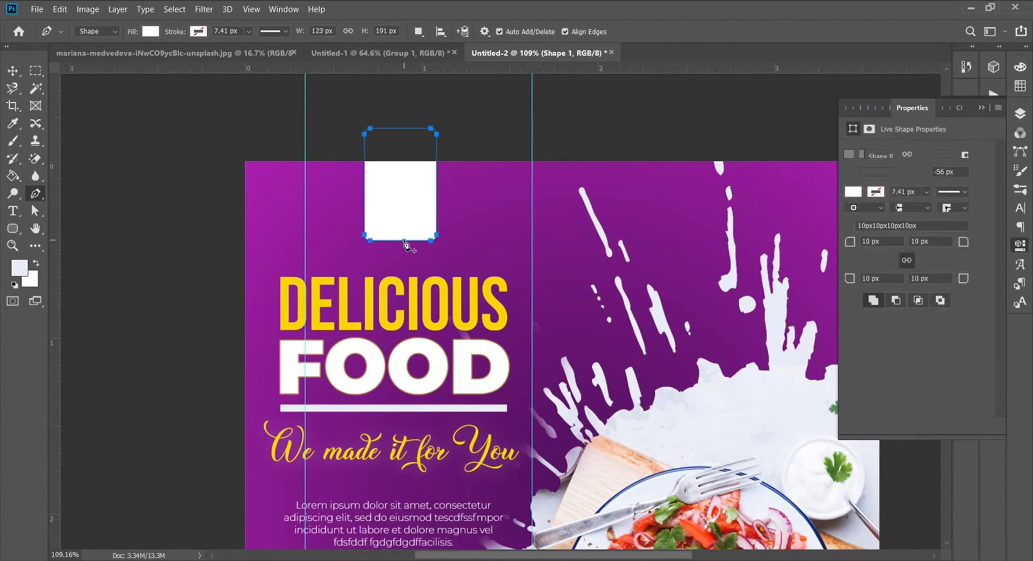
left_click(401, 241)
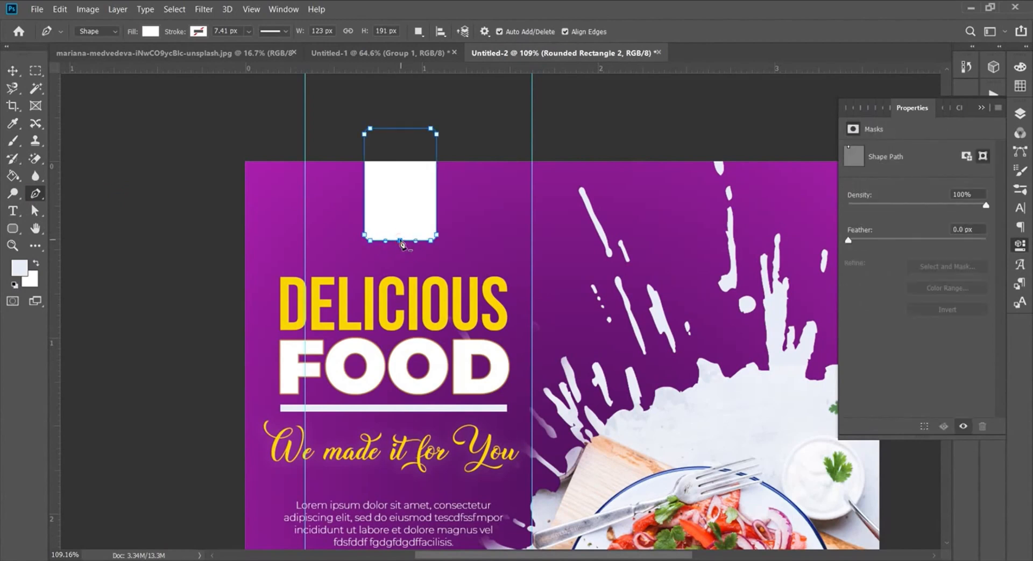
left_click_drag(399, 243, 401, 260)
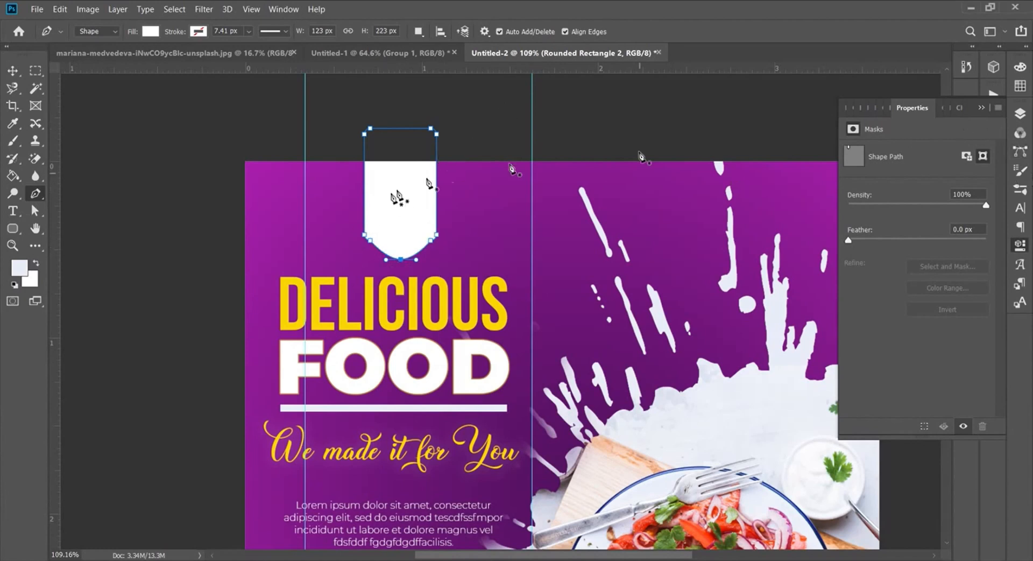
Give the white tab shape above the headline a dark grey outline from the recently used colours
left_click(153, 32)
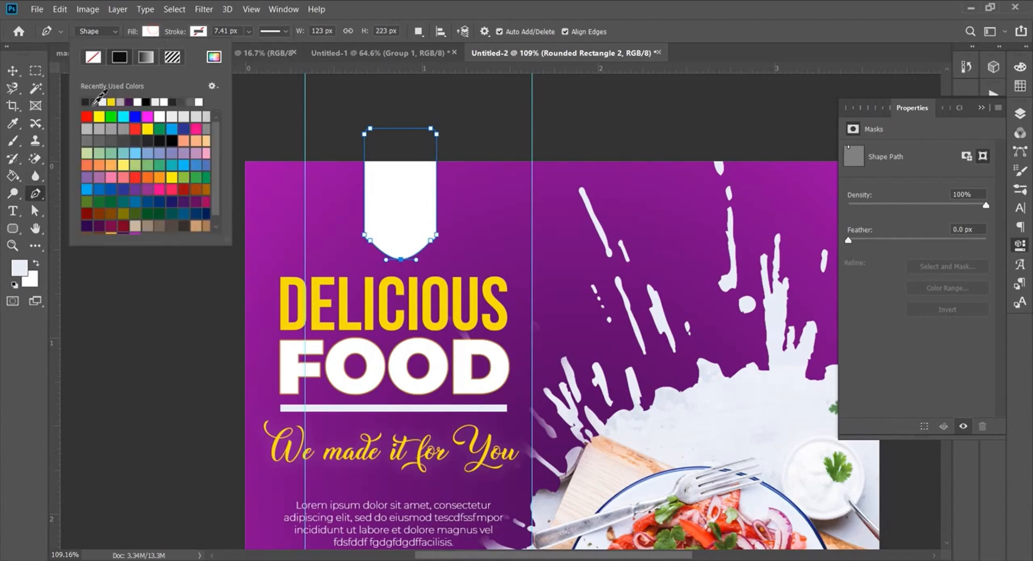
left_click(197, 32)
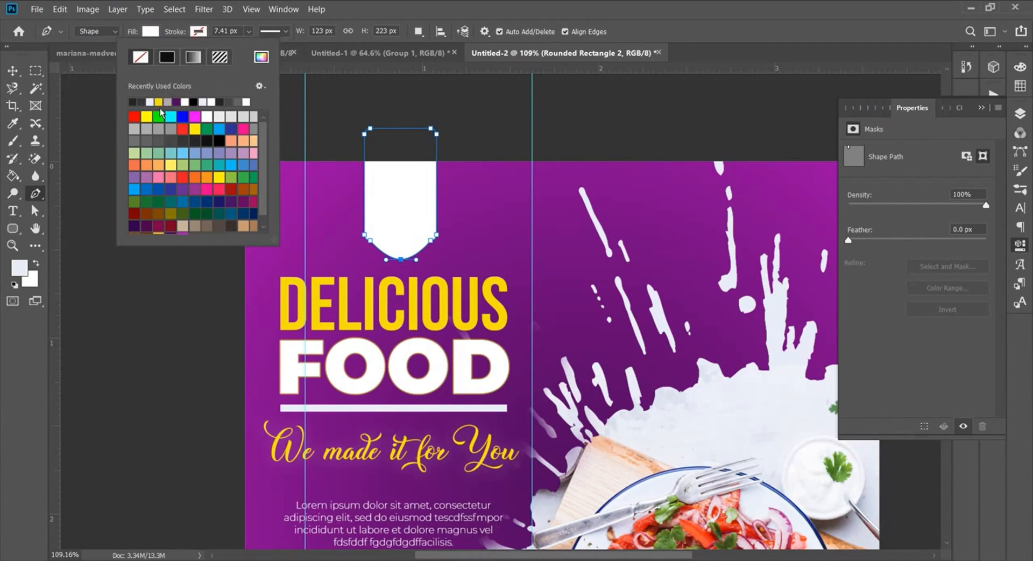
left_click(134, 101)
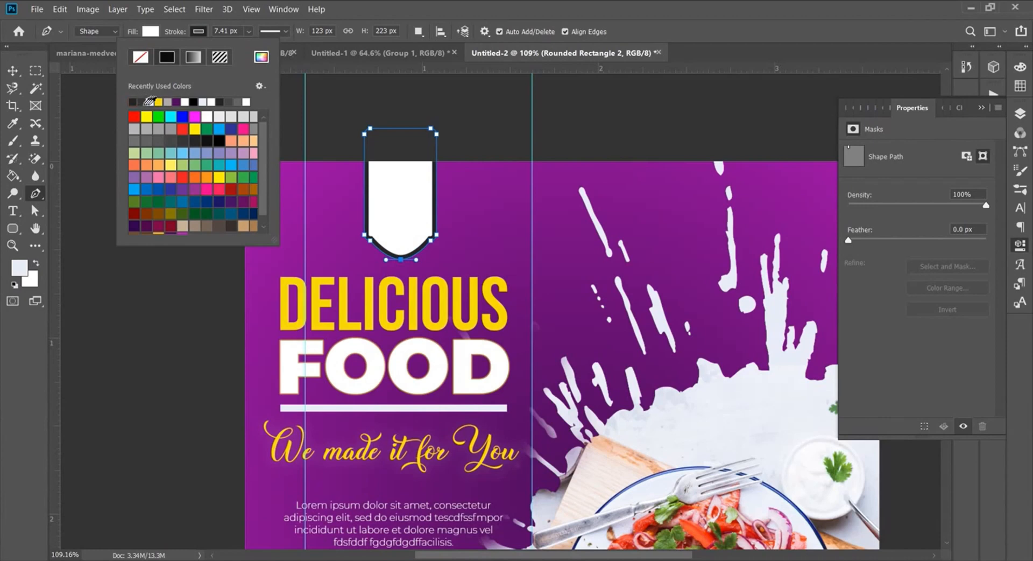
left_click(158, 102)
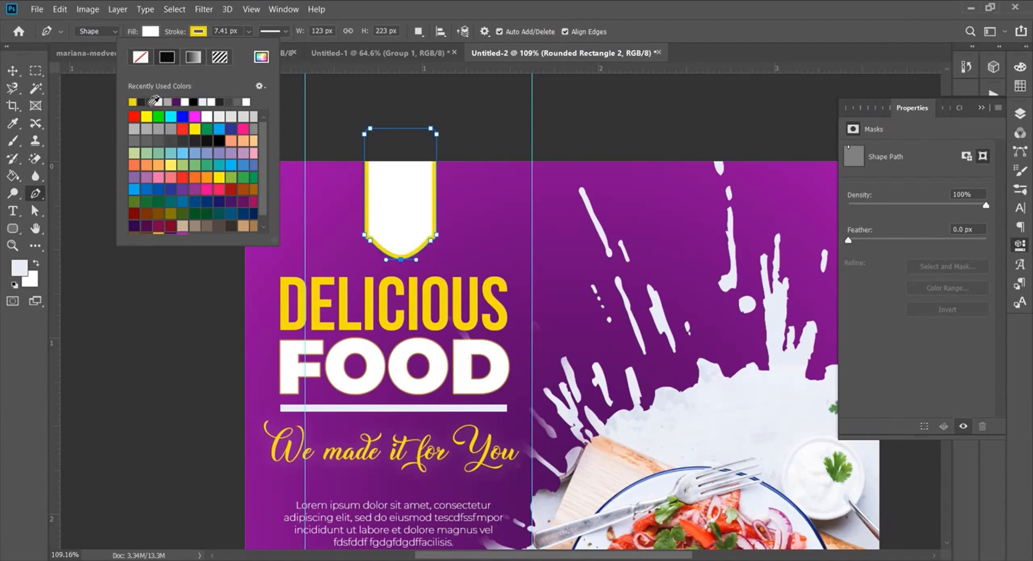
left_click(155, 101)
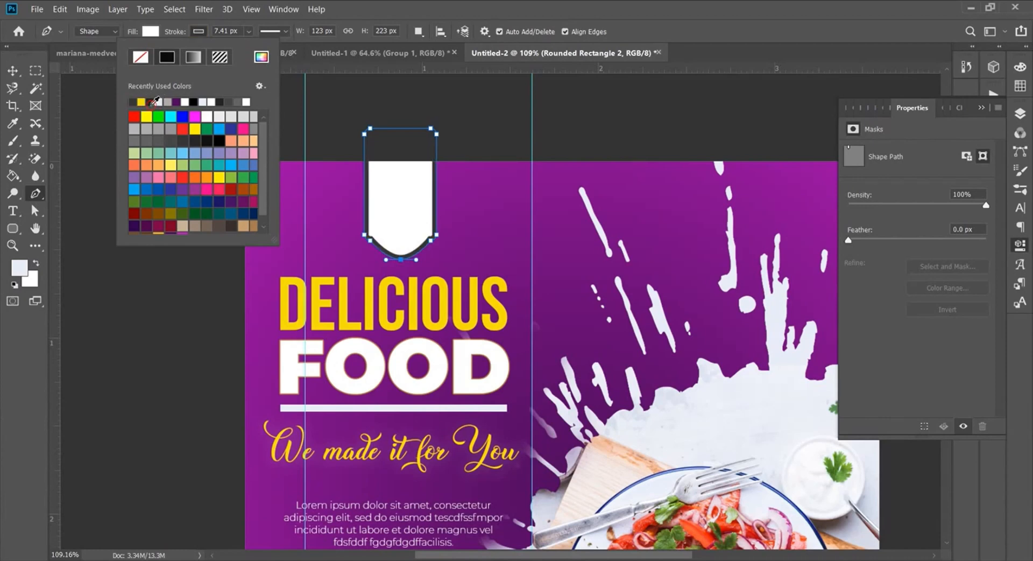
left_click(200, 32)
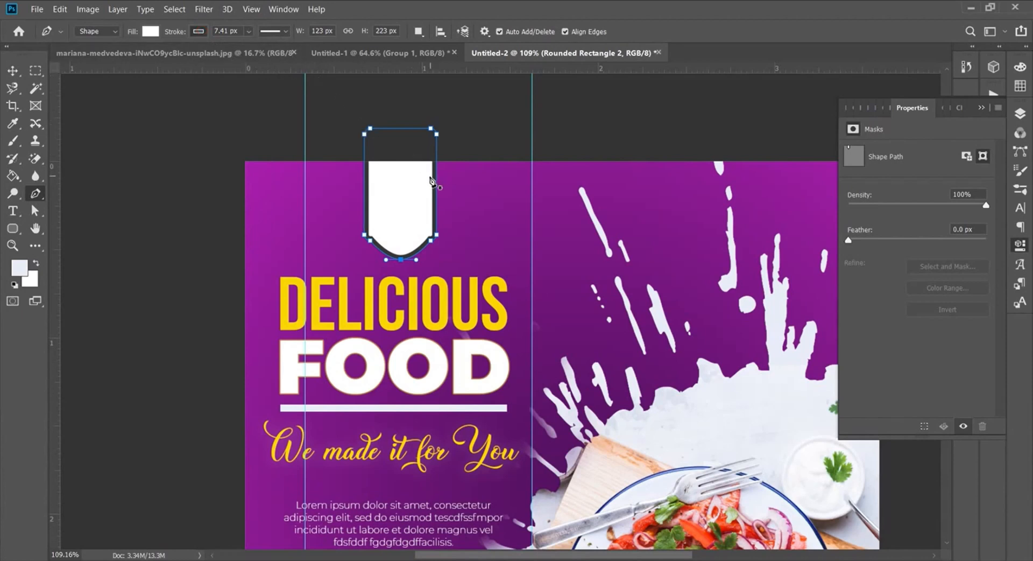
Resize the outlined white tab slightly and centre it above the DELICIOUS FOOD headline
key("v")
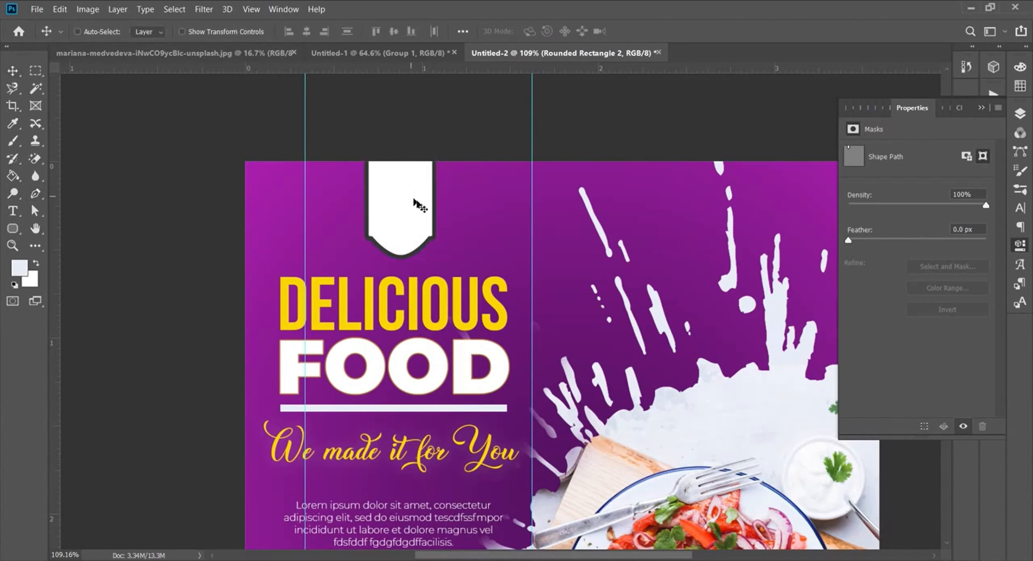
key("ctrl+t")
left_click_drag(436, 195, 402, 189)
left_click(644, 32)
key("ctrl+0")
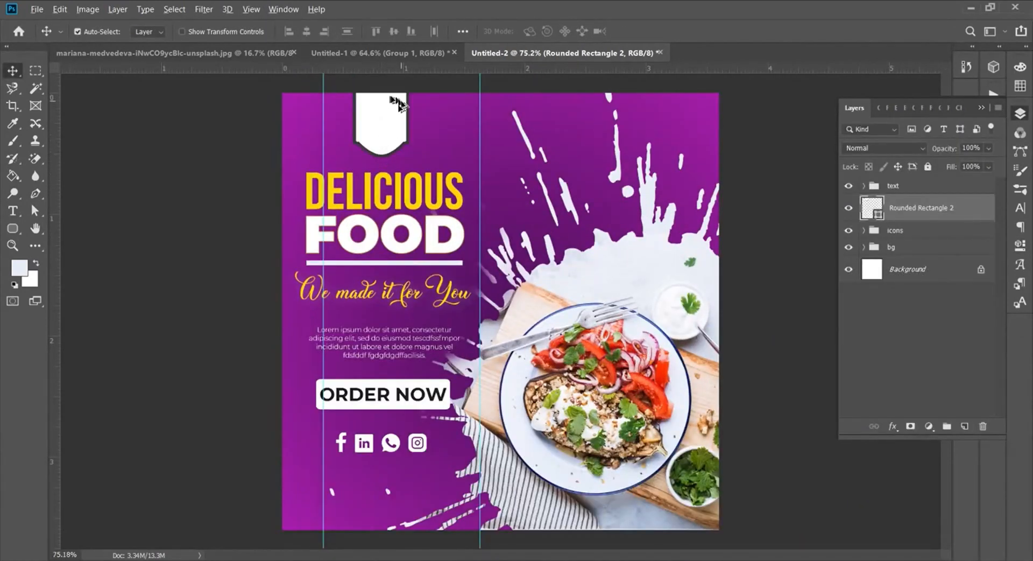
Add a dark text layer beside the tab reading LOGO HERE, broken onto two lines
left_click(12, 210)
left_click(502, 175)
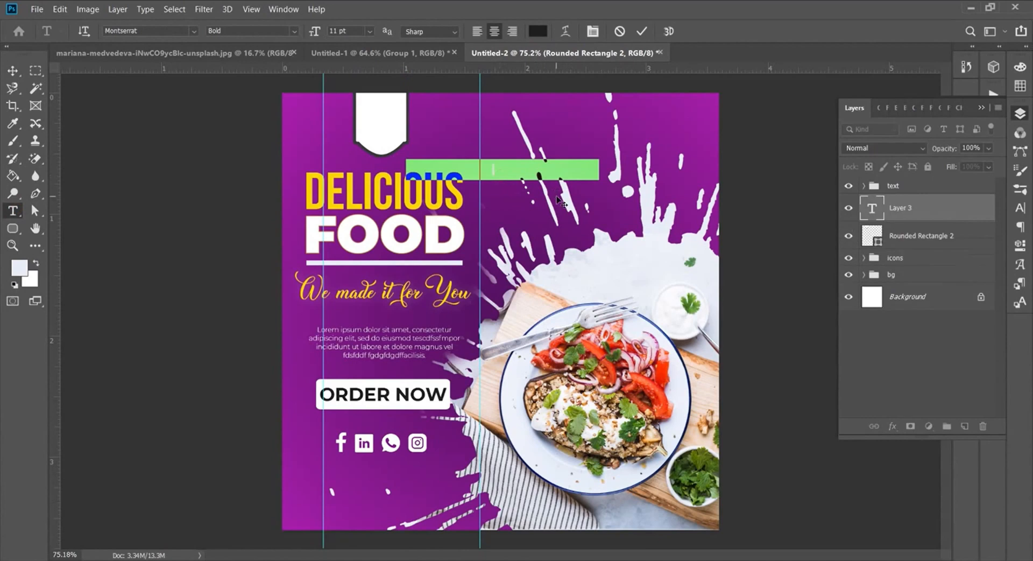
type("LOGO HERE")
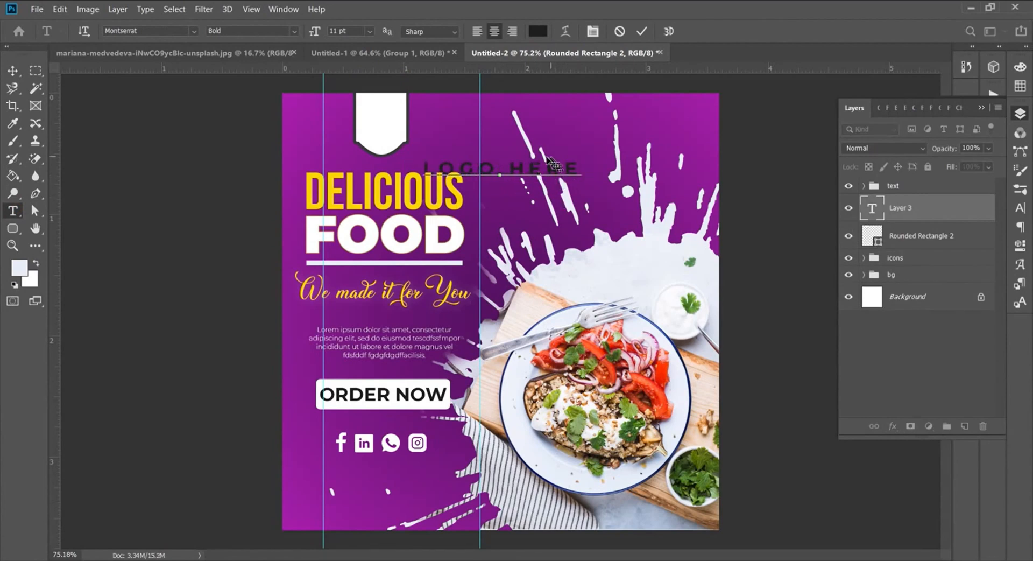
key("Return")
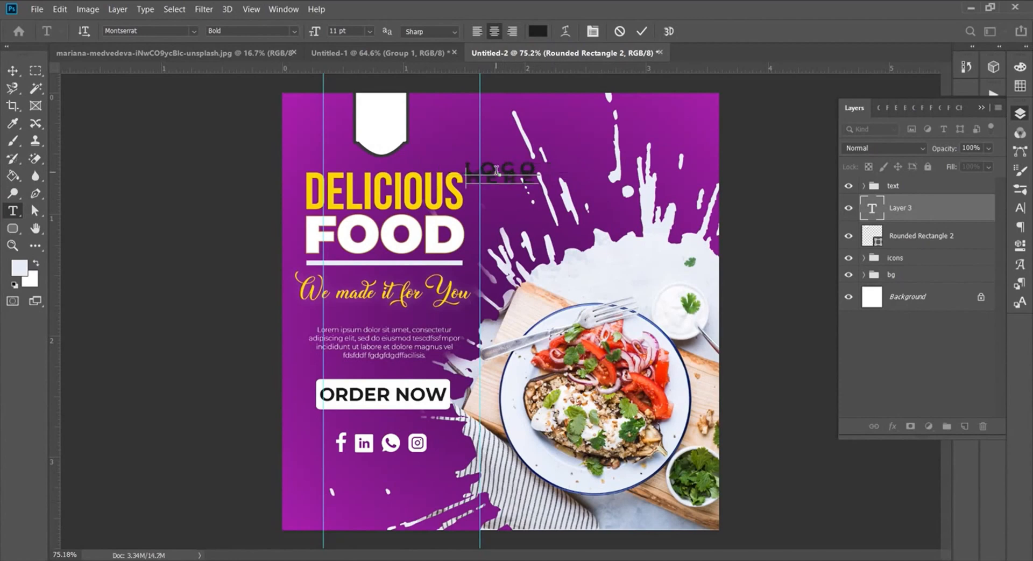
left_click(641, 32)
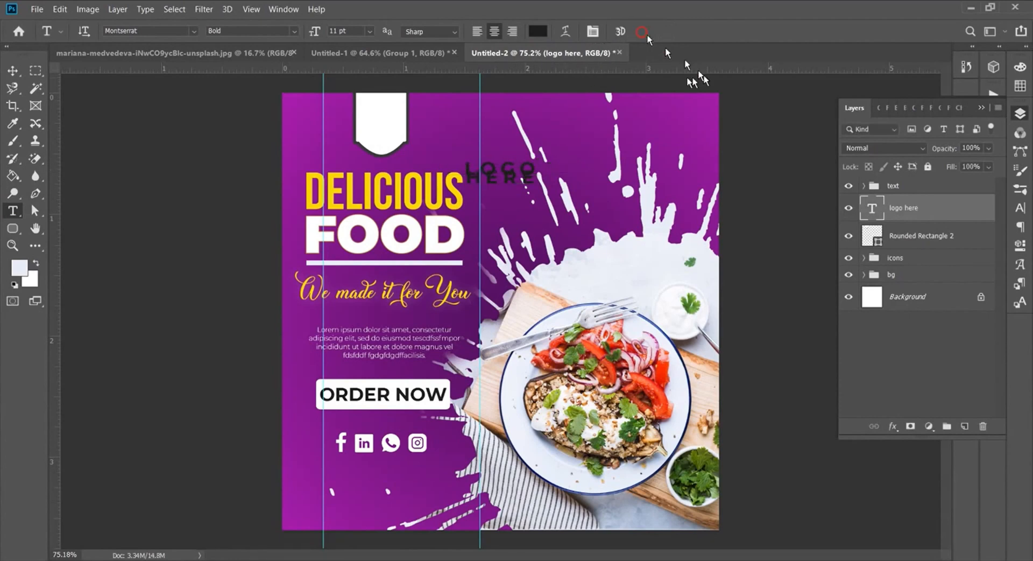
Set the LOGO HERE text to Montserrat Light with automatic leading and 0 tracking
left_click(1018, 207)
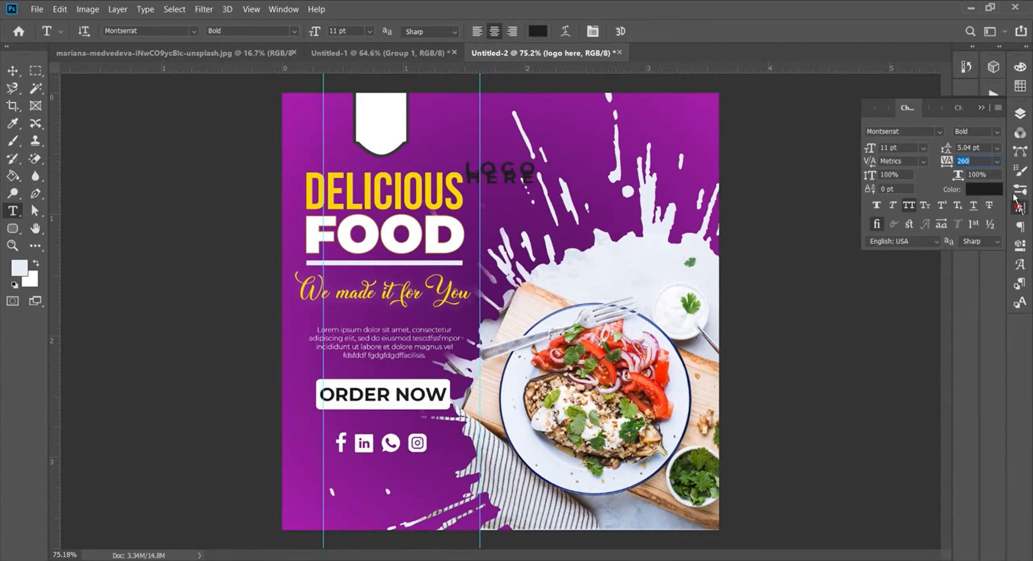
left_click(997, 131)
left_click(964, 184)
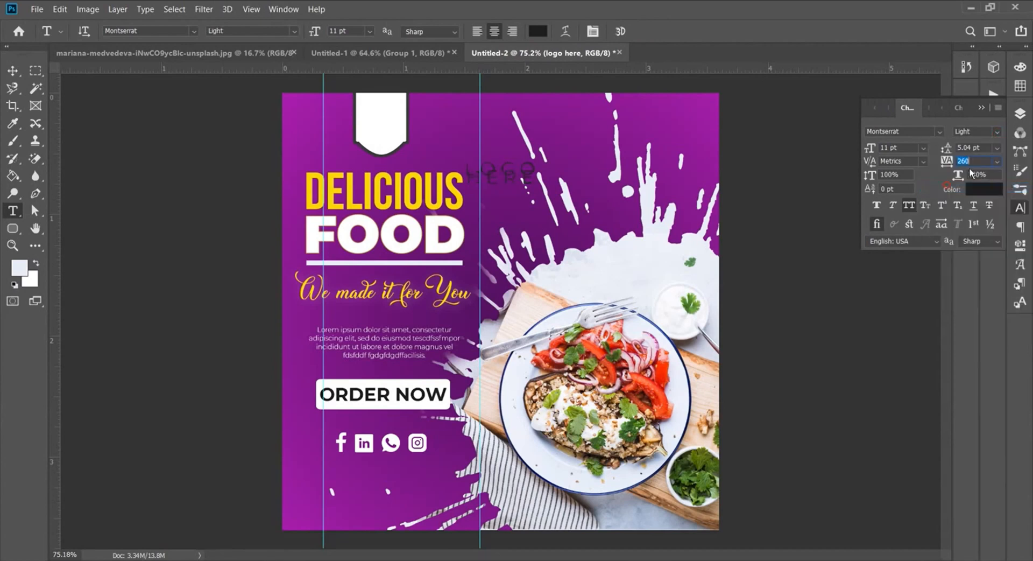
left_click(996, 150)
left_click(988, 162)
left_click(995, 161)
left_click(979, 238)
Move the LOGO HERE text onto the white tab, scale it to 73.45% and centre it inside
left_click_drag(505, 180, 387, 113)
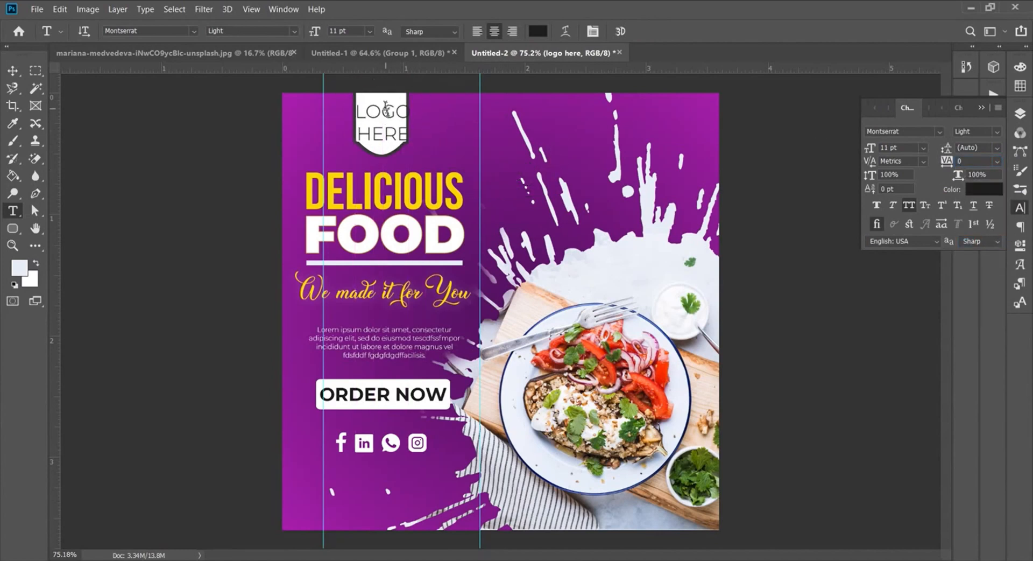
scroll(386, 108, "up", 5)
scroll(538, 175, "up", 2)
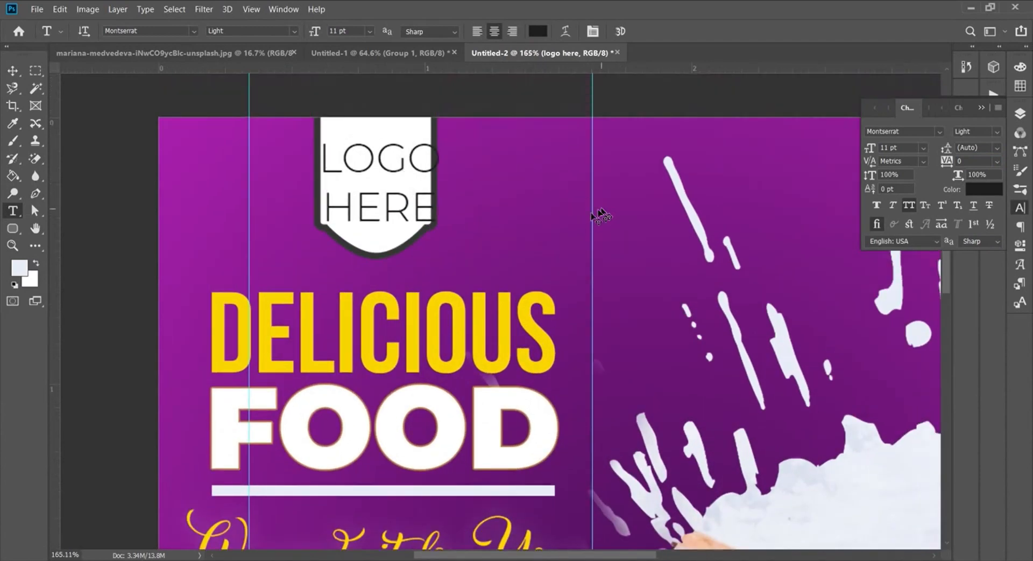
key("ctrl+t")
left_click_drag(441, 231, 419, 212)
mouse_move(384, 171)
left_mouse_down()
mouse_move(386, 155)
mouse_move(398, 157)
left_mouse_up()
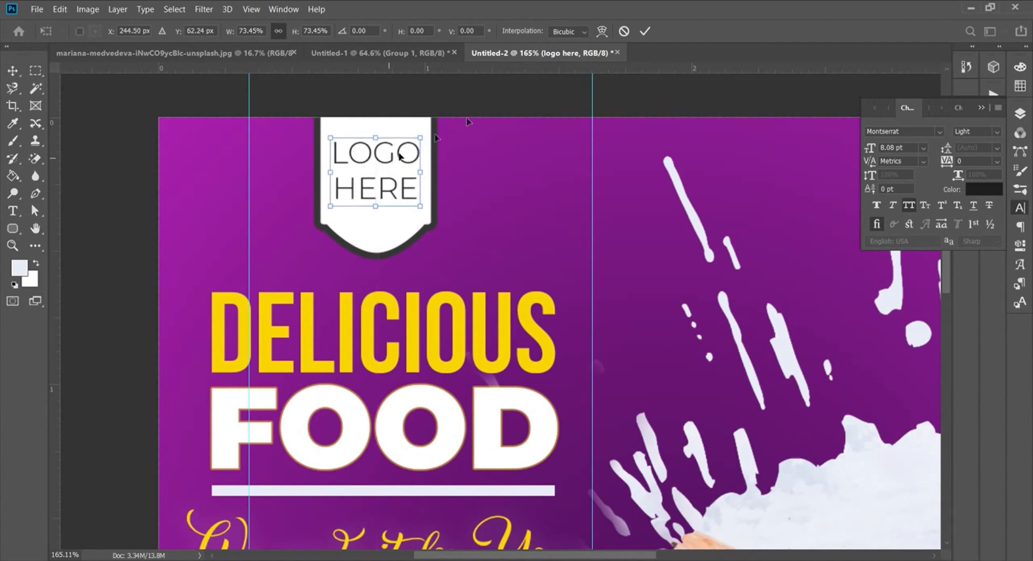
left_click(642, 33)
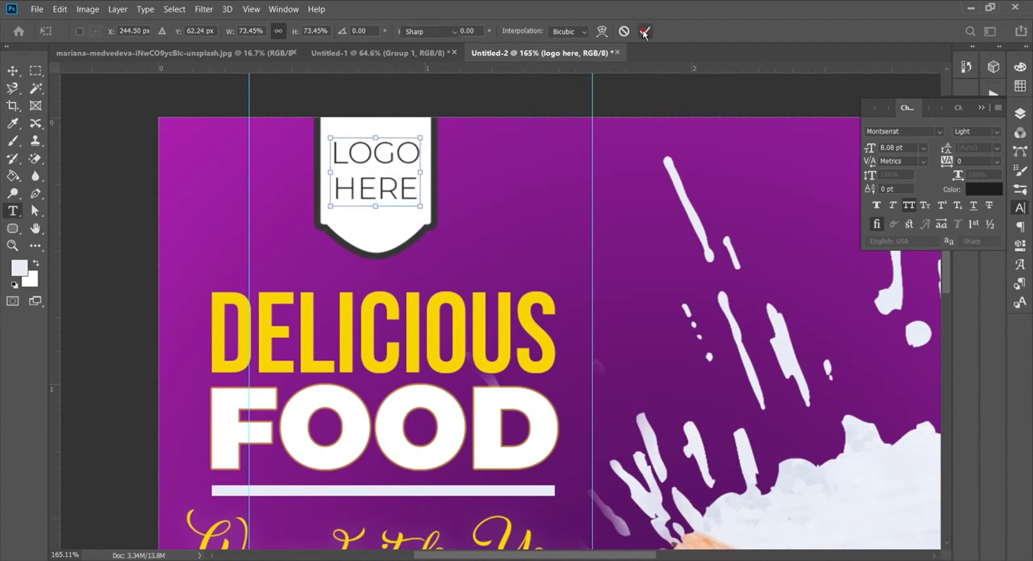
Make the word LOGO bold, keeping HERE in the light weight
double_click(335, 152)
left_click(996, 132)
left_click(960, 275)
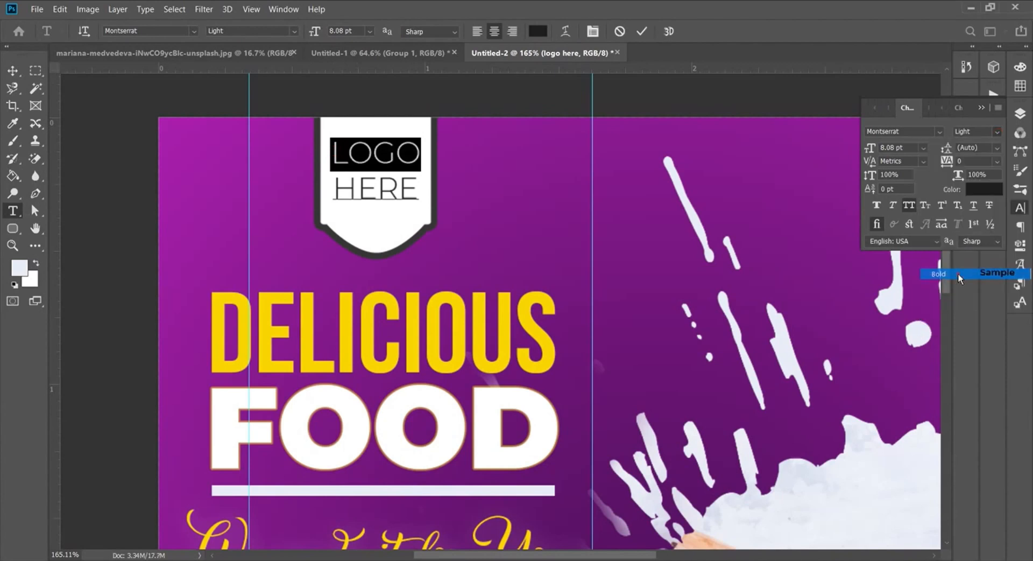
left_click(641, 31)
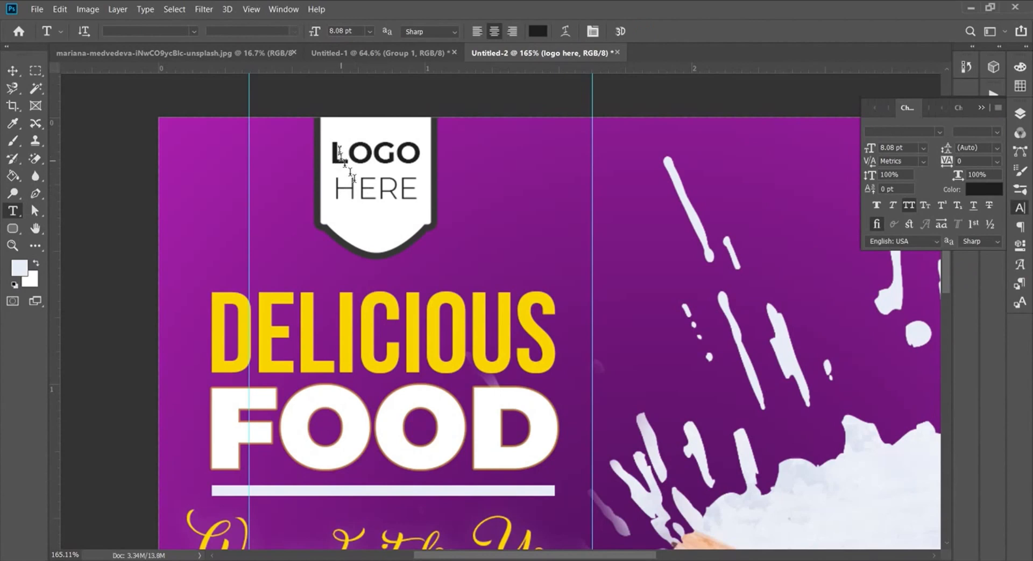
Draw a custom heart shape of 47 × 38 px on the purple background beside the logo tab
left_click(13, 227)
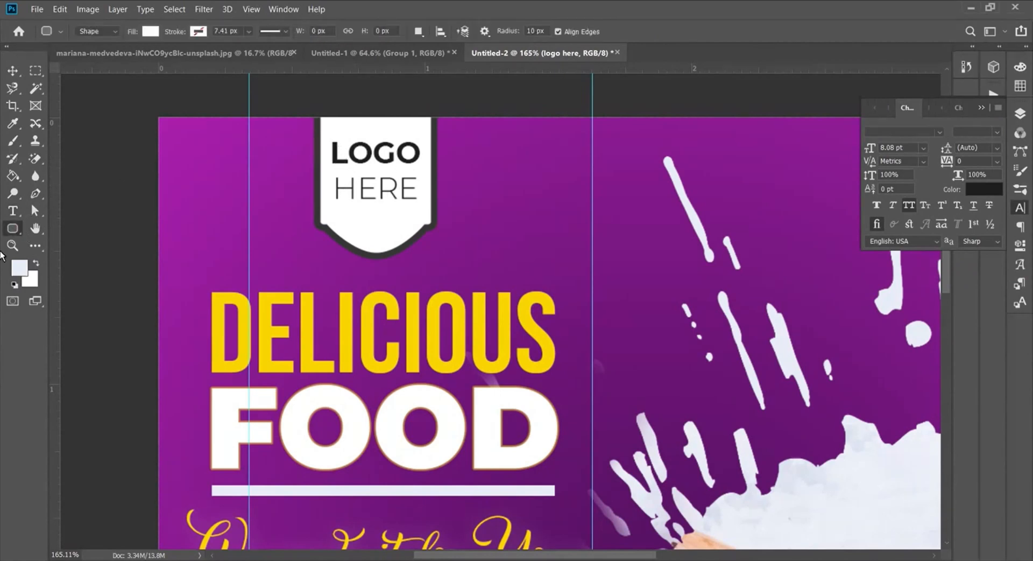
left_click(72, 292)
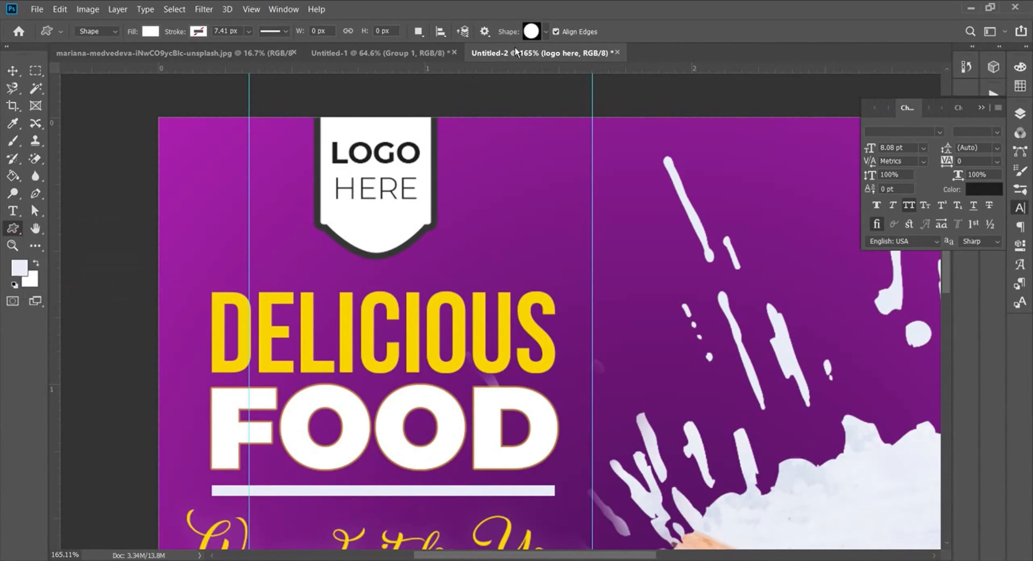
left_click(547, 33)
left_click(441, 103)
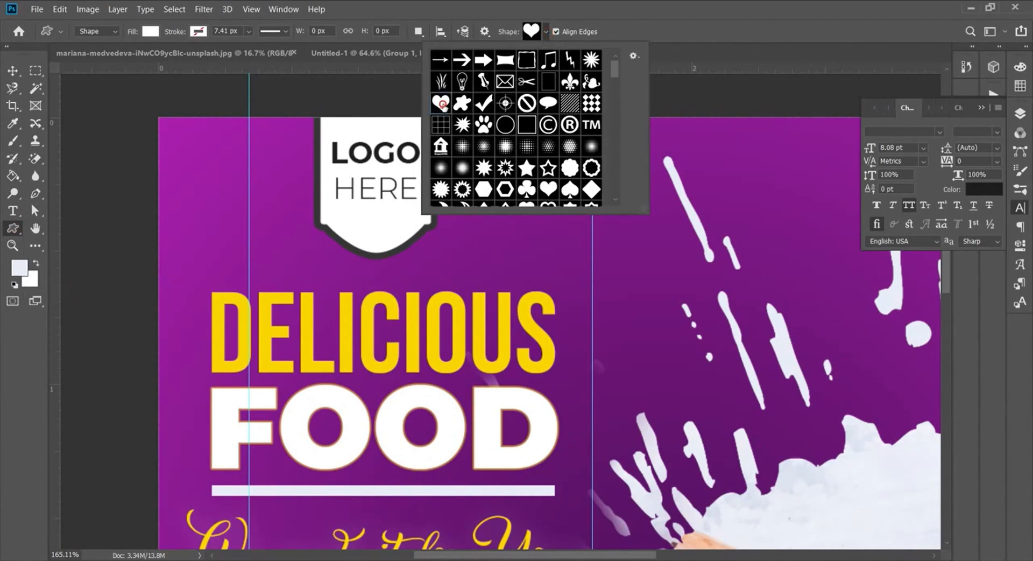
left_click(547, 30)
mouse_move(494, 172)
left_mouse_down()
mouse_move(548, 214)
mouse_move(536, 206)
left_mouse_up()
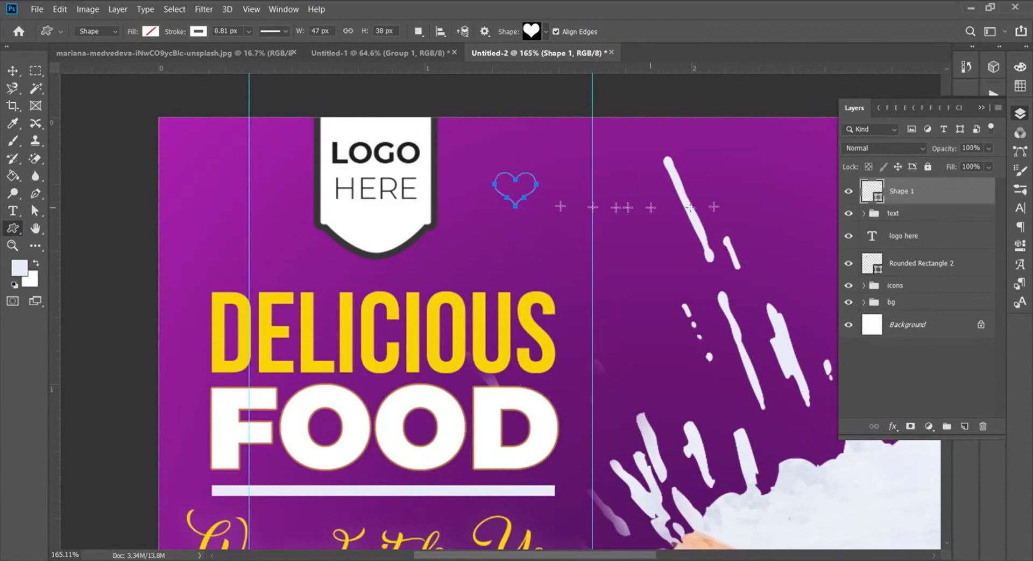
Try to recolour the heart shape layer to dark grey 272424
double_click(879, 201)
left_click_drag(670, 266, 667, 285)
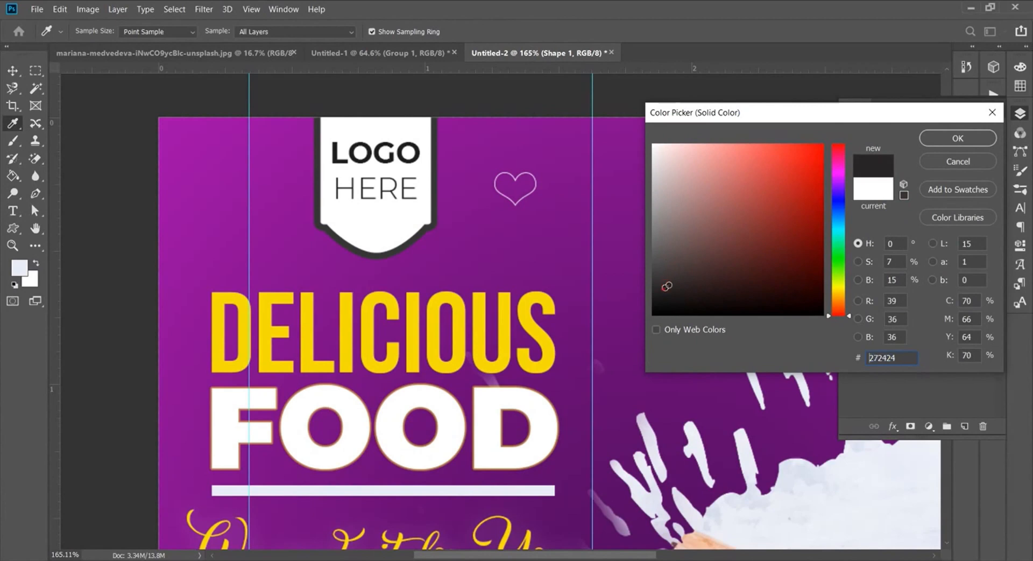
left_click(951, 140)
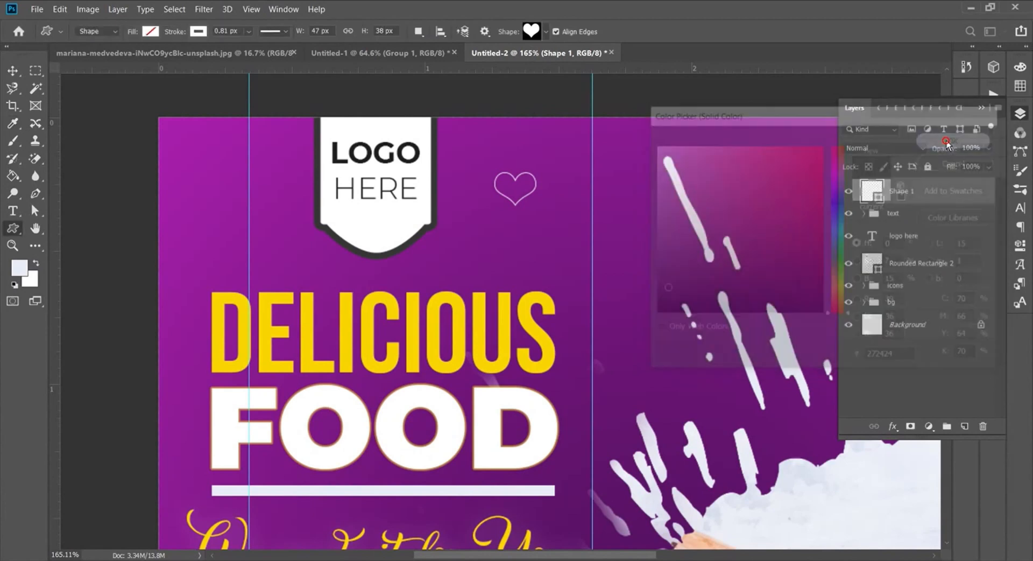
left_click(1018, 246)
left_click(1018, 245)
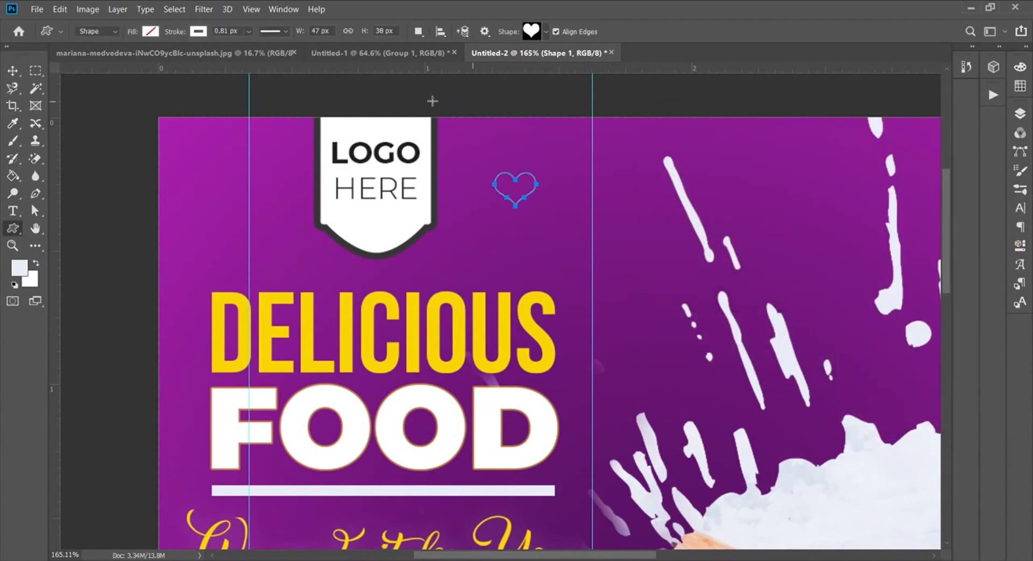
Fill the heart with a near-black shade from the recently used colours
left_click(150, 33)
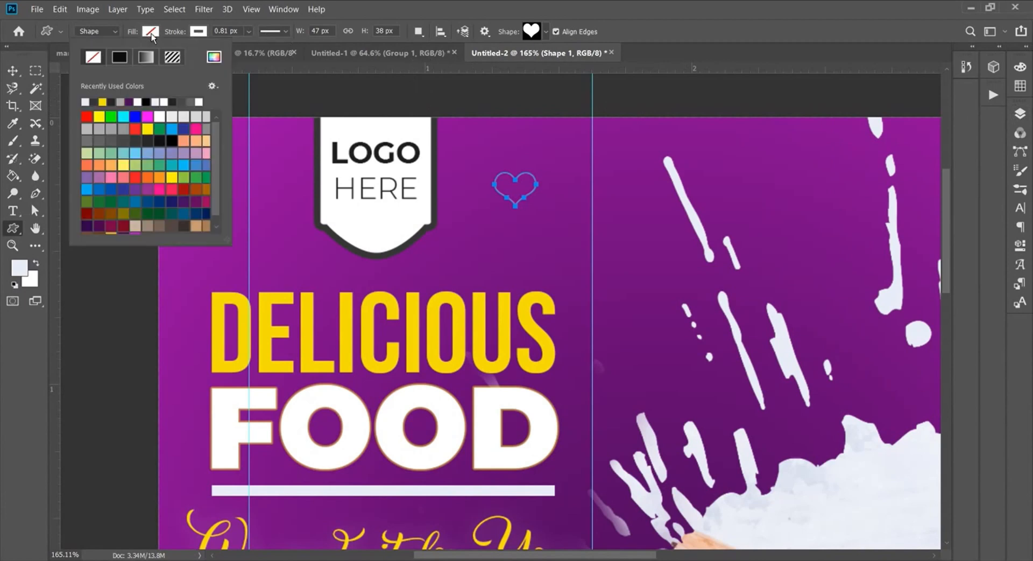
left_click(112, 100)
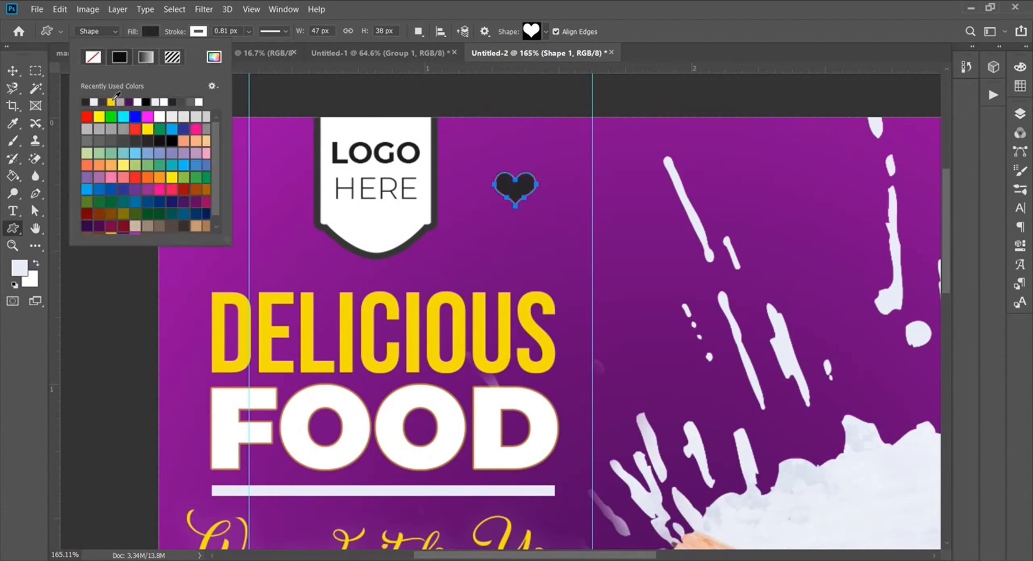
left_click(198, 32)
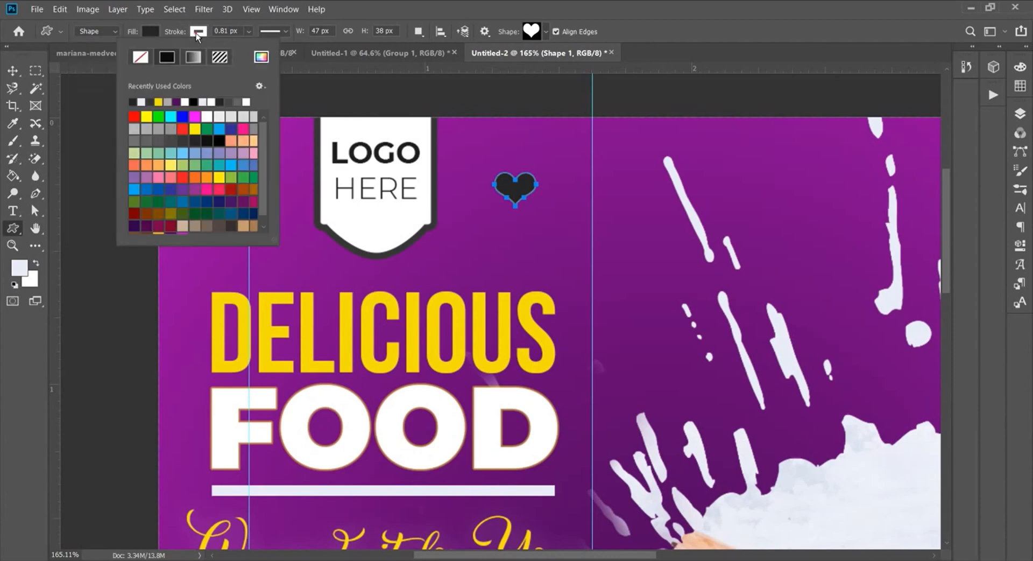
left_click(149, 31)
Move the heart under HERE on the tab and add an overlapping copy on its left scaled to about 66%
key("v")
mouse_move(508, 192)
left_mouse_down()
mouse_move(381, 225)
mouse_move(390, 228)
mouse_move(366, 225)
mouse_move(378, 210)
mouse_move(364, 228)
left_mouse_up()
key("ctrl+t")
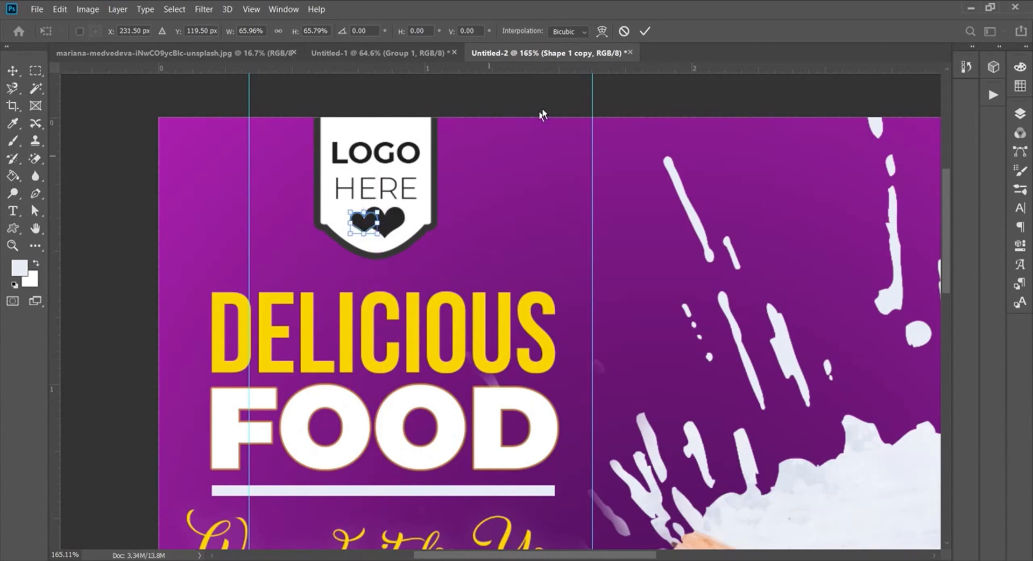
left_click(645, 31)
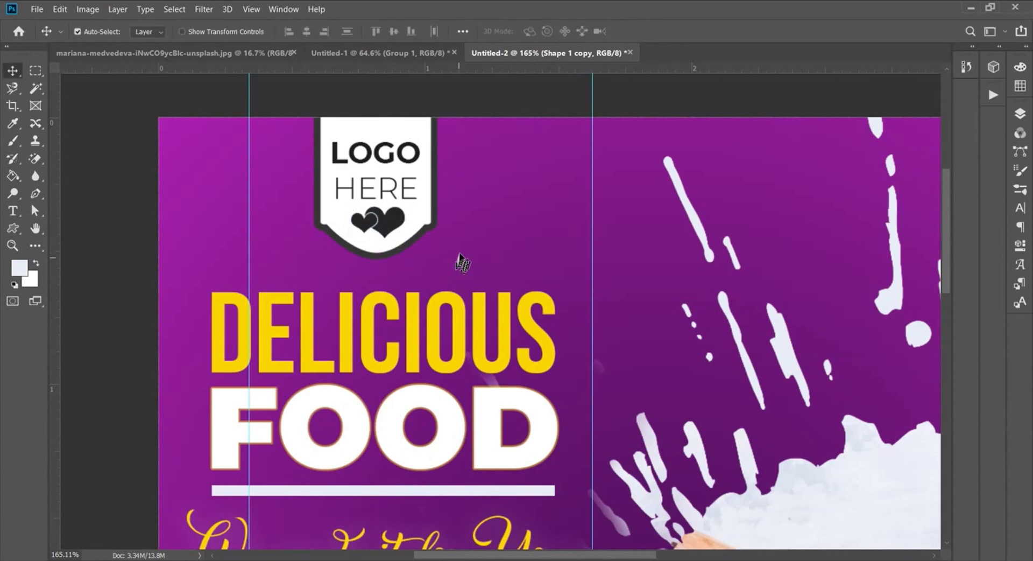
Hide the guides and gather the logo layers in a group named logo
scroll(464, 243, "down", 5)
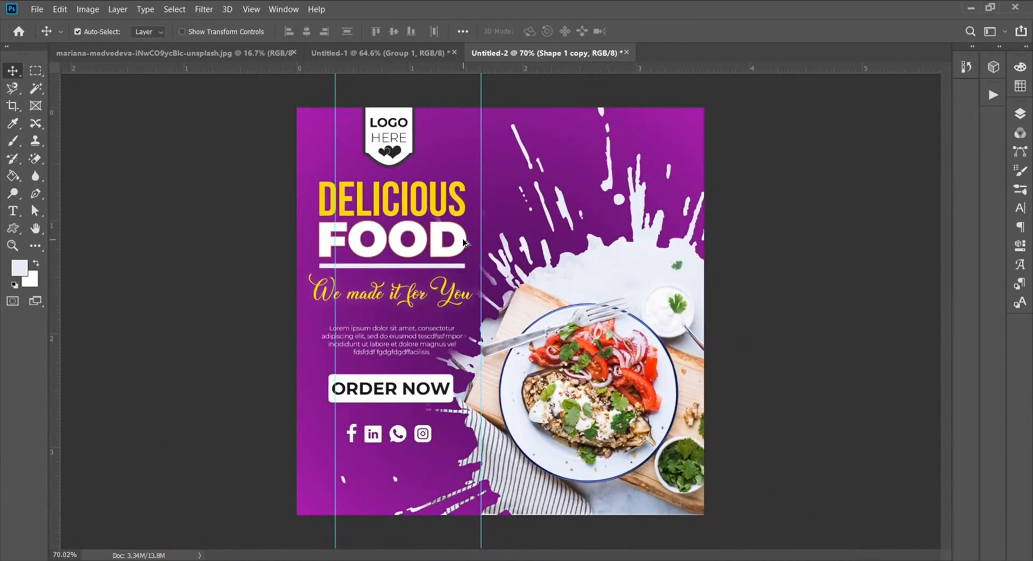
key("ctrl+h")
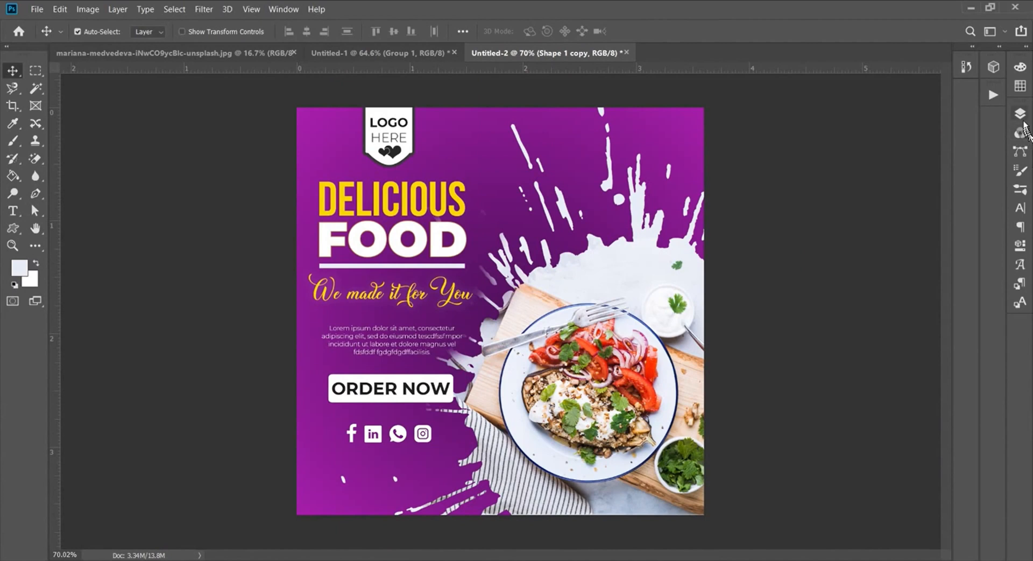
left_click(1020, 114)
Draw a white custom square-dot pattern without outline, about 273 × 270 px, and place it partly off the canvas's lower-left corner
left_click(15, 213)
left_click(14, 227)
left_click(546, 32)
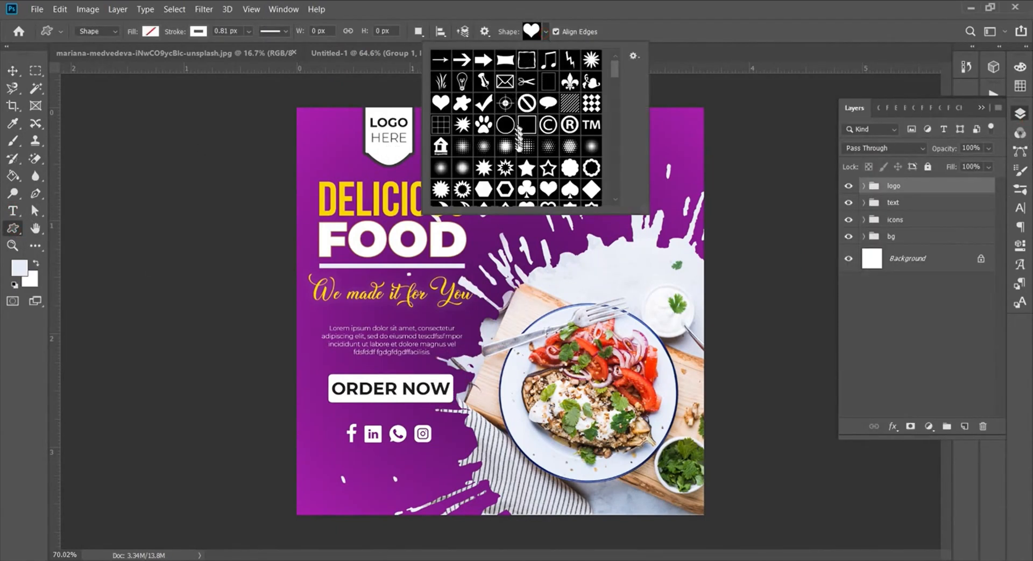
left_click(523, 150)
left_click(545, 33)
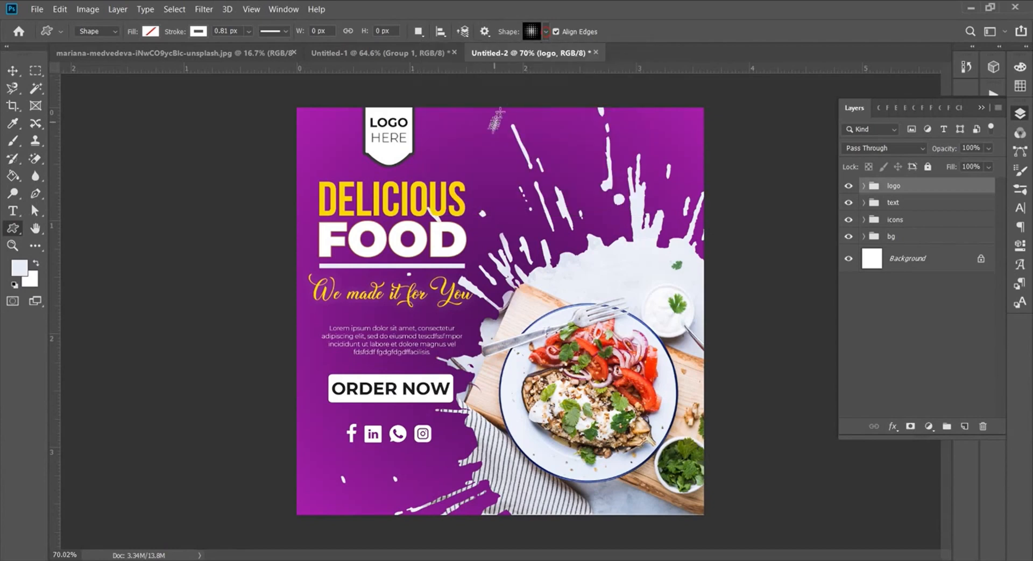
left_click(146, 32)
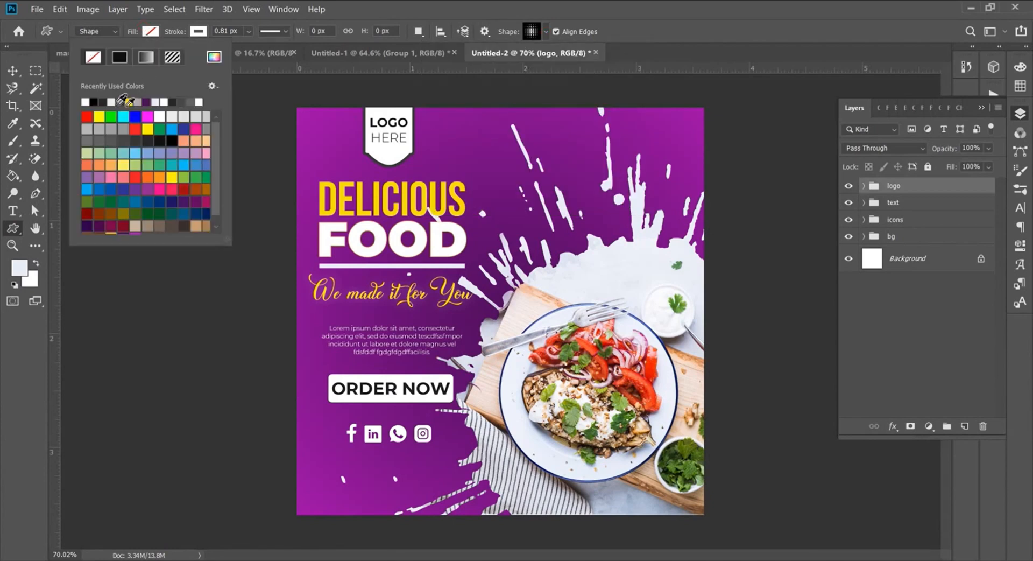
left_click(160, 101)
left_click(198, 31)
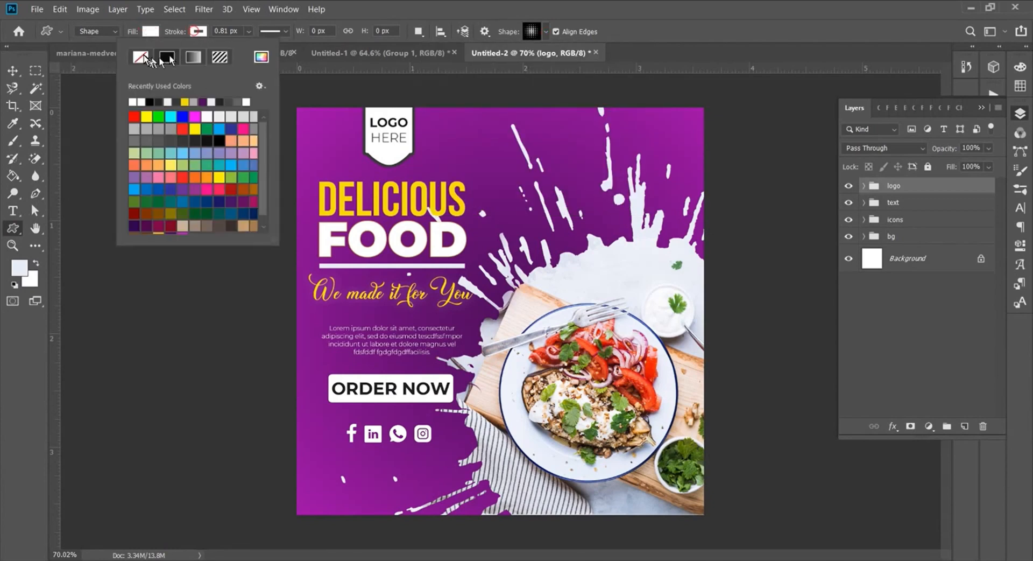
left_click(198, 31)
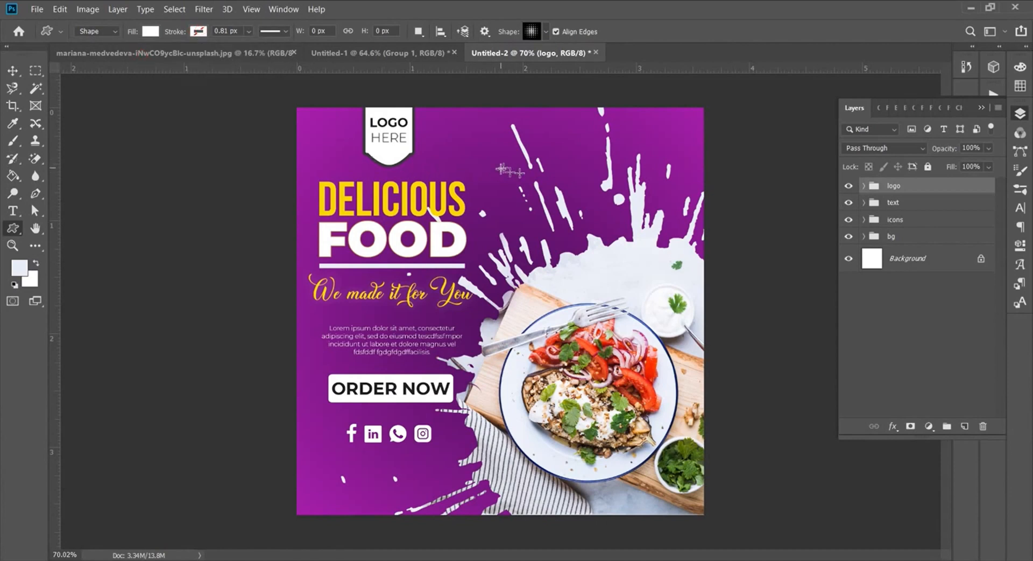
left_click_drag(301, 446, 405, 538)
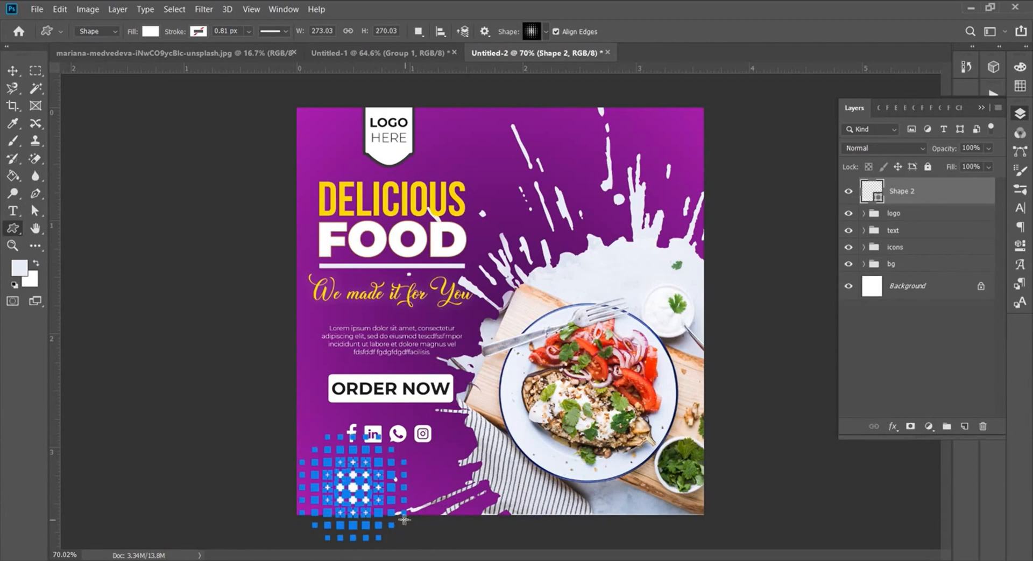
key("v")
left_click_drag(366, 498, 320, 506)
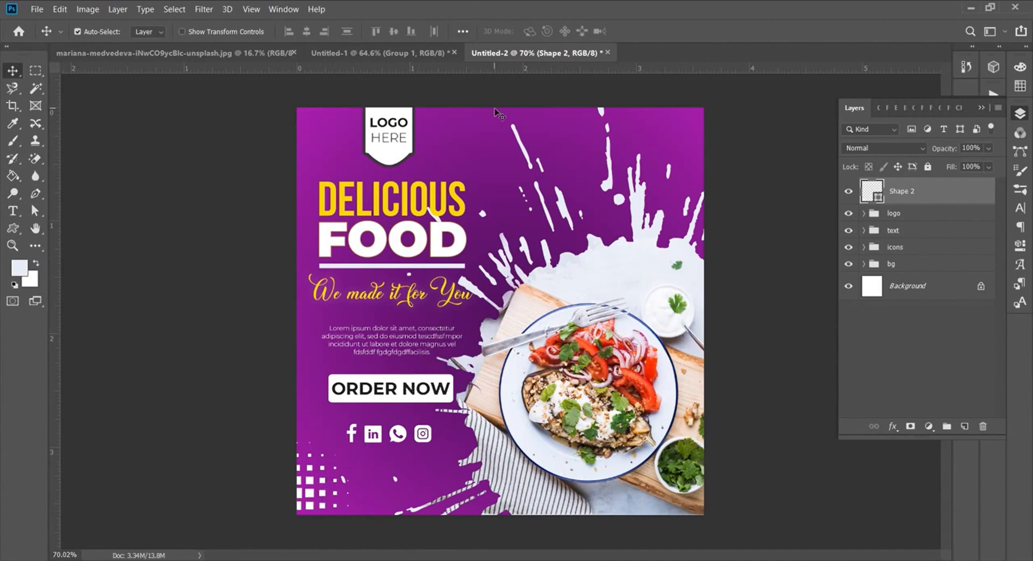
Draw a white 182 × 25 px bar at the upper-left edge and stagger two copies below at X -116, Y 88 and X -150, Y 124 px
left_click(13, 229)
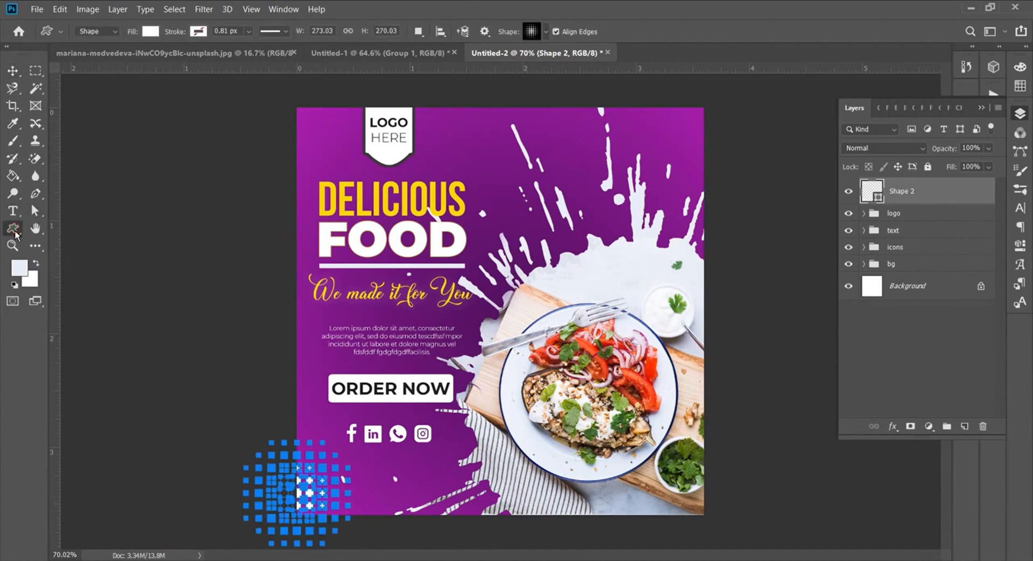
right_click(13, 229)
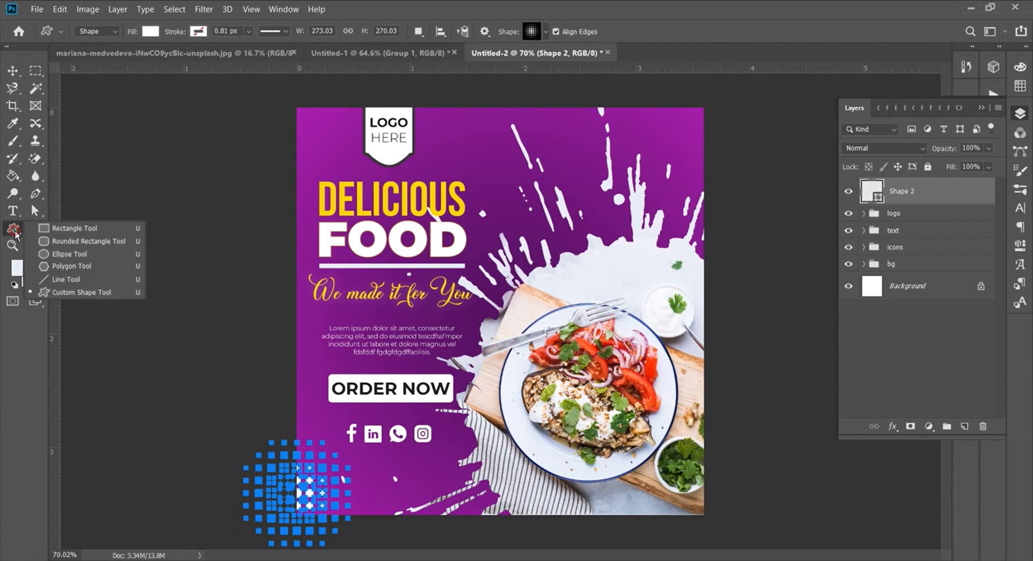
left_click(76, 228)
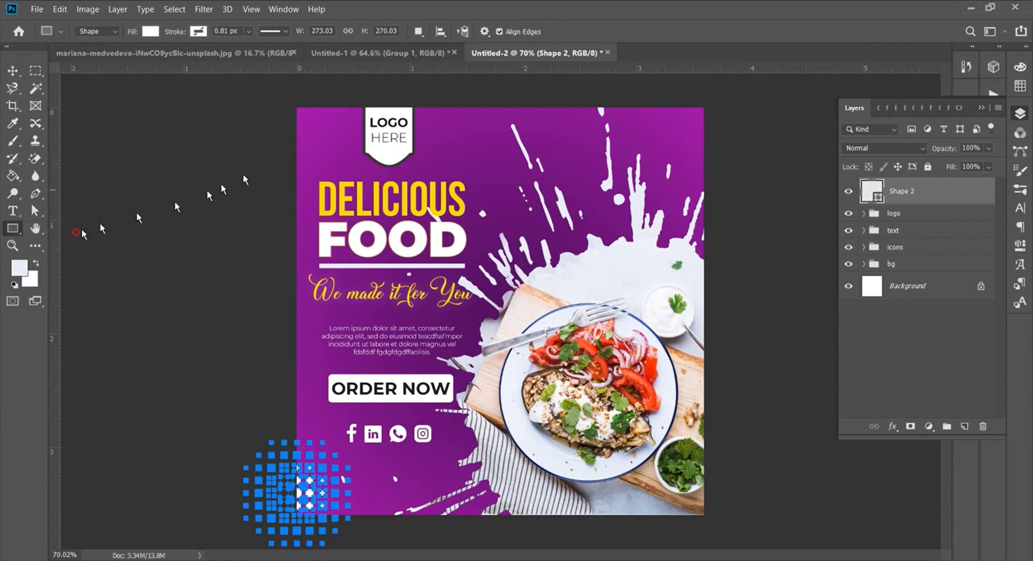
left_click_drag(258, 125, 321, 135)
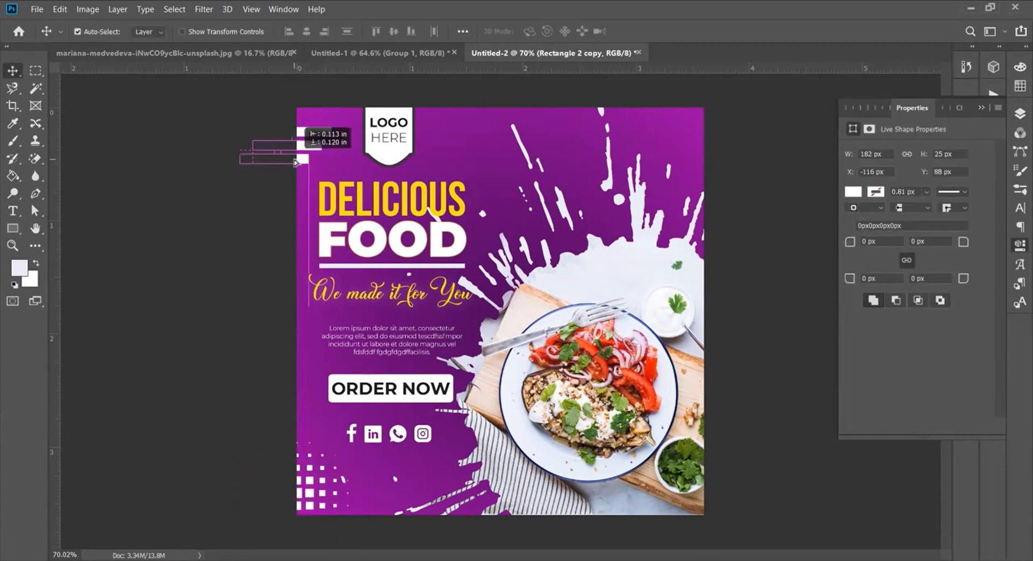
left_click_drag(309, 145, 302, 159)
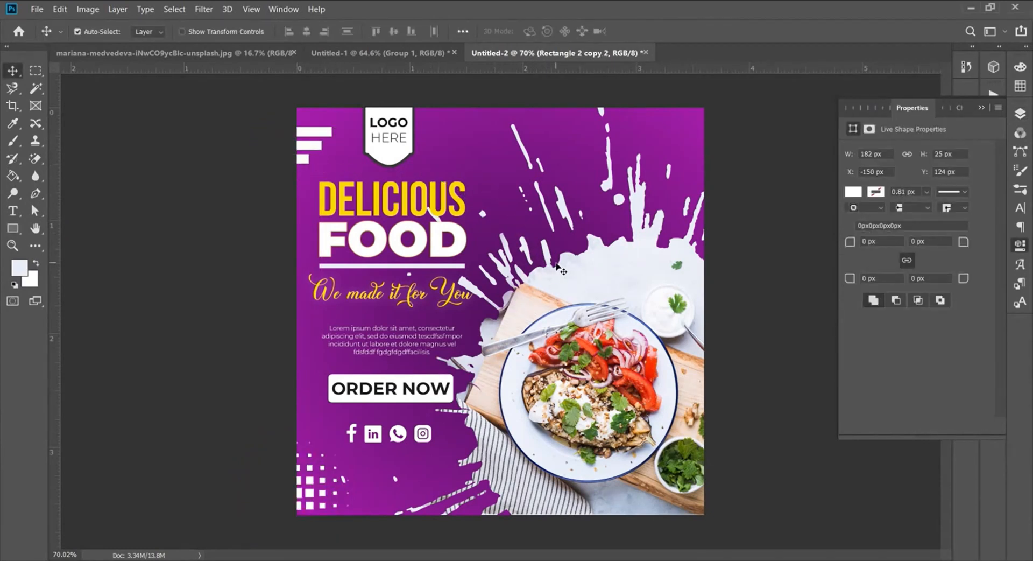